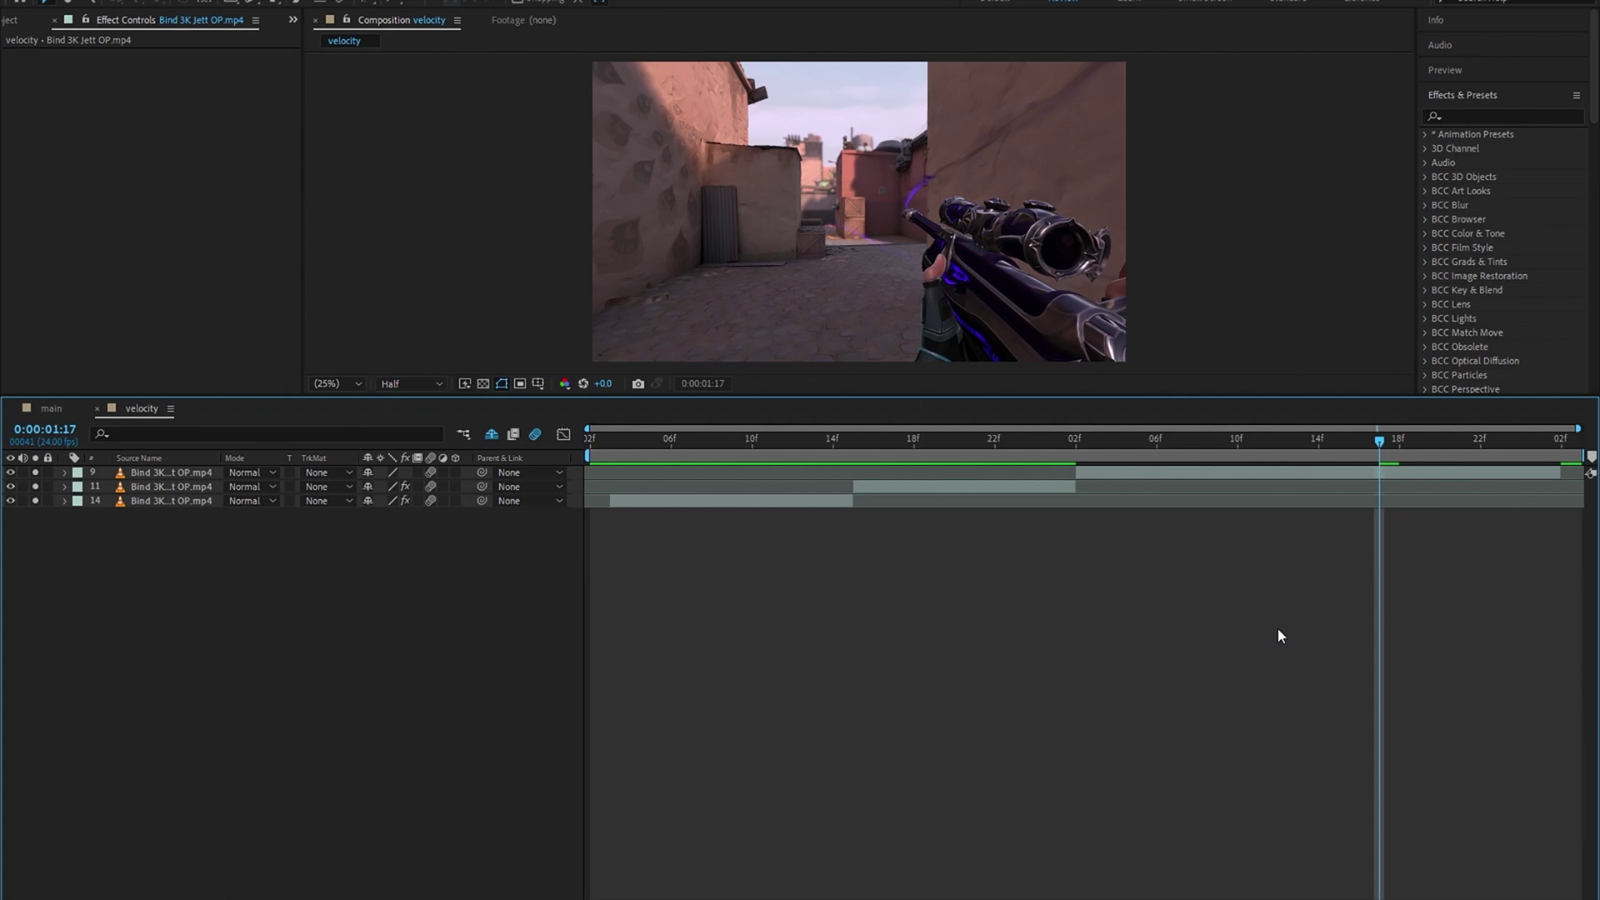
Step: Search the effects for twixtor and apply Twixtor Pro to the last clip on layer 9 of the velocity composition
left_click(1258, 472)
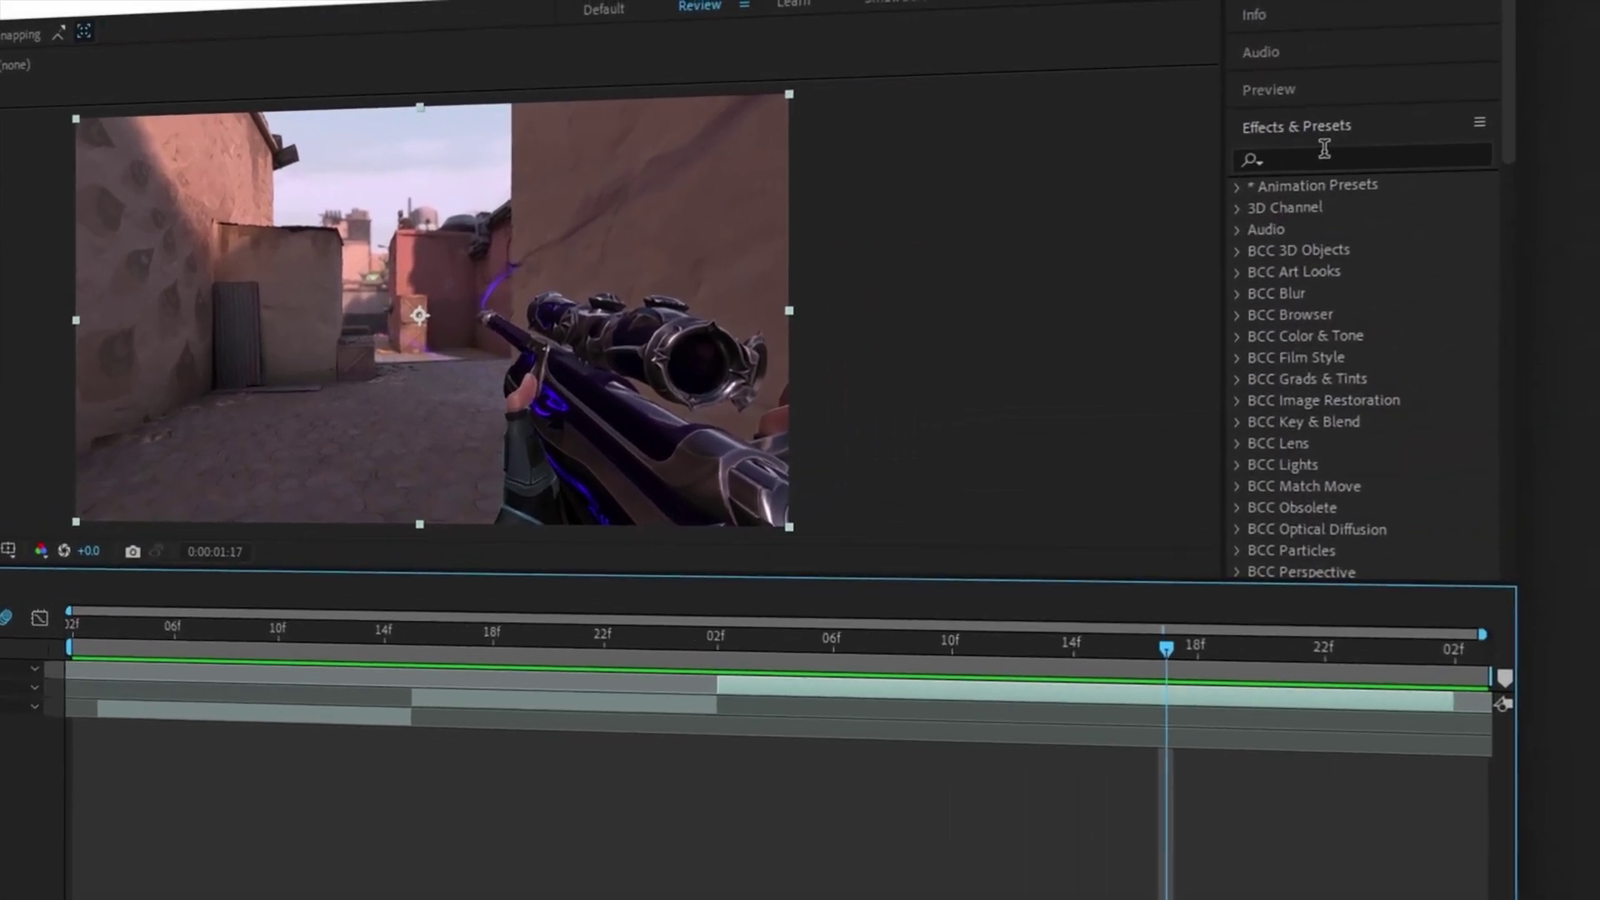
left_click(1324, 148)
type("twi")
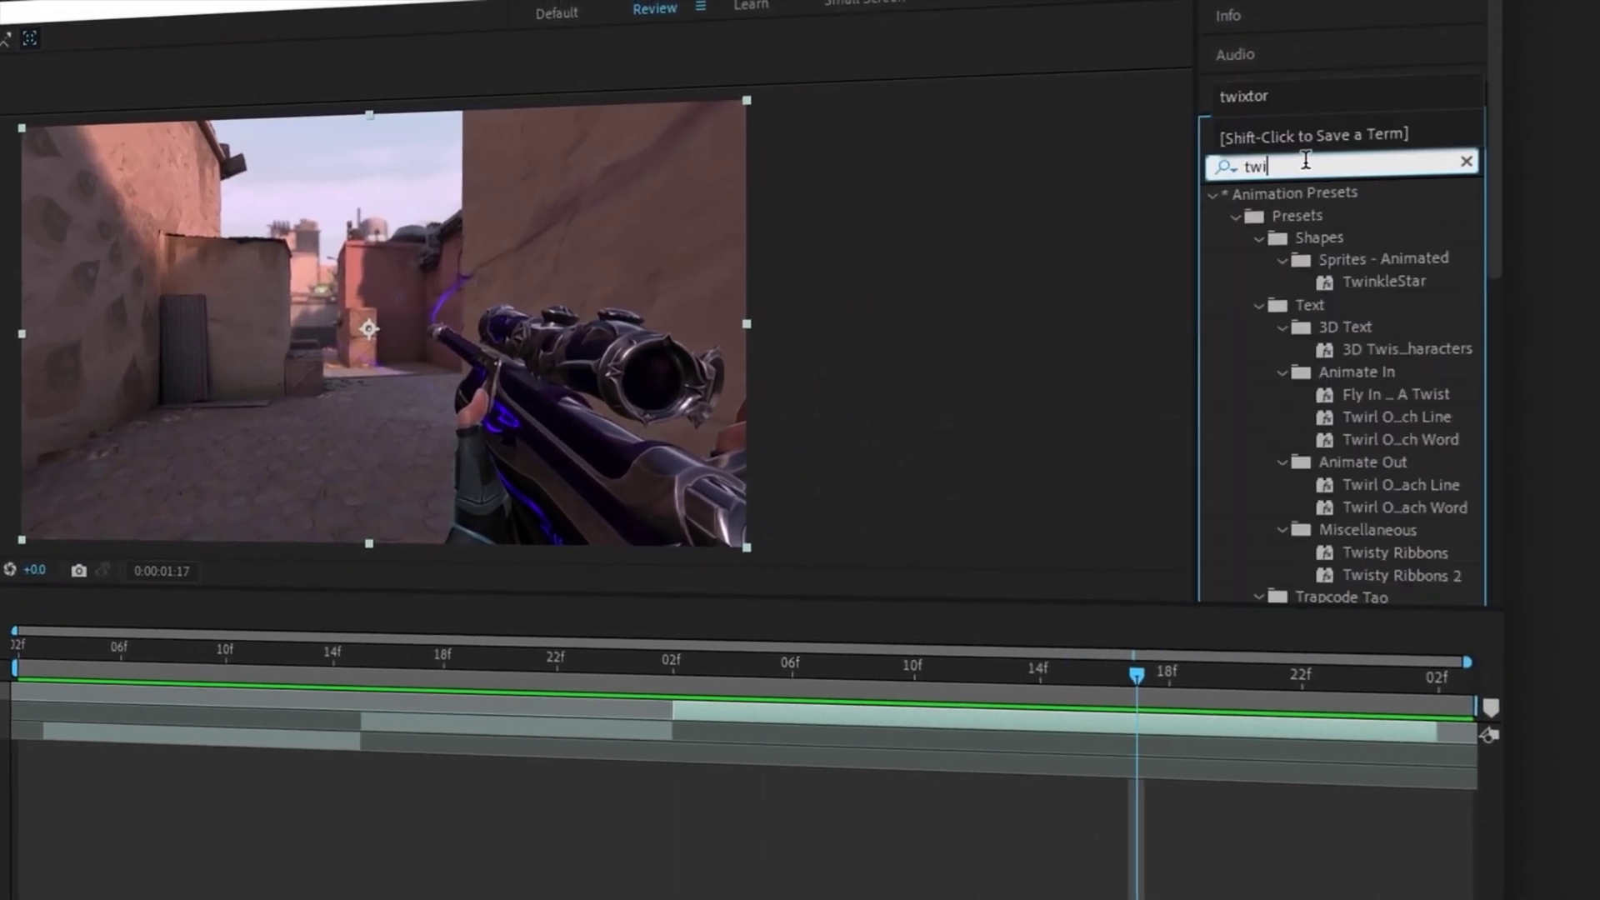
type("xtor")
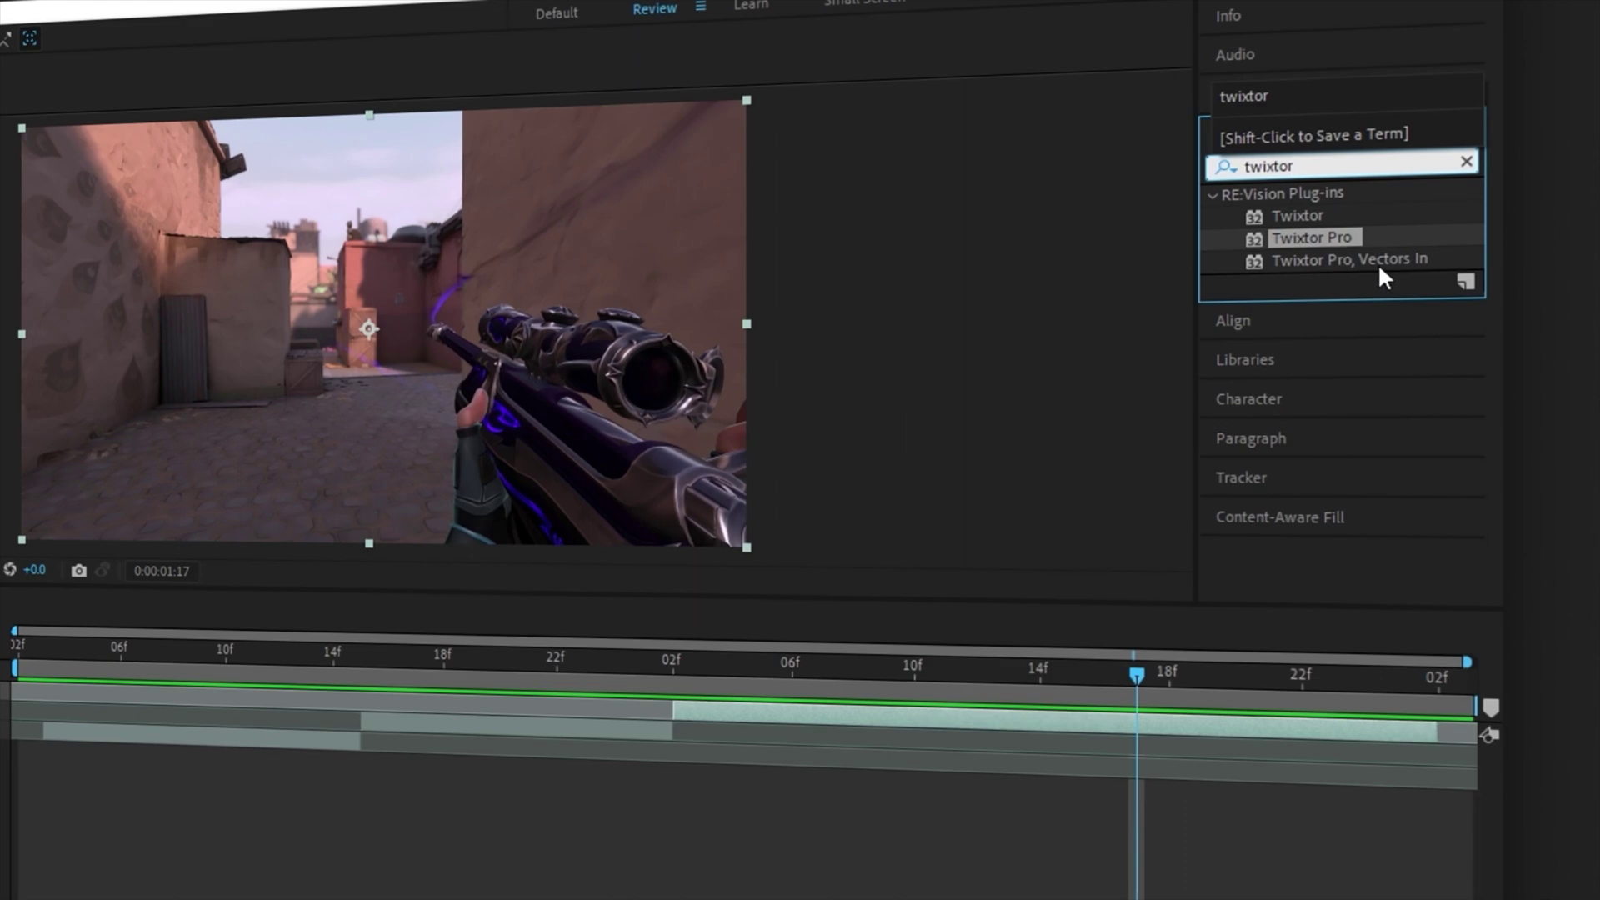
left_click_drag(1330, 233, 1131, 734)
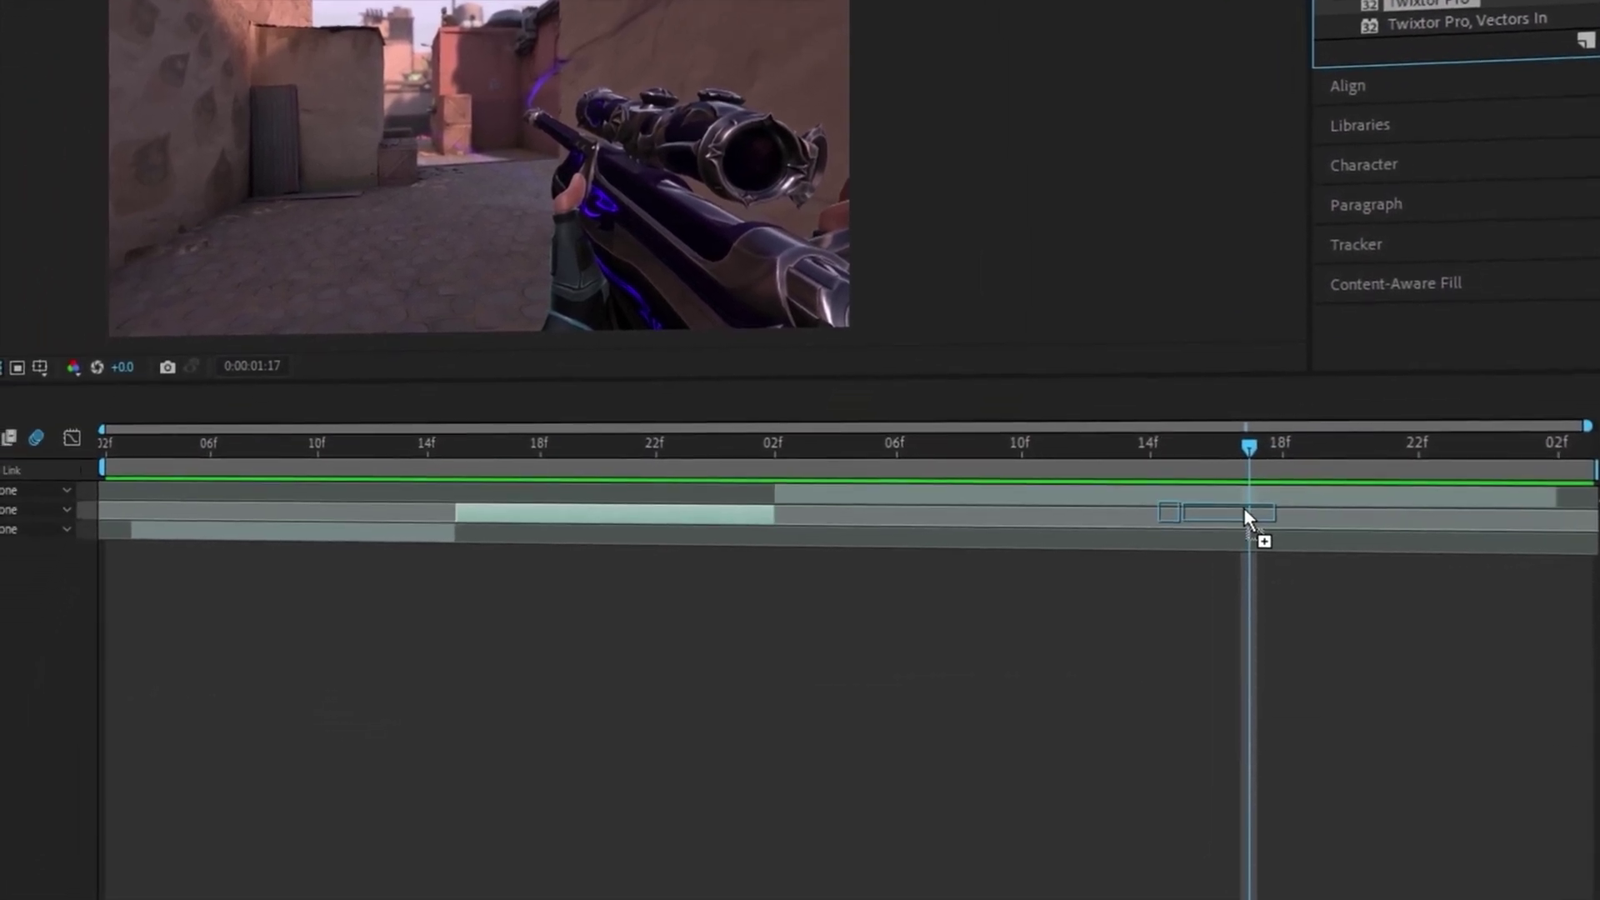
left_click_drag(1244, 508, 1246, 500)
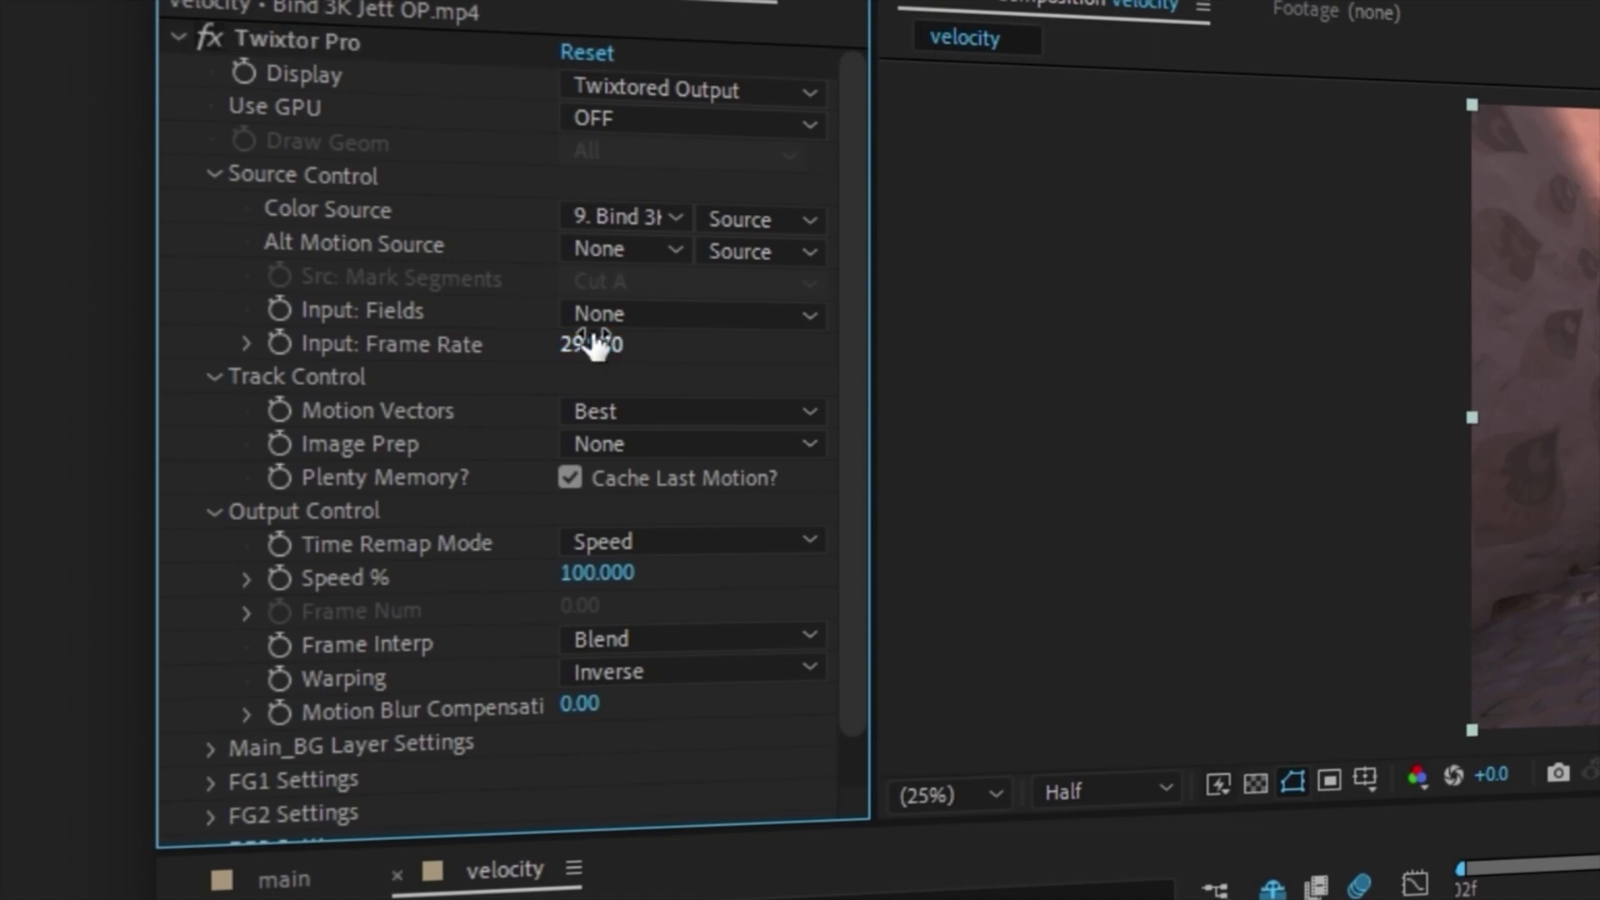
Step: Set Twixtor Pro's input frame rate to 60 and its Image Prep to Contrast/Edge Enhance
left_click(590, 342)
type("60")
key("Return")
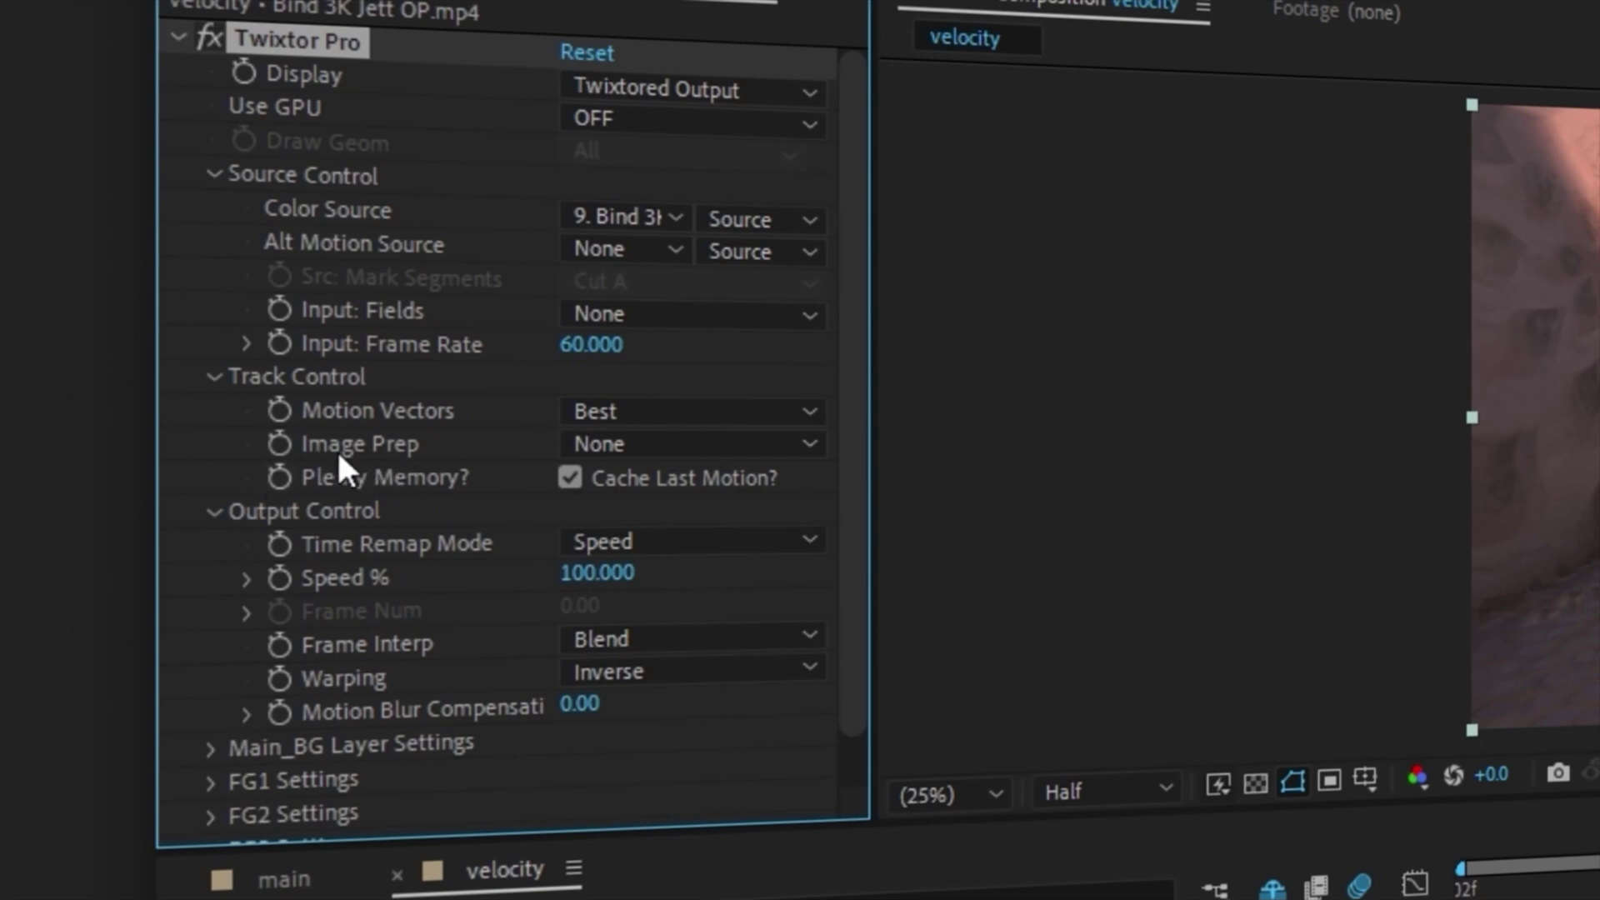
left_click(594, 444)
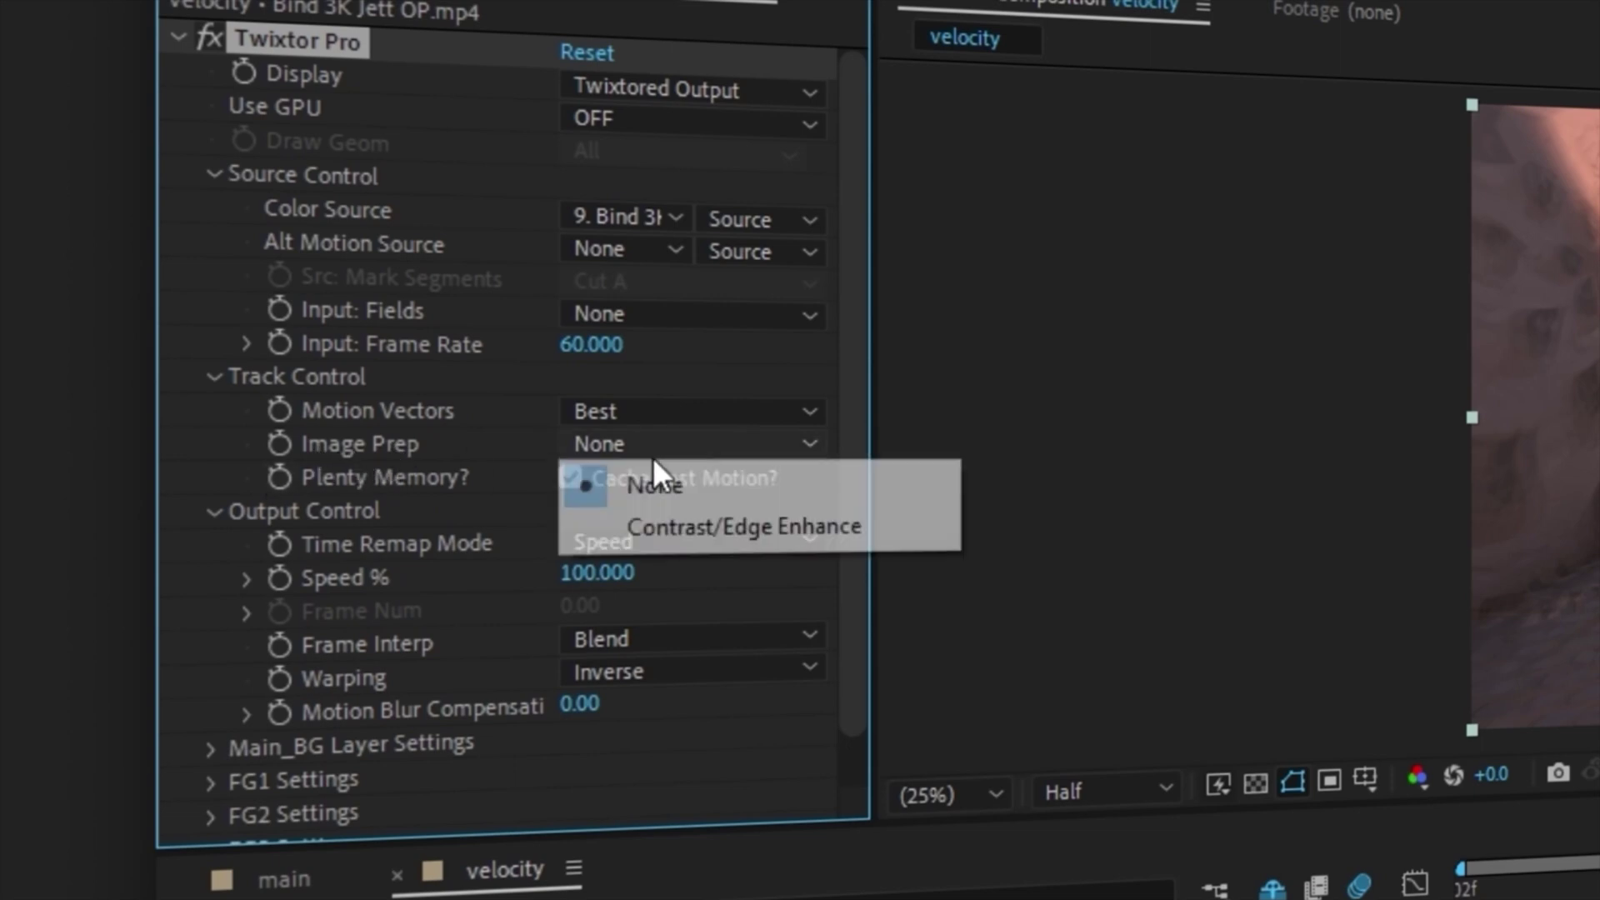
left_click(683, 531)
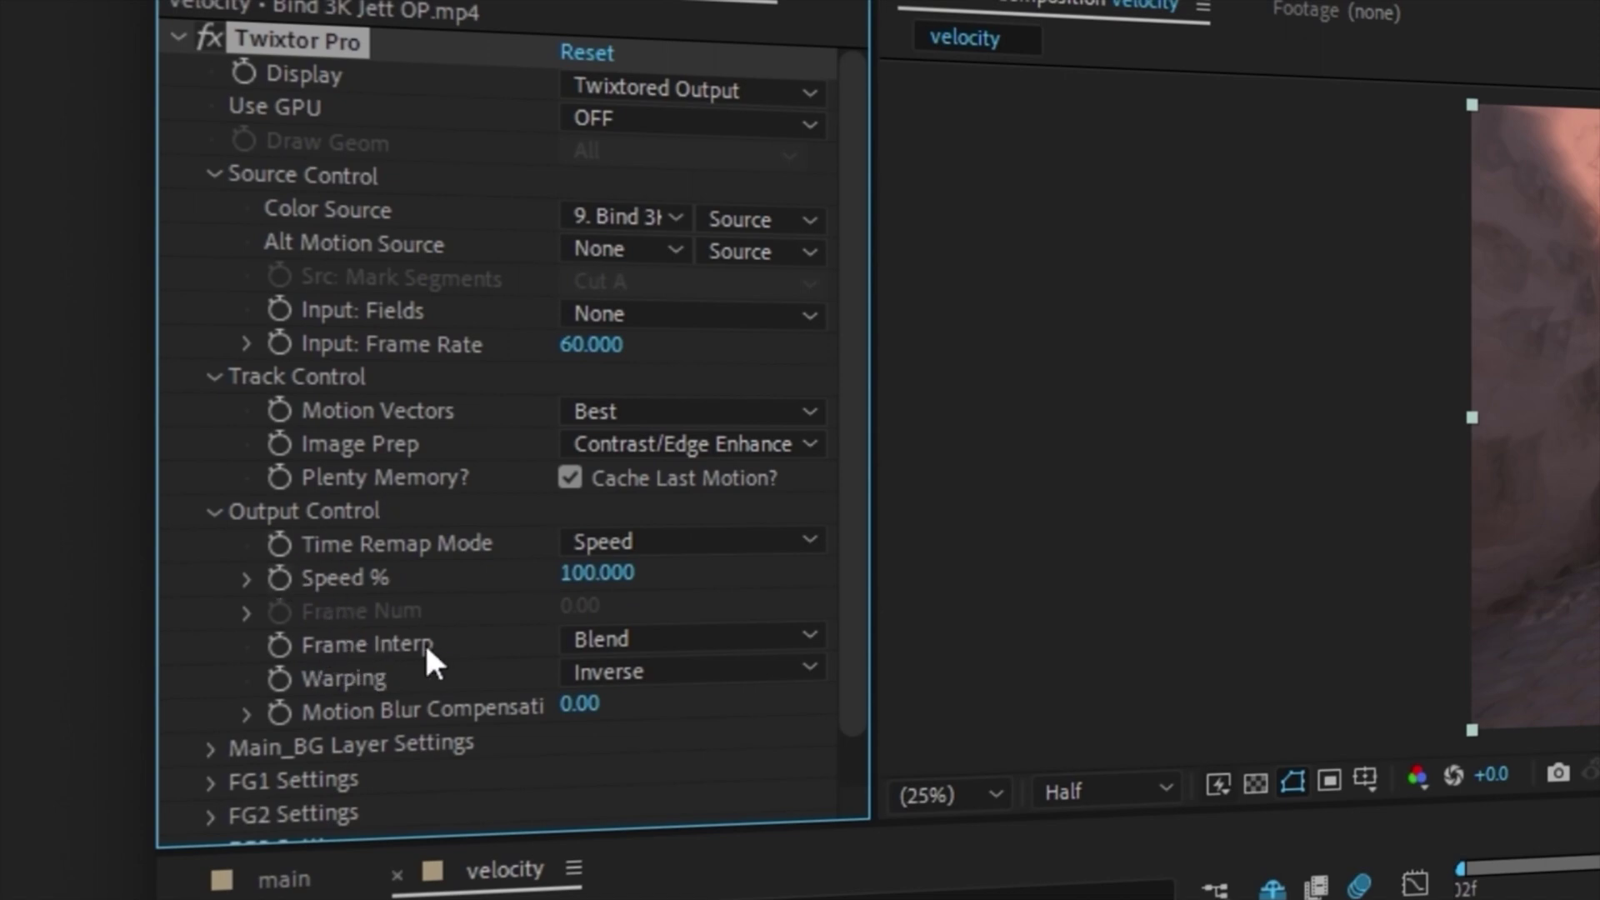
Step: Set Twixtor Pro's Frame Interp to Motion Weighted Blend and its Warping to Forward
left_click(614, 640)
left_click(637, 761)
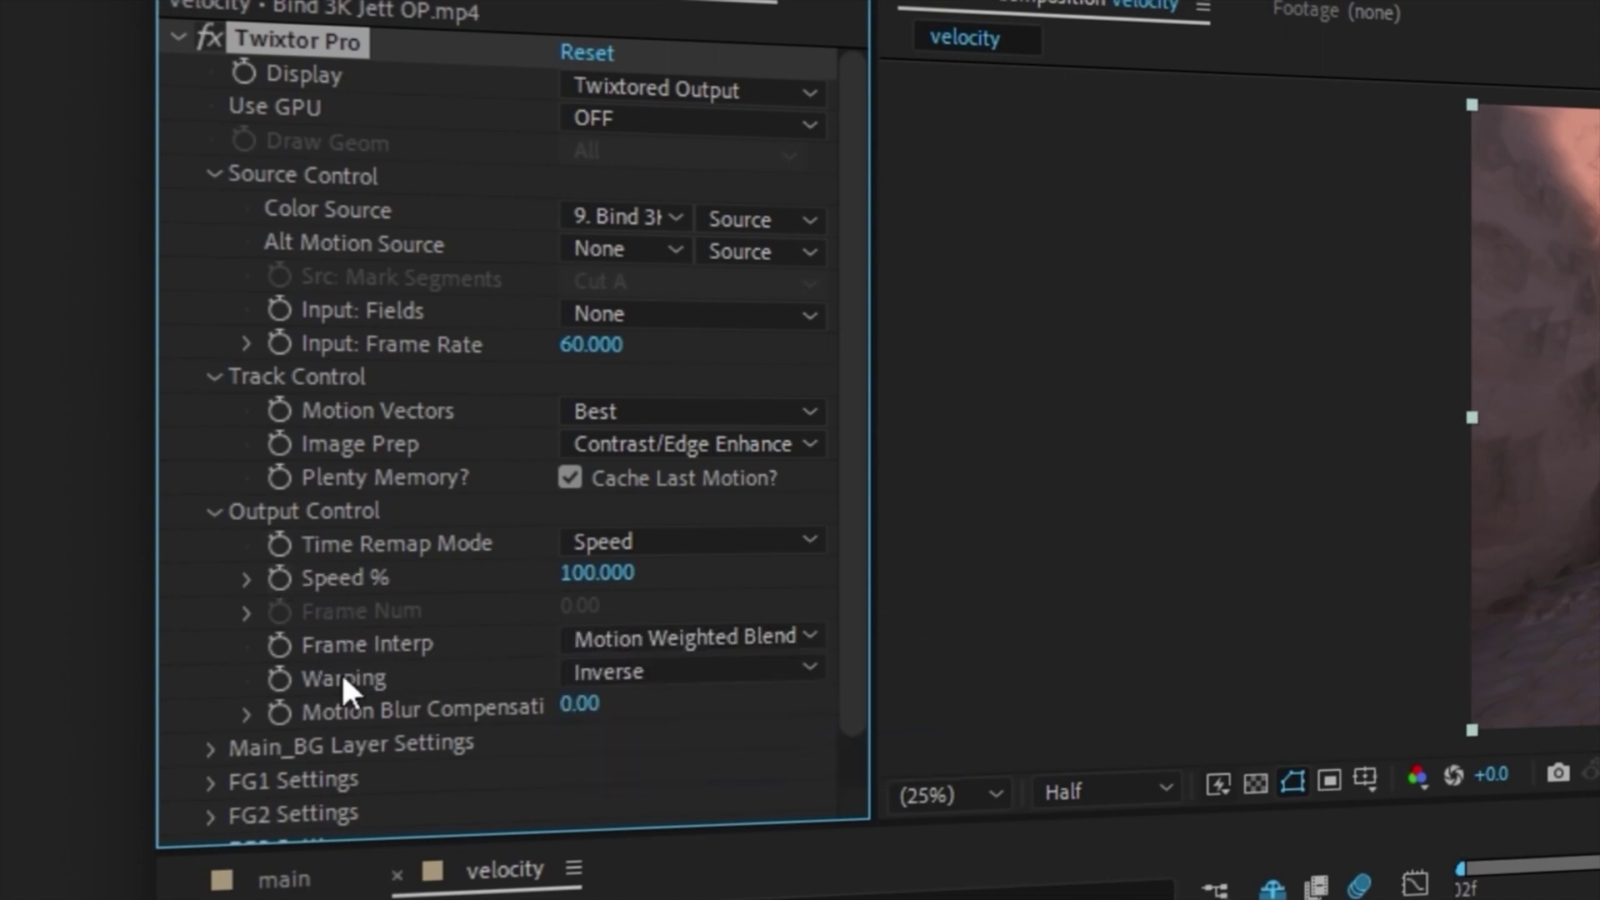
left_click(664, 664)
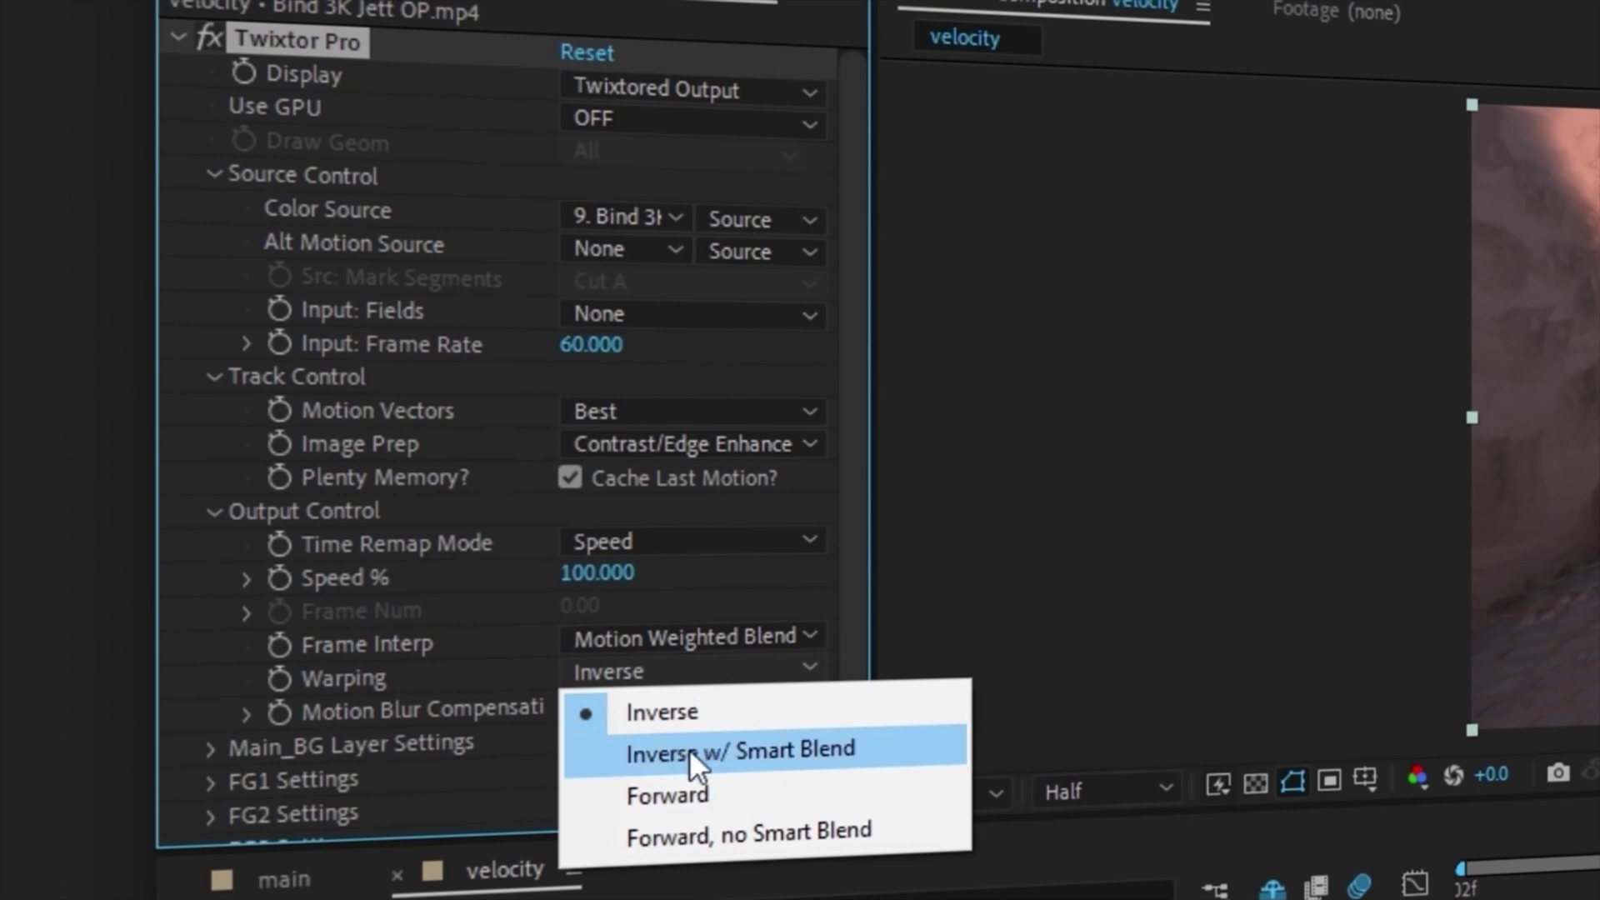
left_click(677, 792)
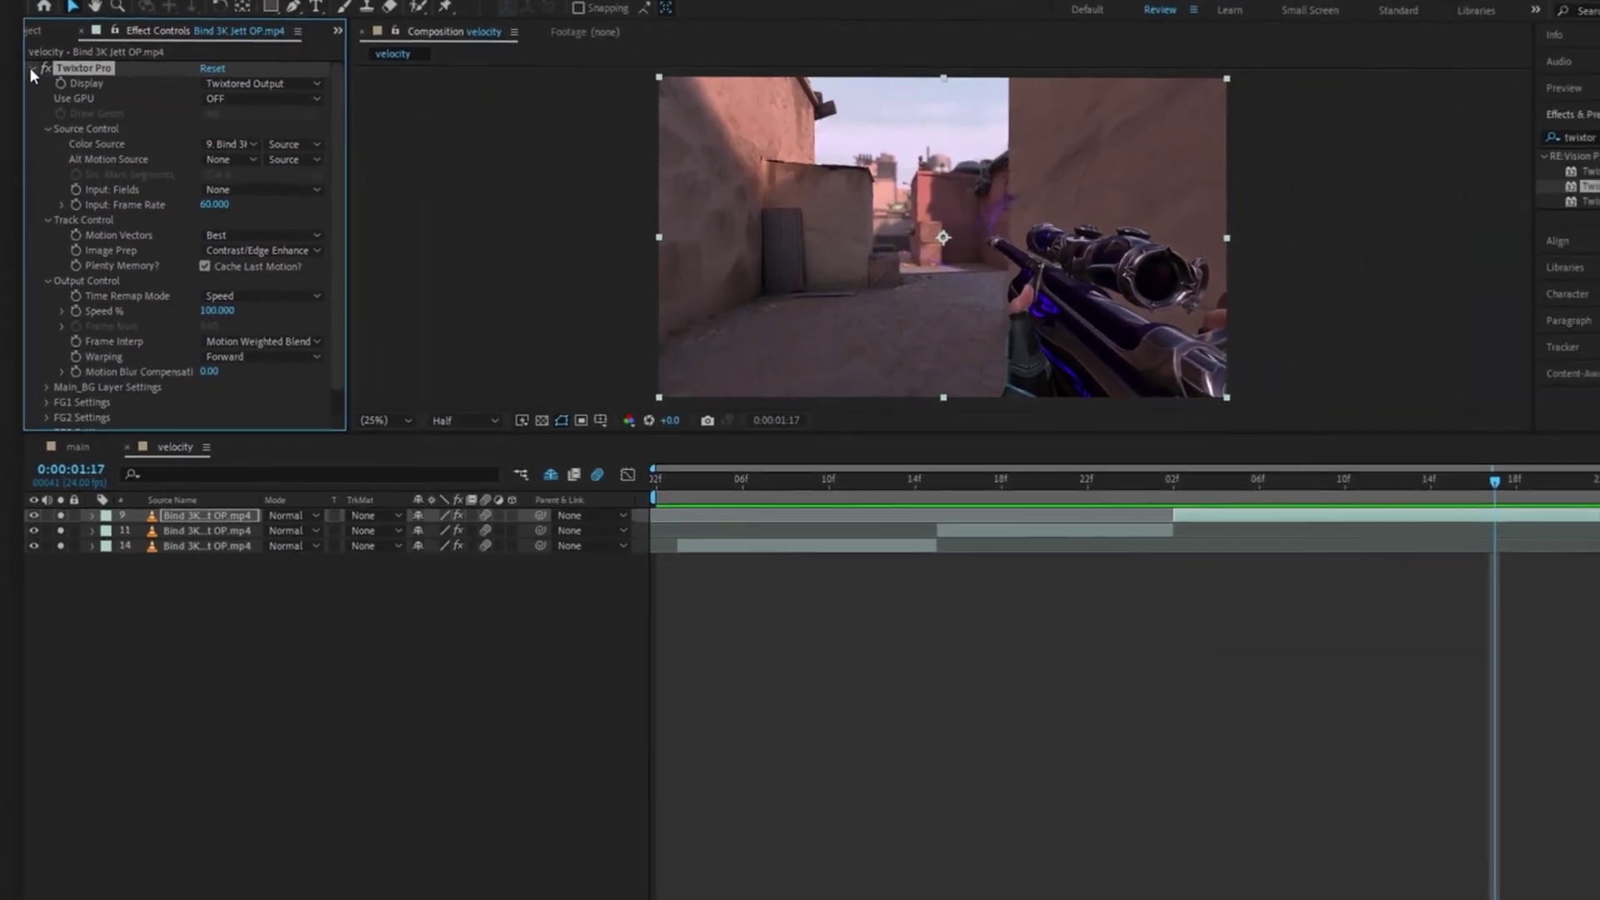
Step: Open the save dialog for a Twixtor Pro animation preset and dismiss it without saving
left_click(178, 57)
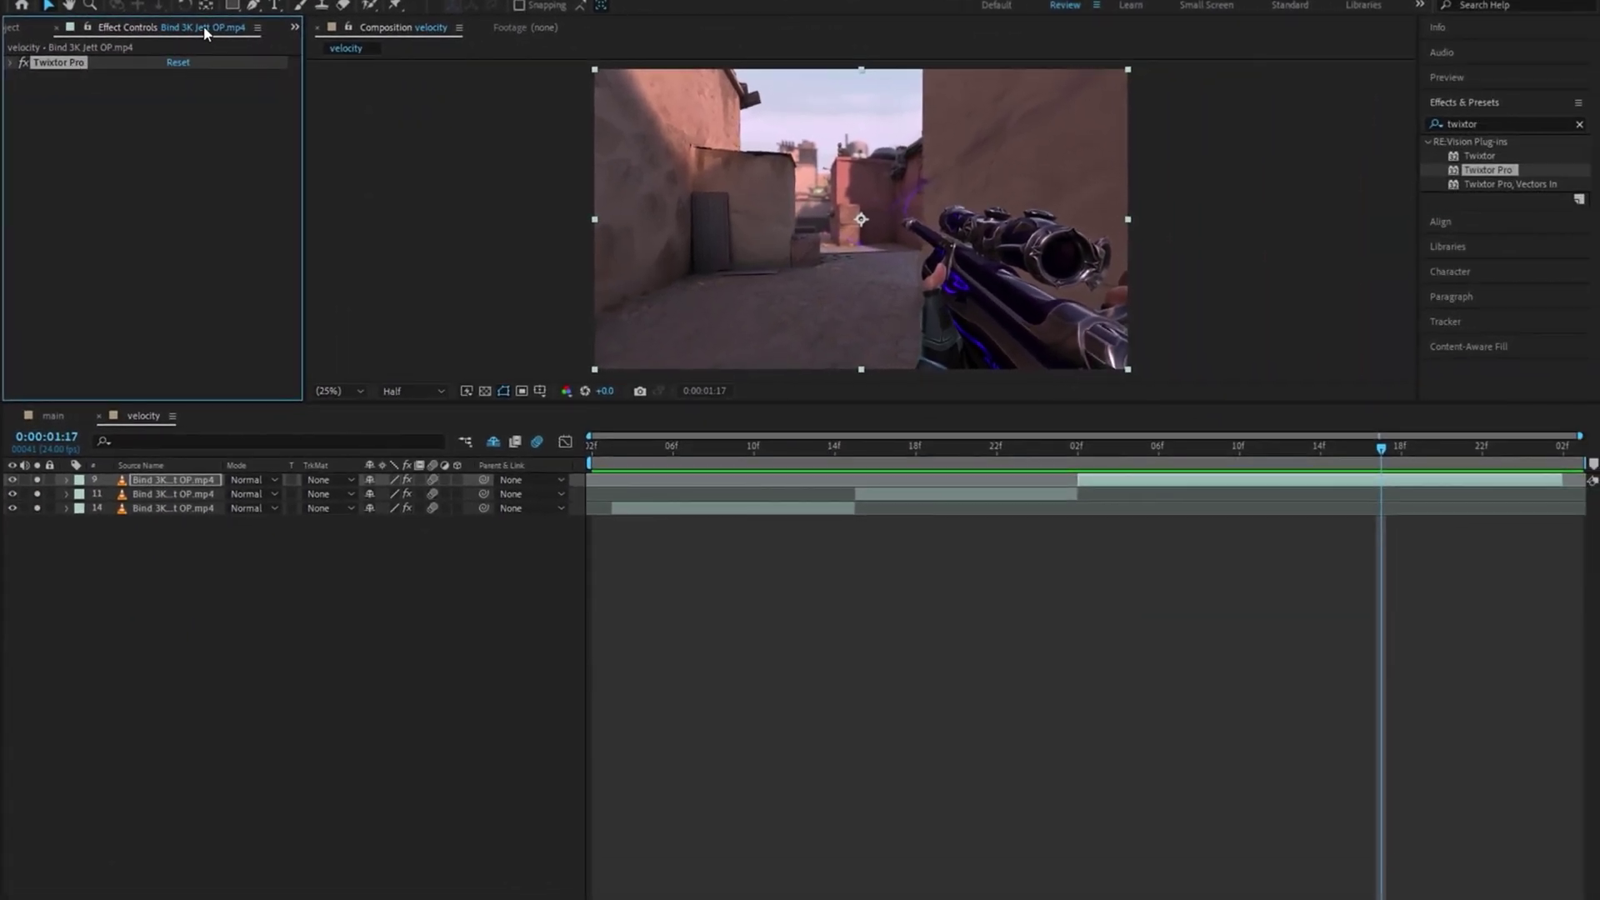
left_click(82, 86)
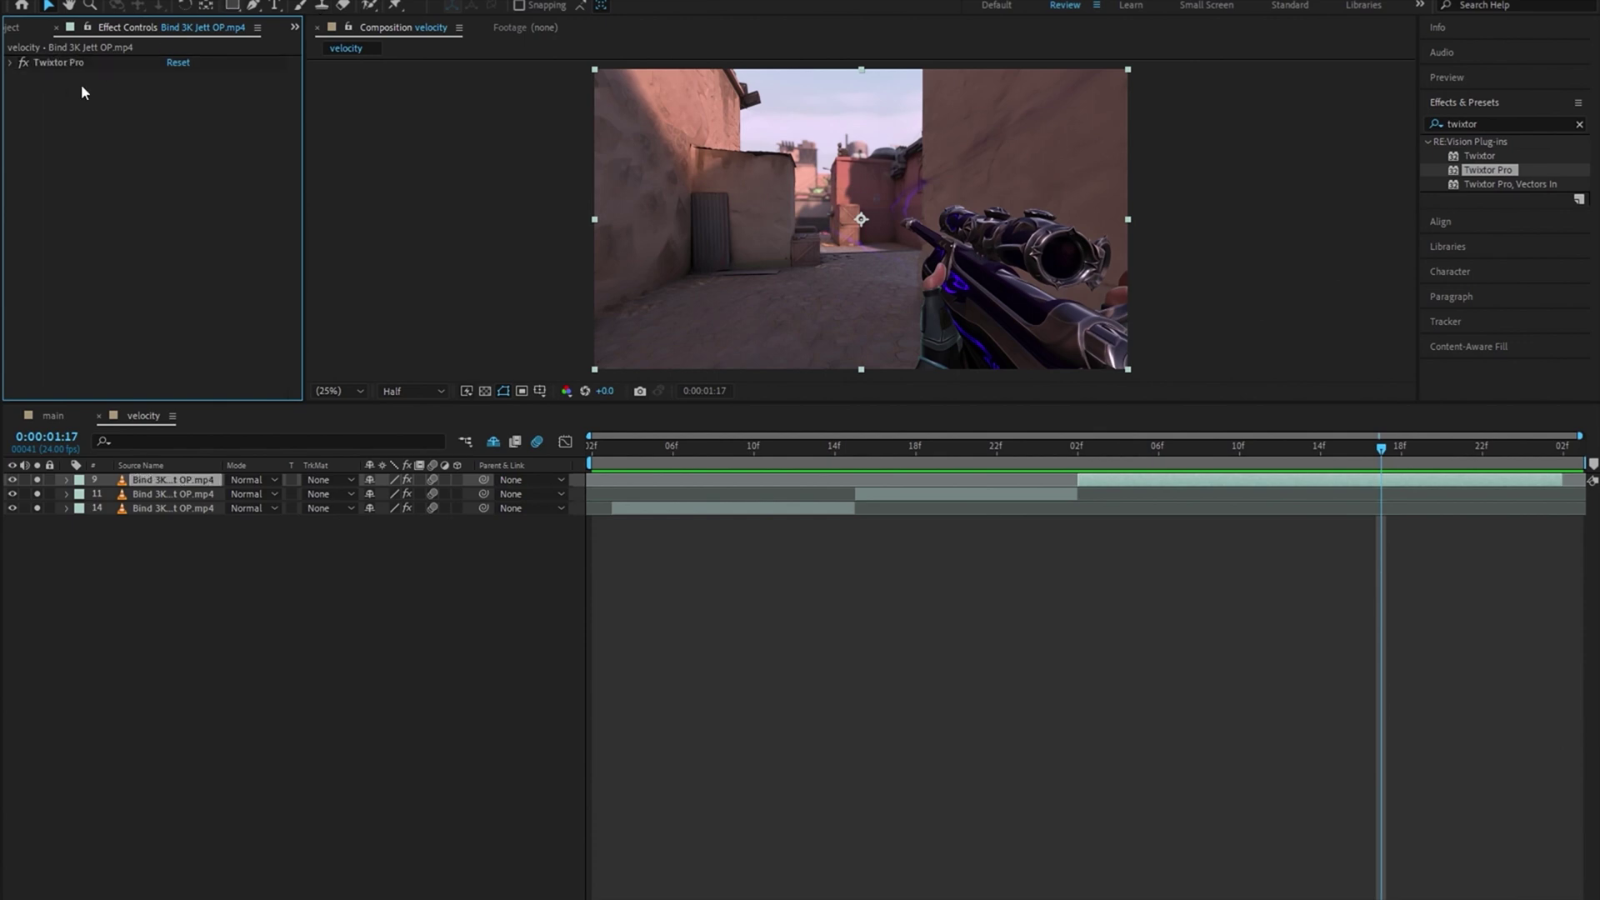
left_click(64, 65)
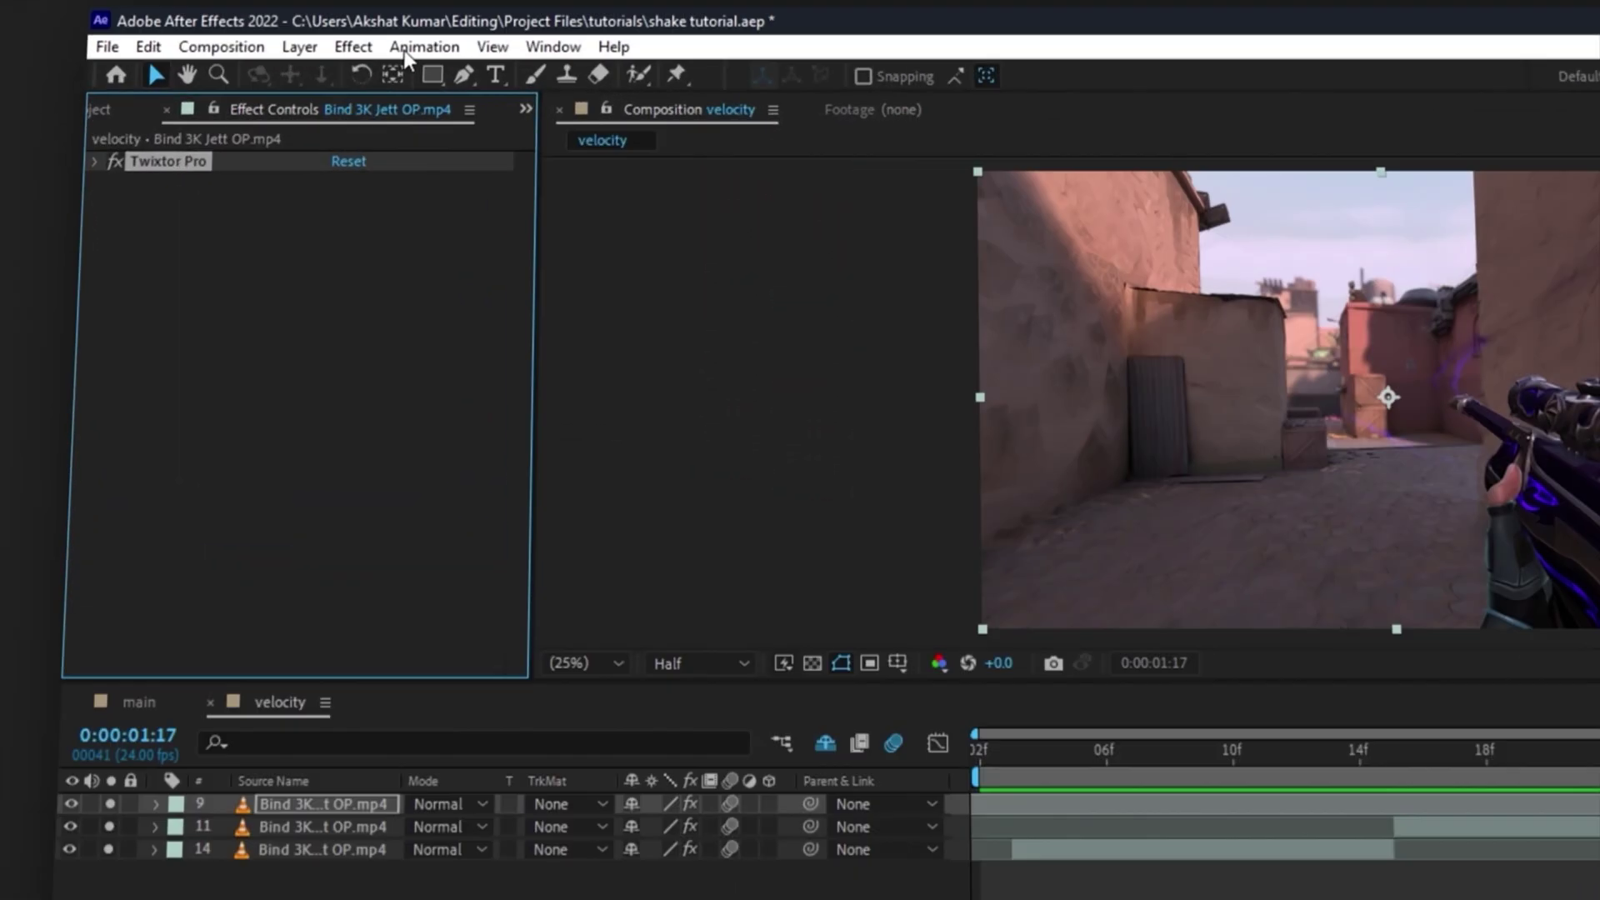
left_click(407, 61)
left_click(592, 132)
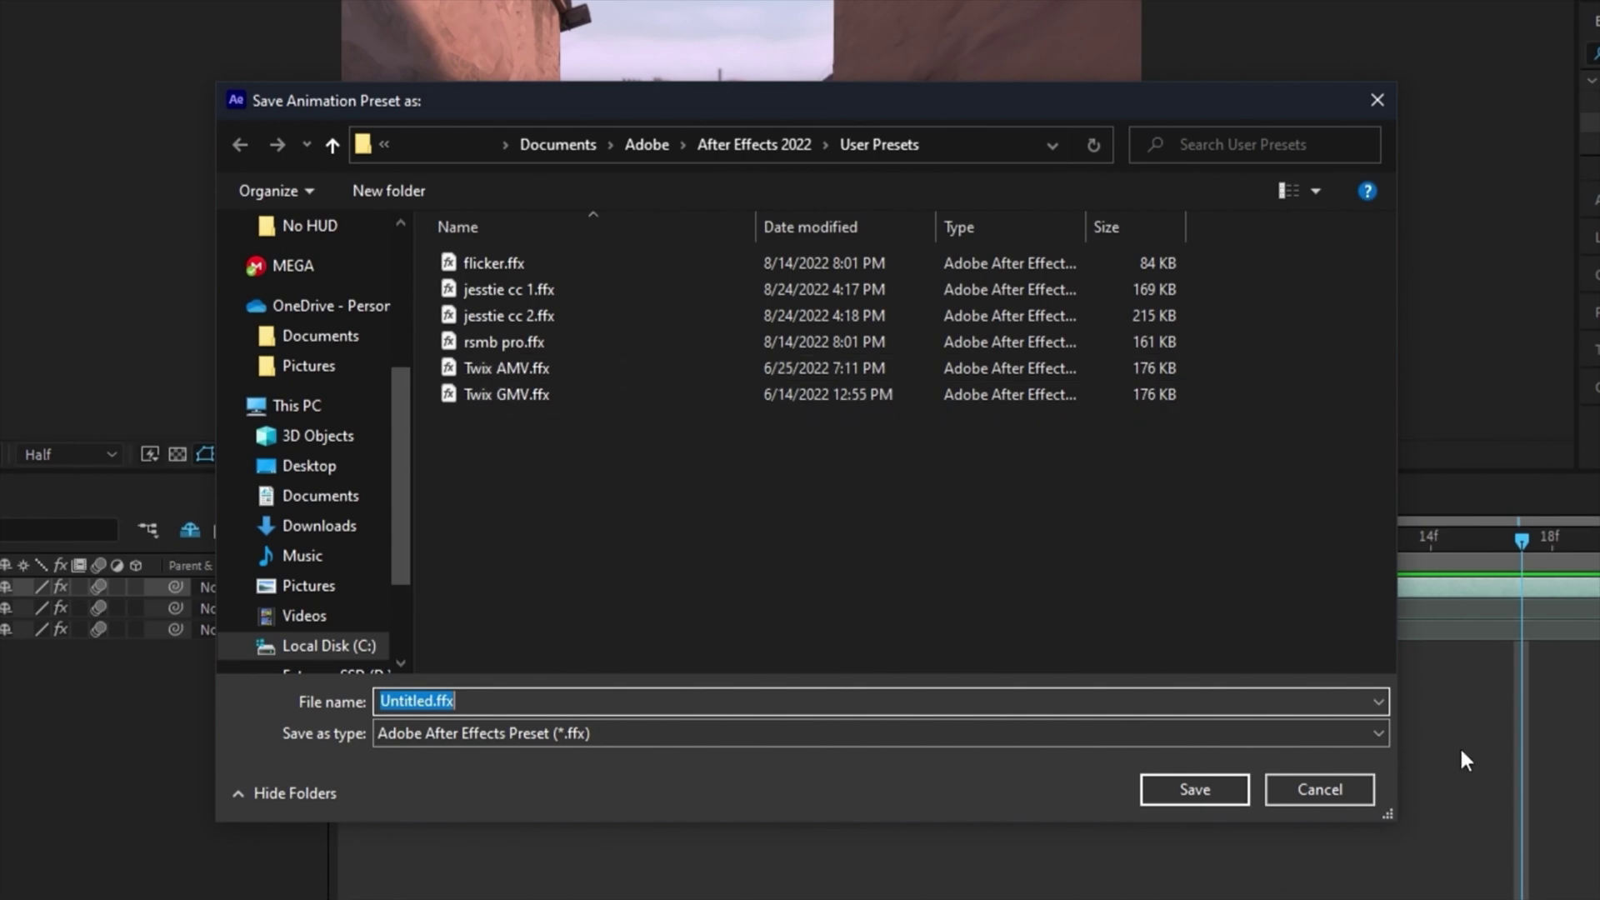
left_click(1315, 793)
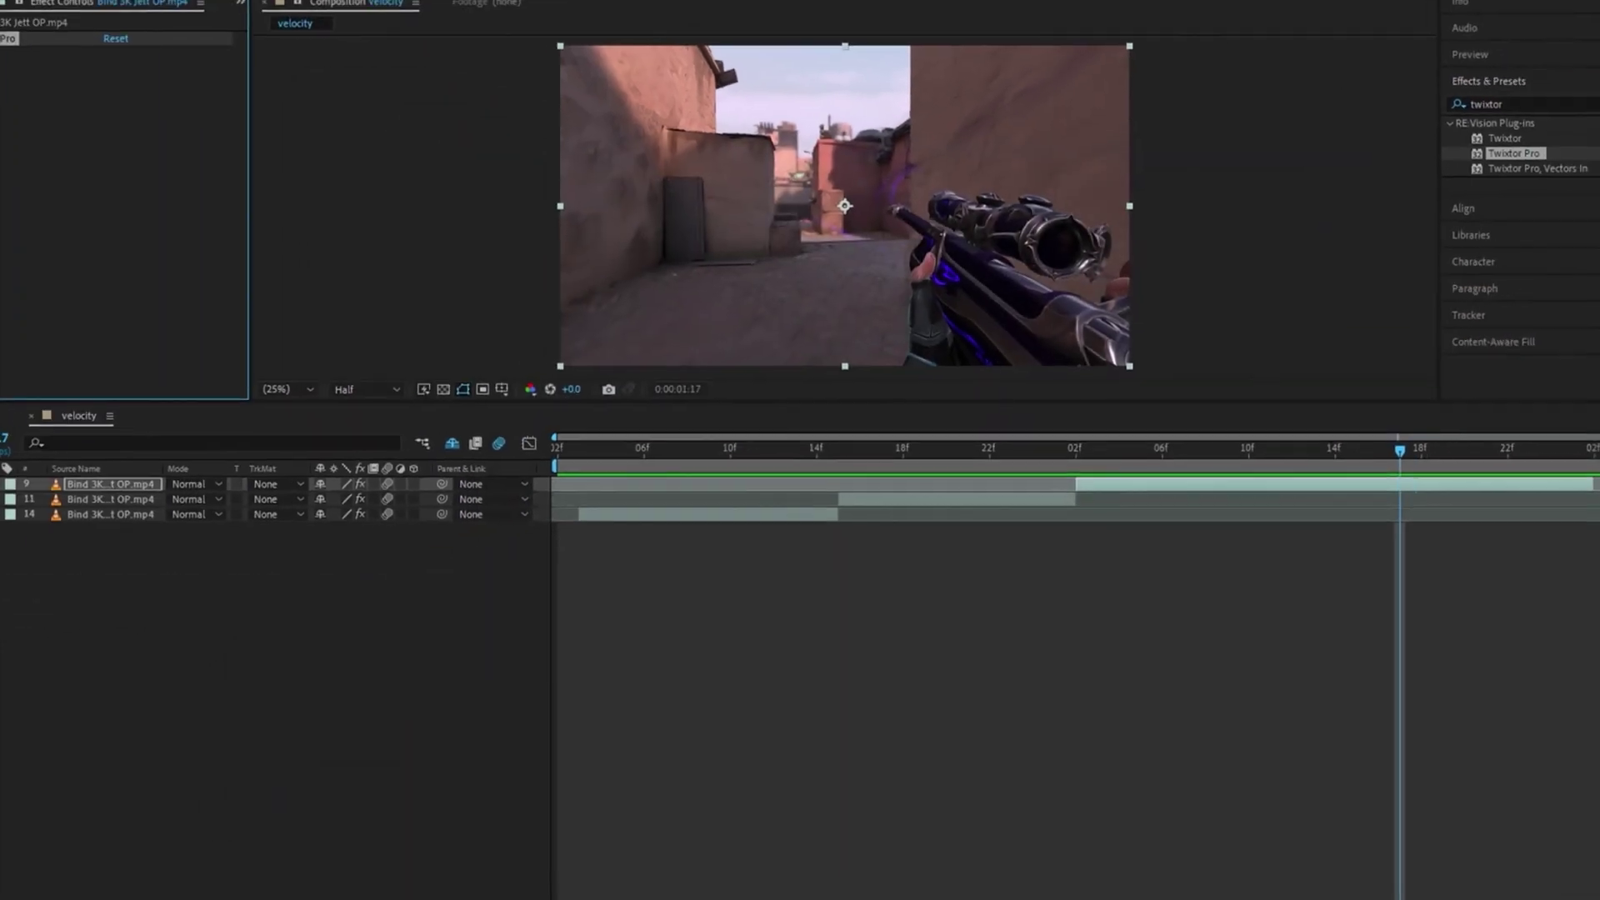
Step: Expand the Twixtor Pro settings, set Speed % to 20 and preview the slowed clip
left_click(11, 51)
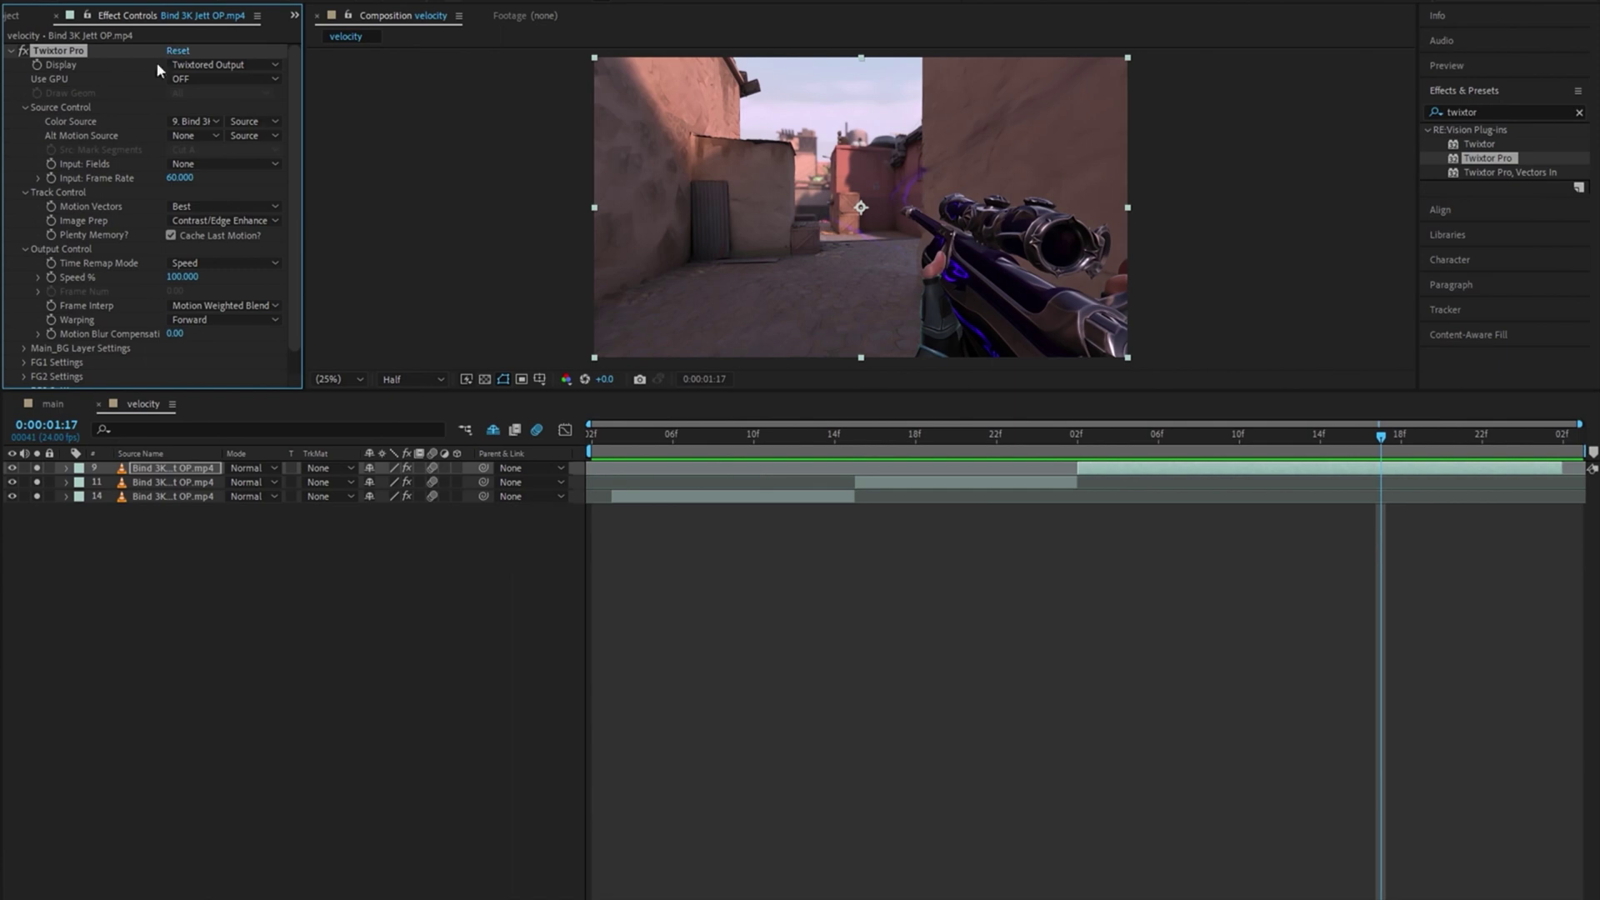
left_click(183, 276)
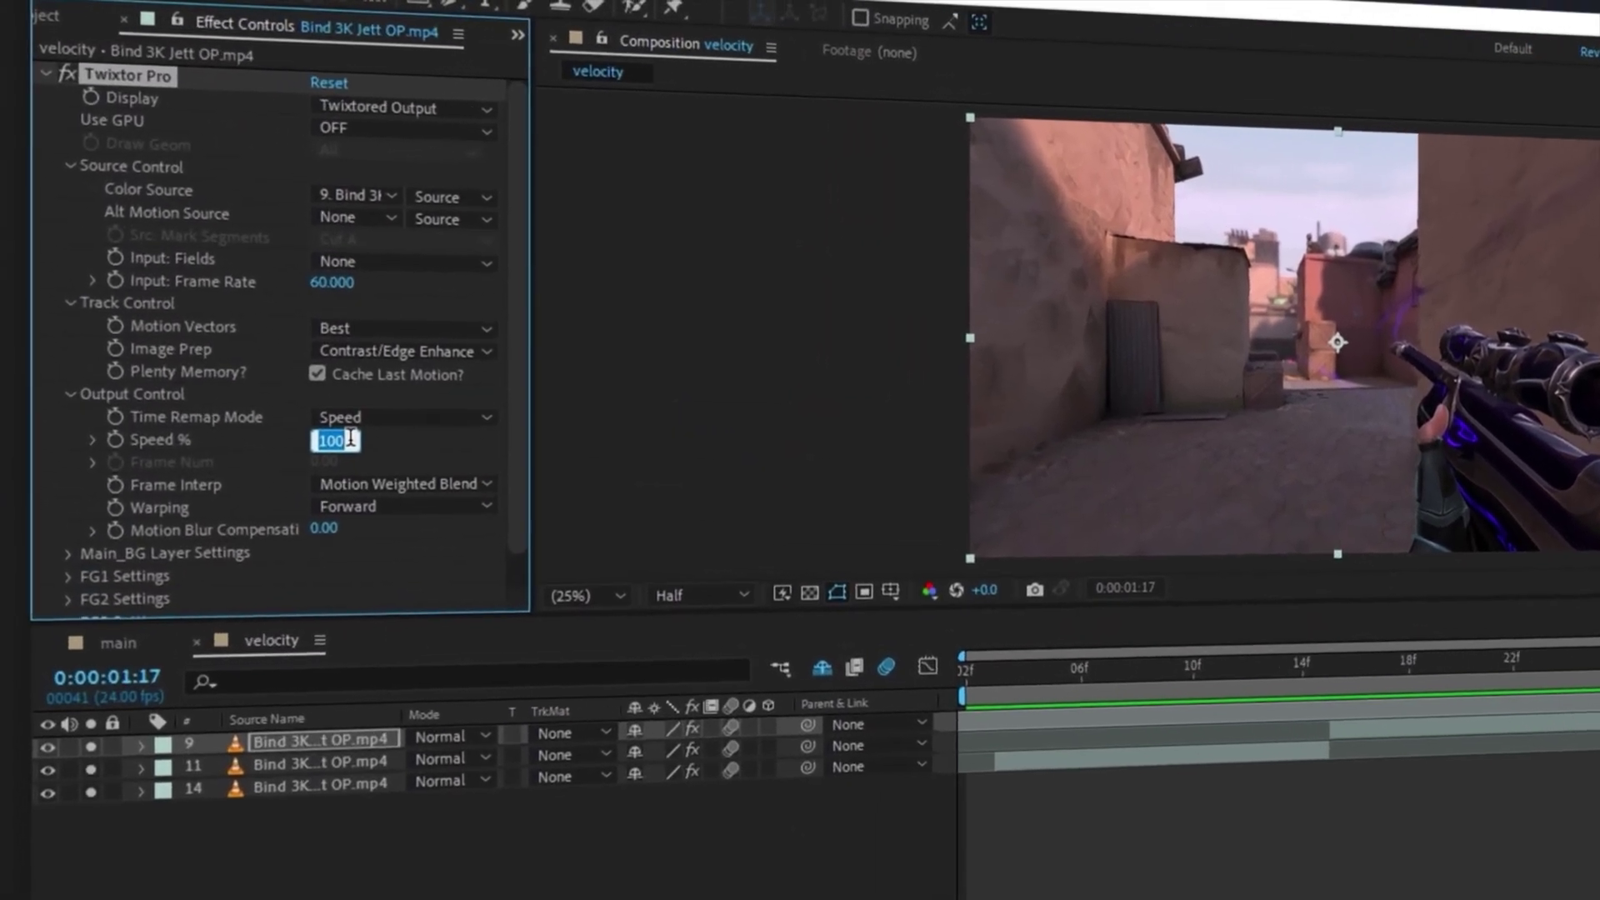
type("20")
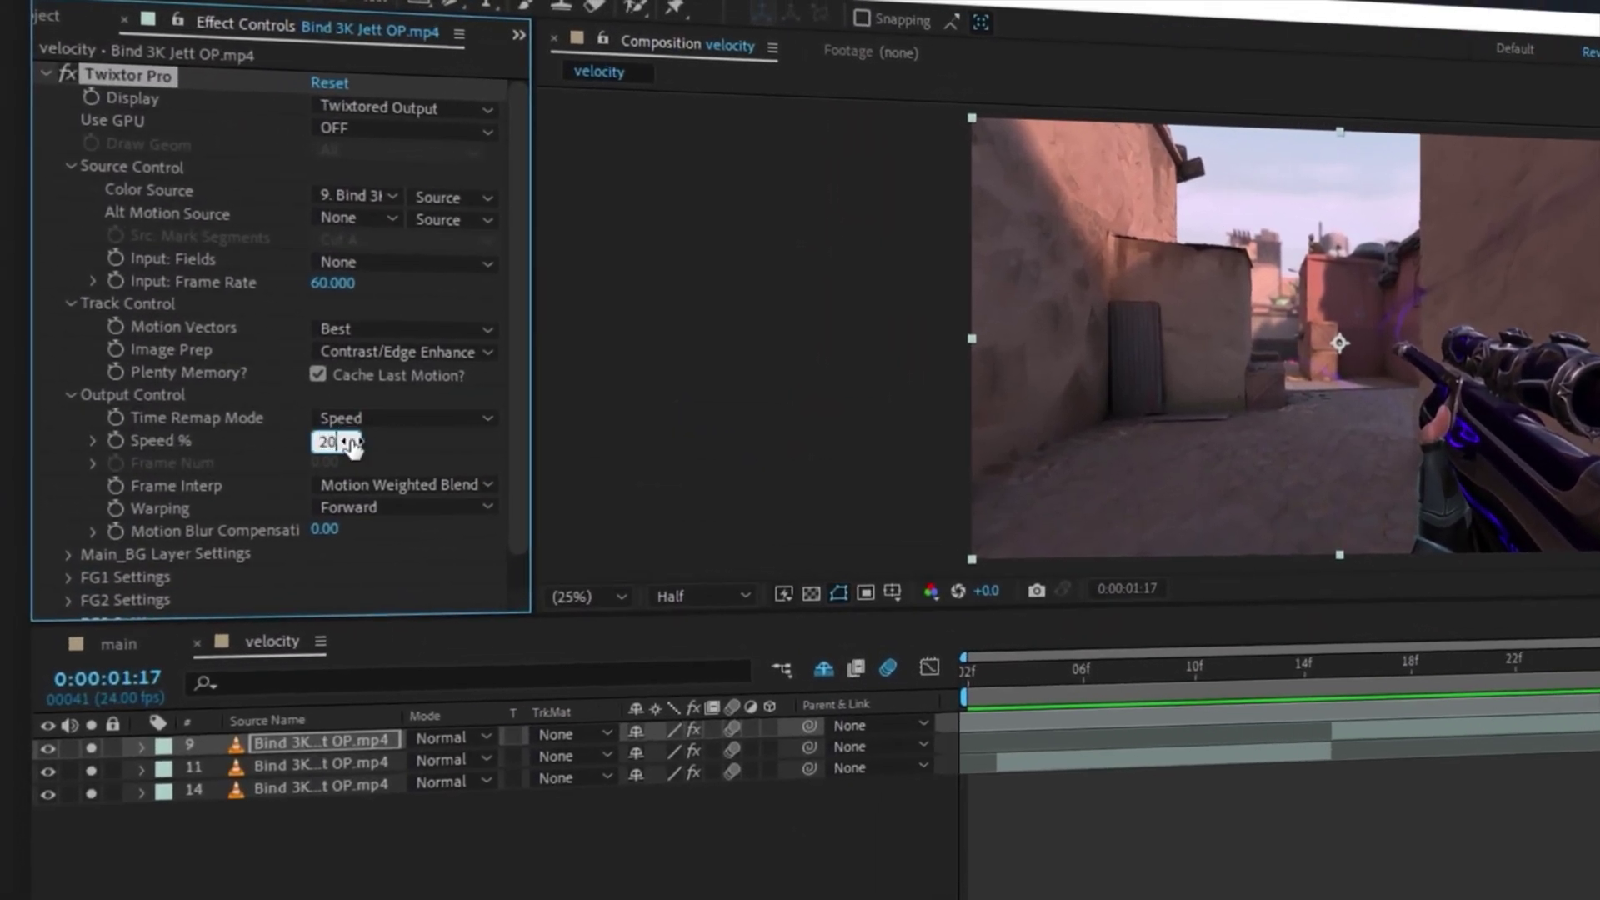
key("Return")
key("space")
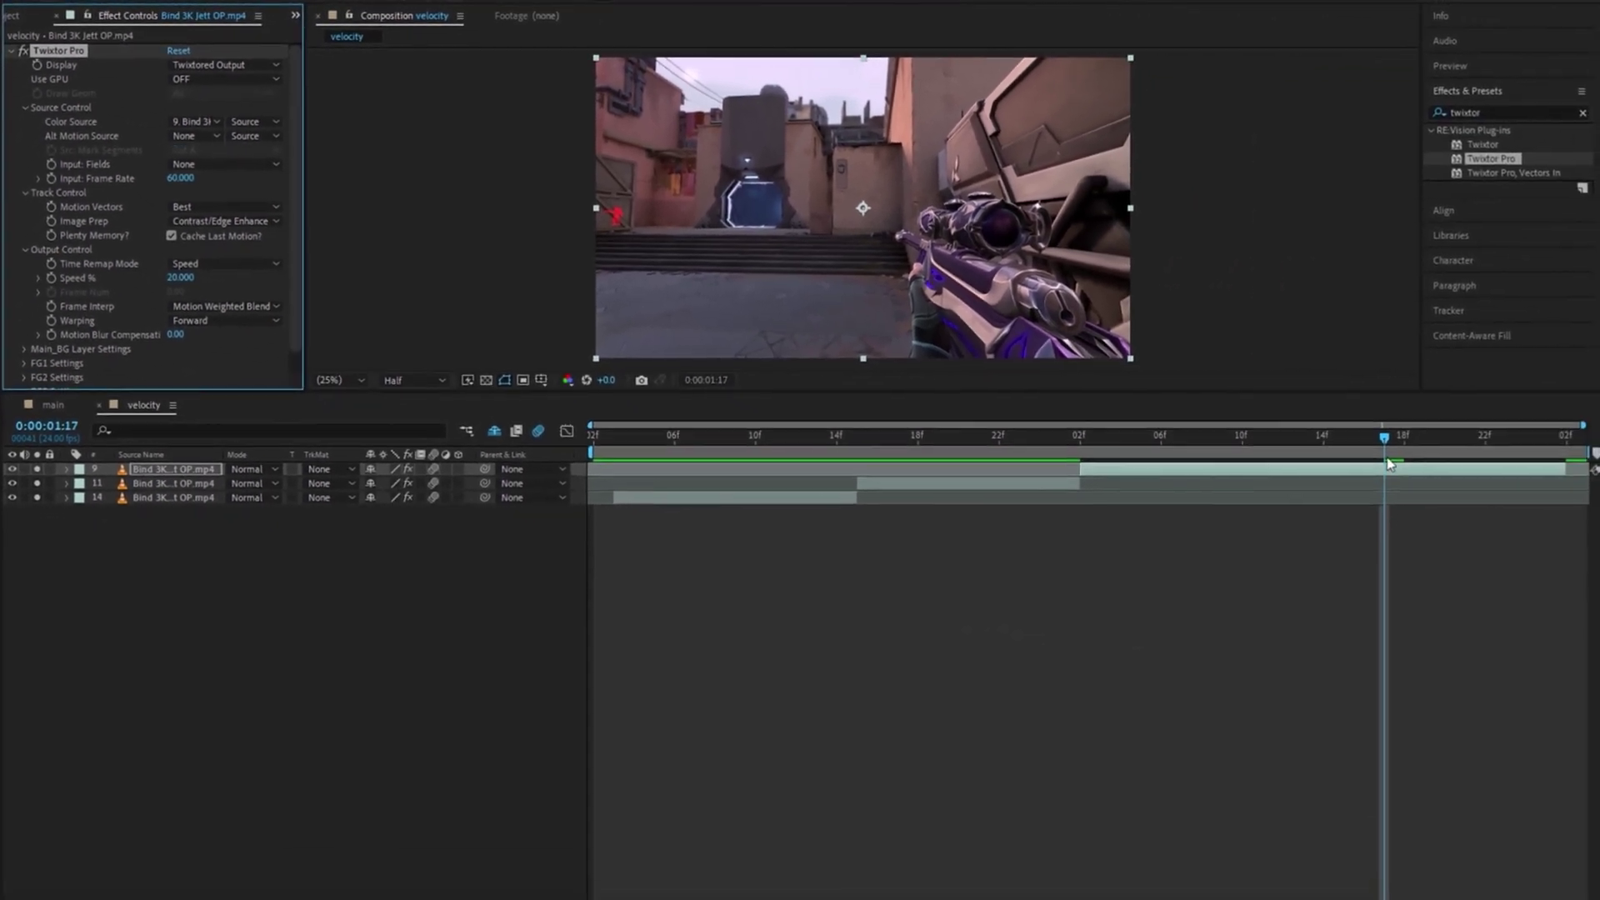
Step: Set Speed % to 100 and add a Speed % keyframe at 0:00:01:11, revealing it under the layer
left_click_drag(1469, 472, 1345, 483)
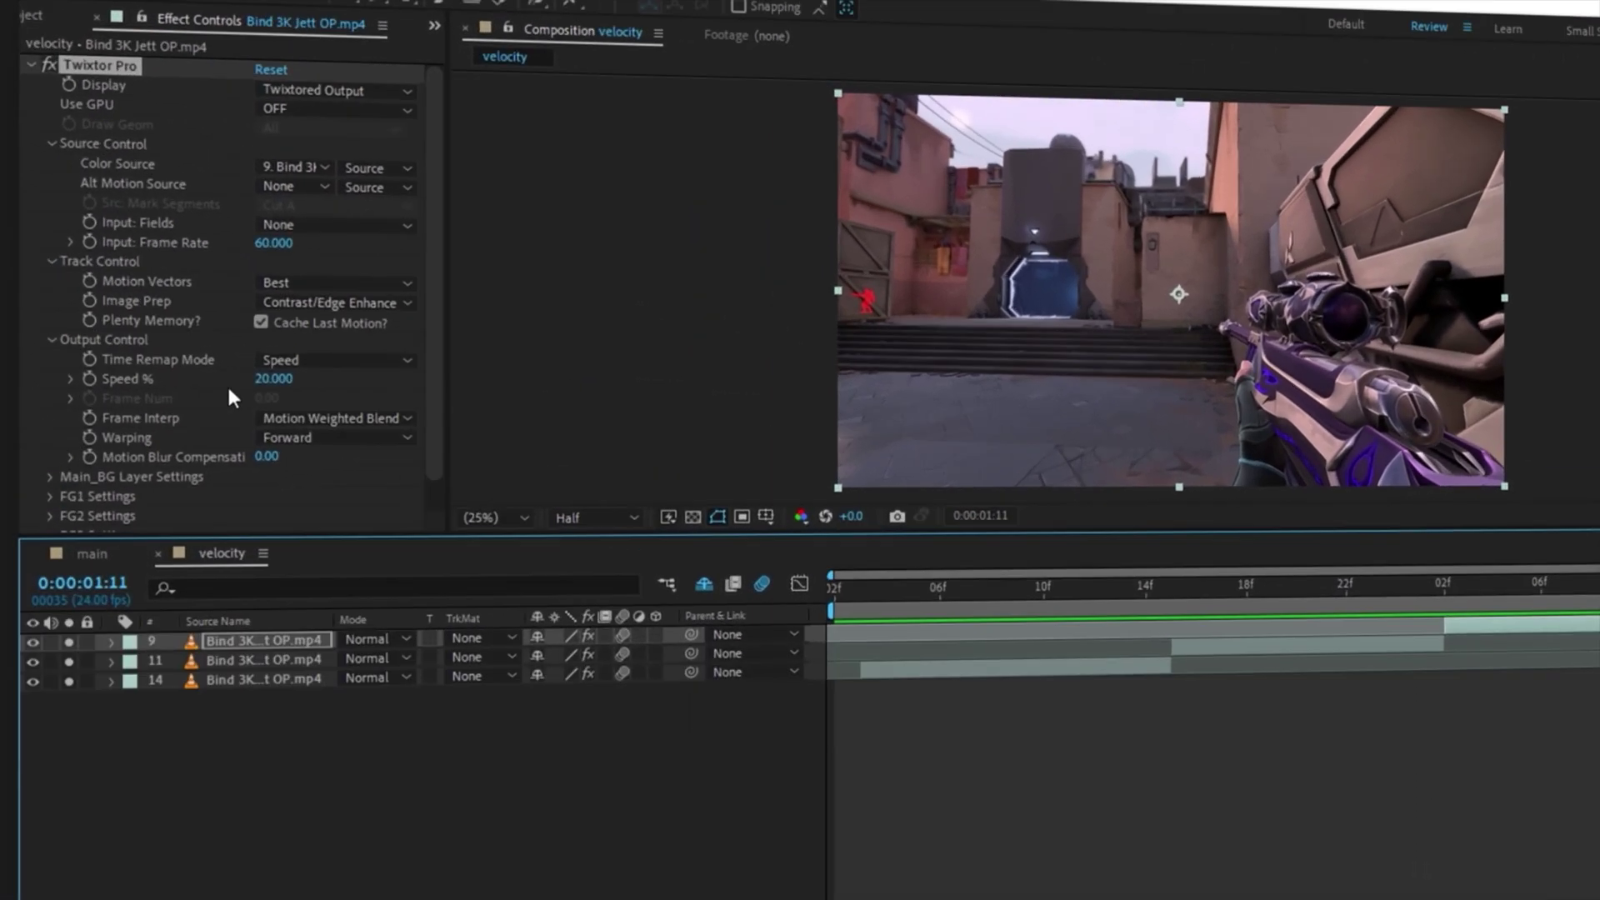
left_click(273, 378)
type("100")
key("Return")
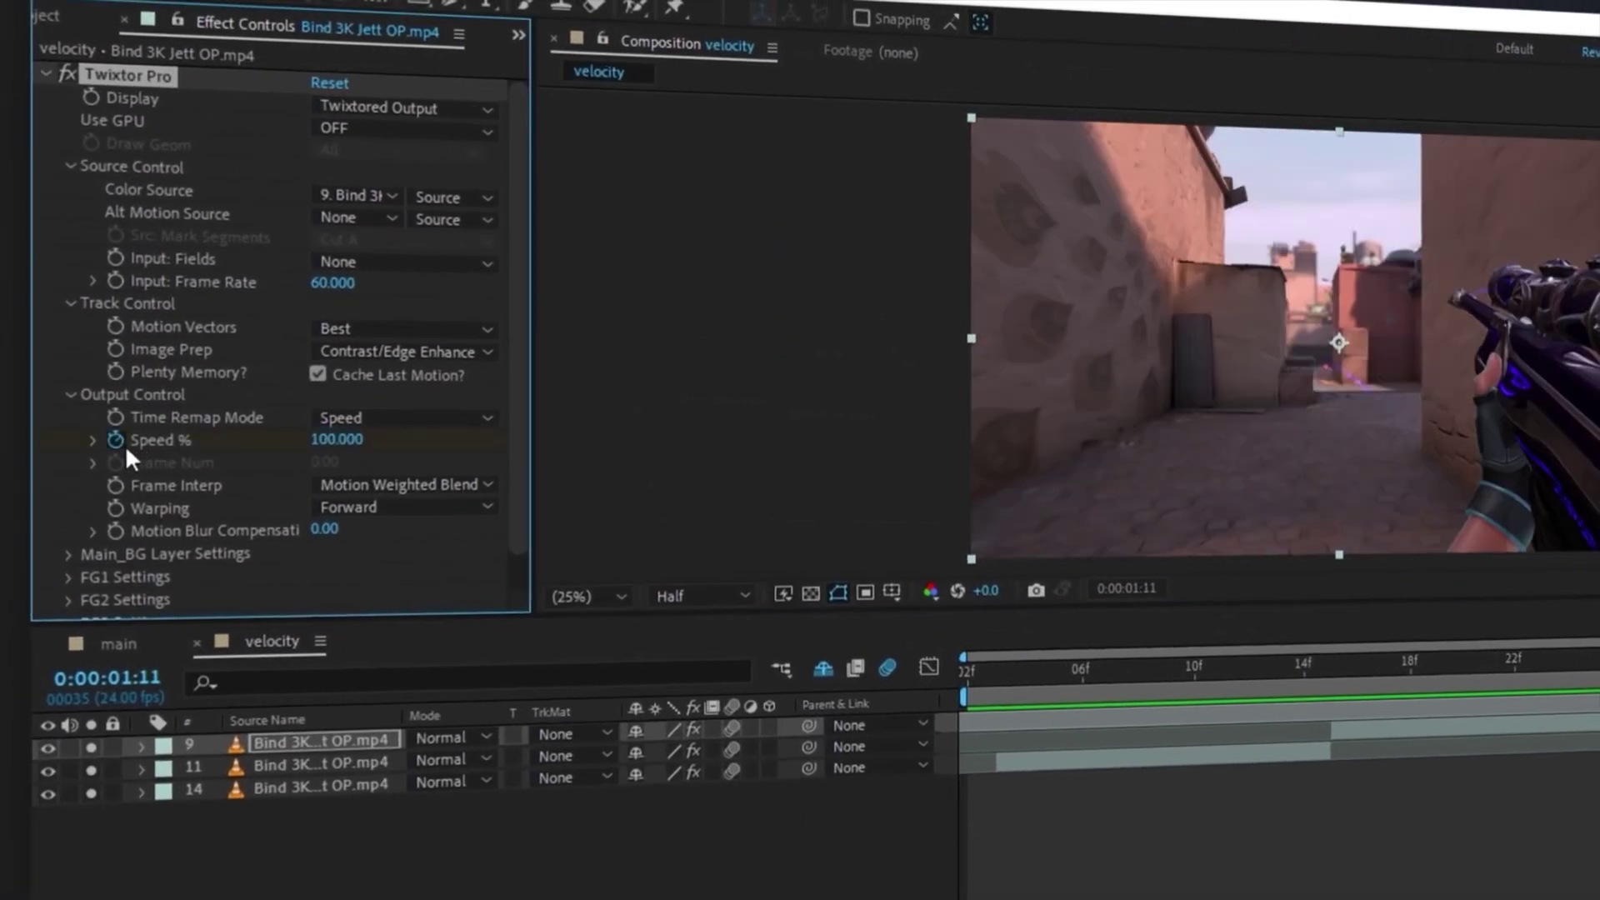
key("u")
Step: Keyframe Speed % at 20 one frame further on, at 0:00:01:12
key("Page_Down")
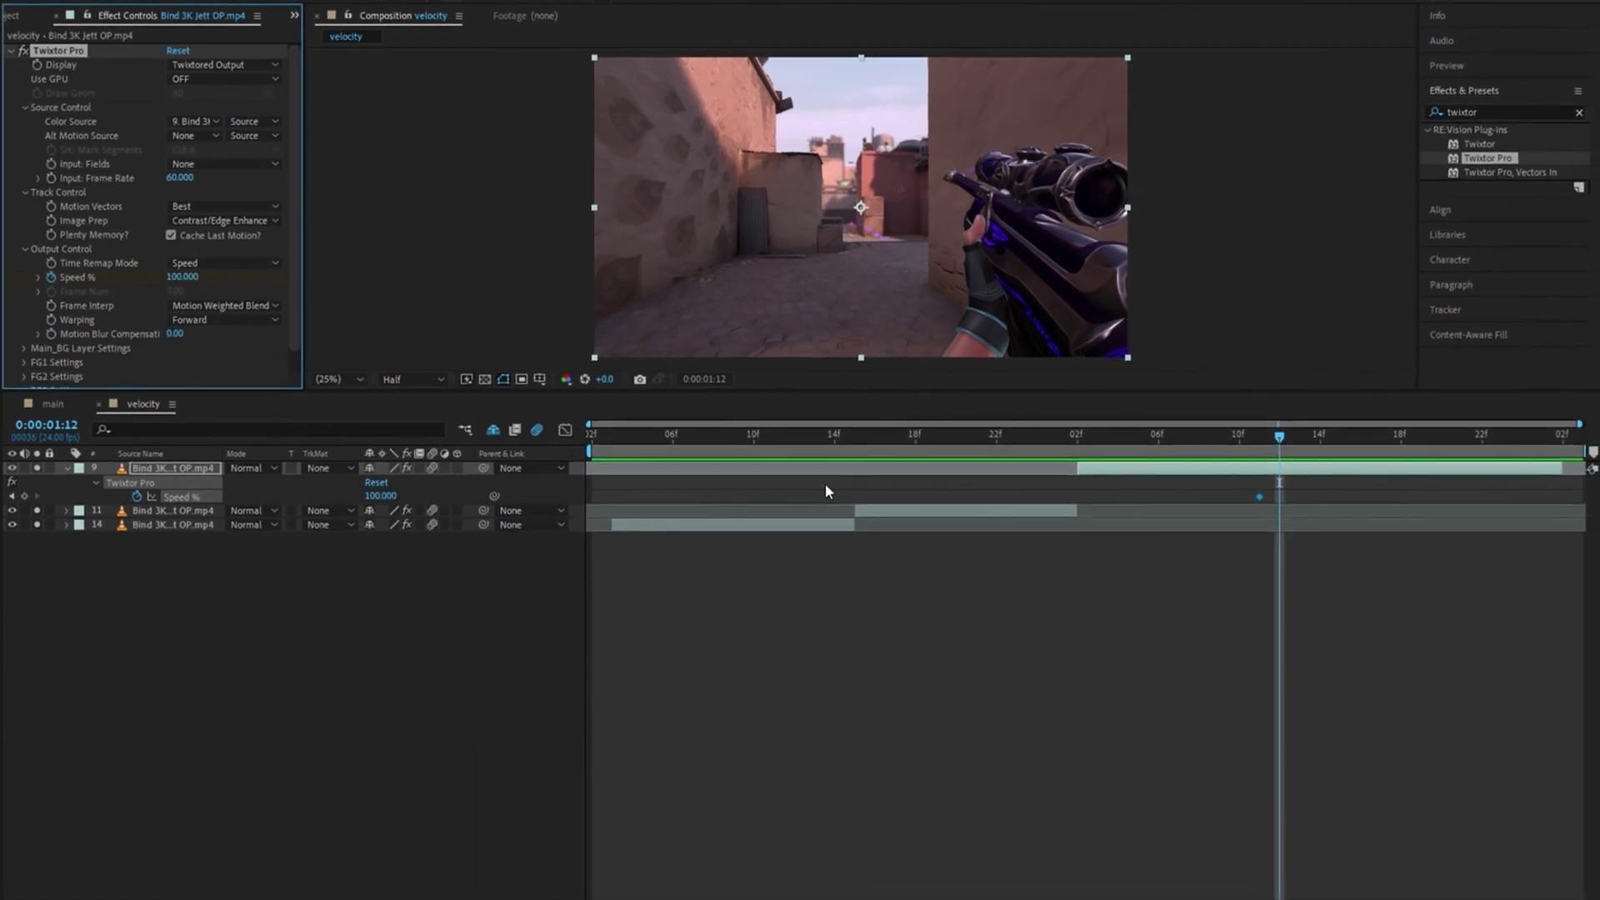
left_click(183, 277)
type("20")
key("Return")
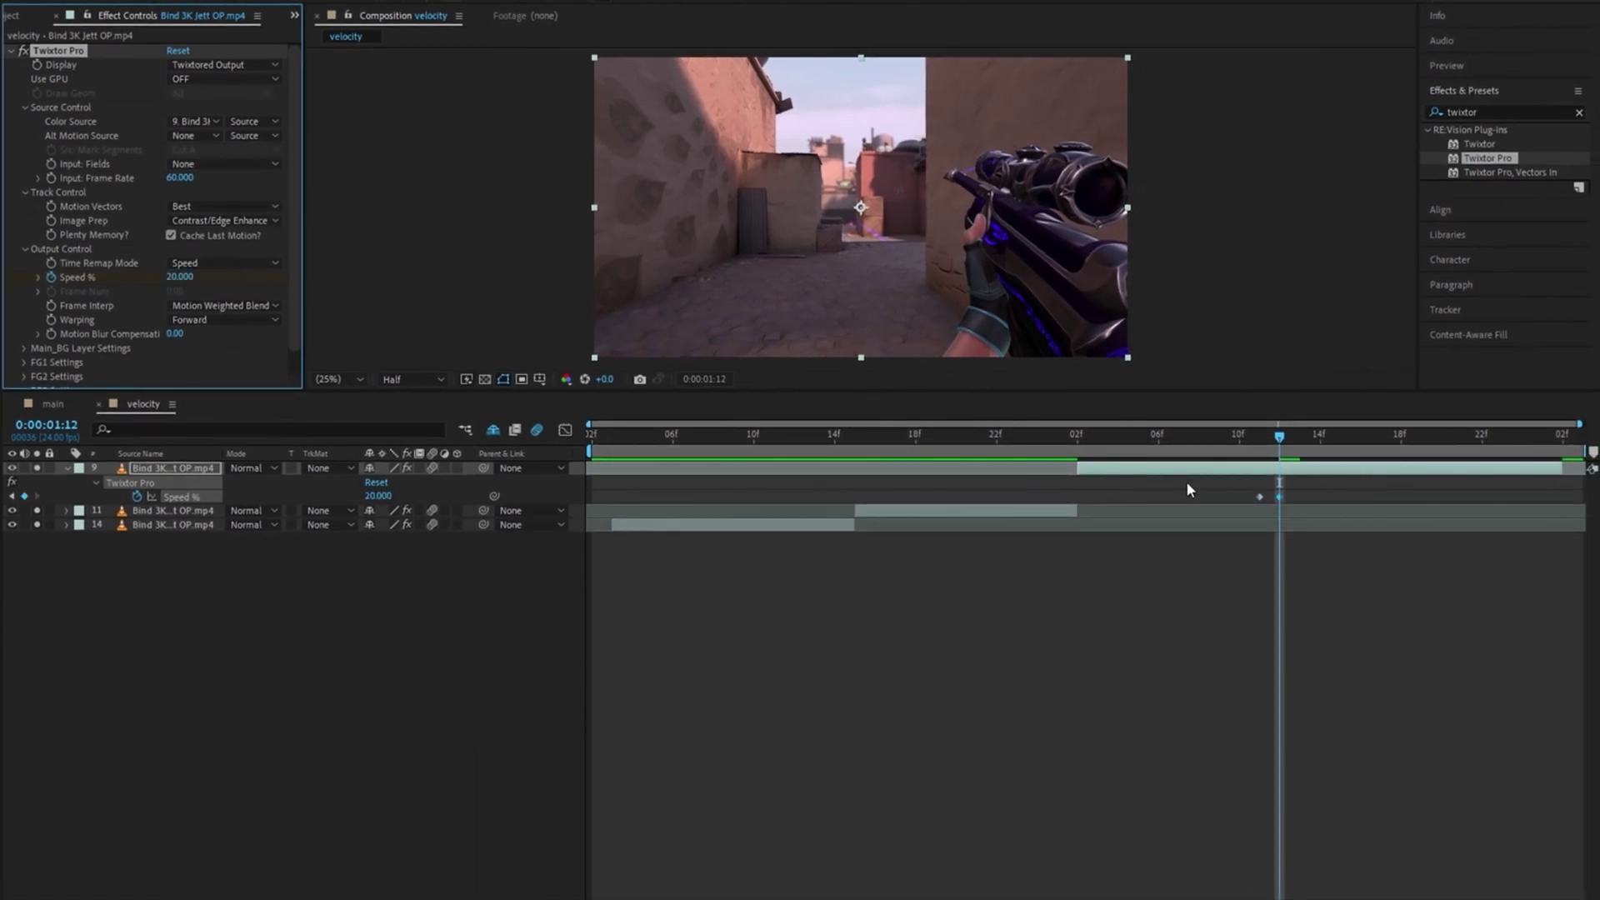
Step: Move both Speed % keyframes earlier so the second sits on the clip's first frame at 0:00:01:02, and play the result
left_click(1187, 482)
left_click_drag(1279, 497, 1083, 504)
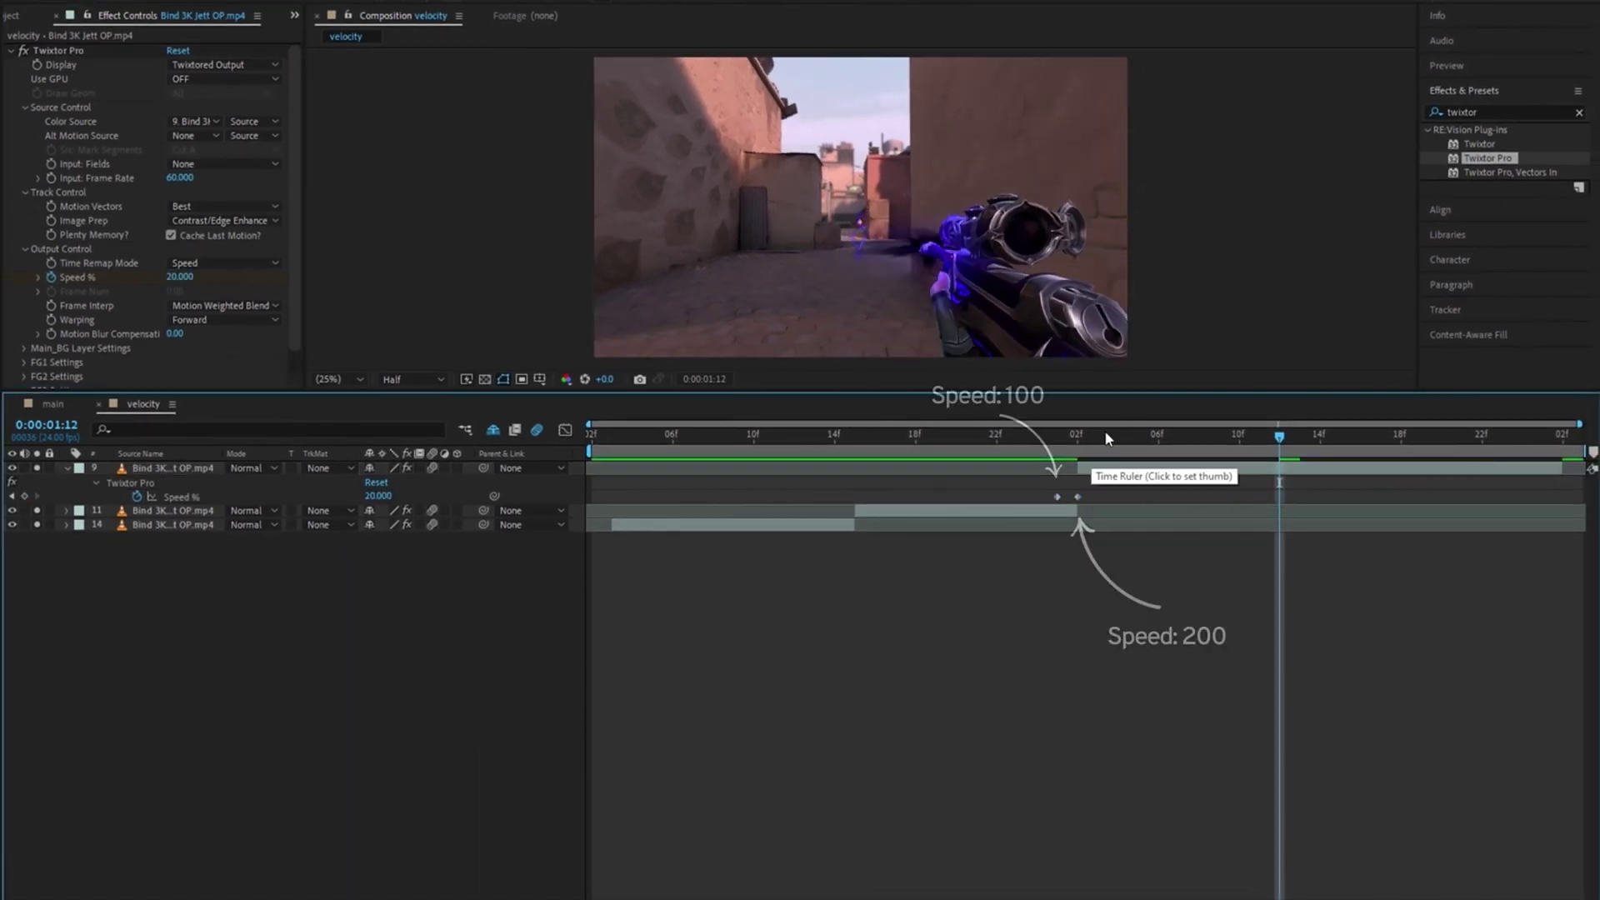
left_click_drag(1103, 430, 874, 448)
key("space")
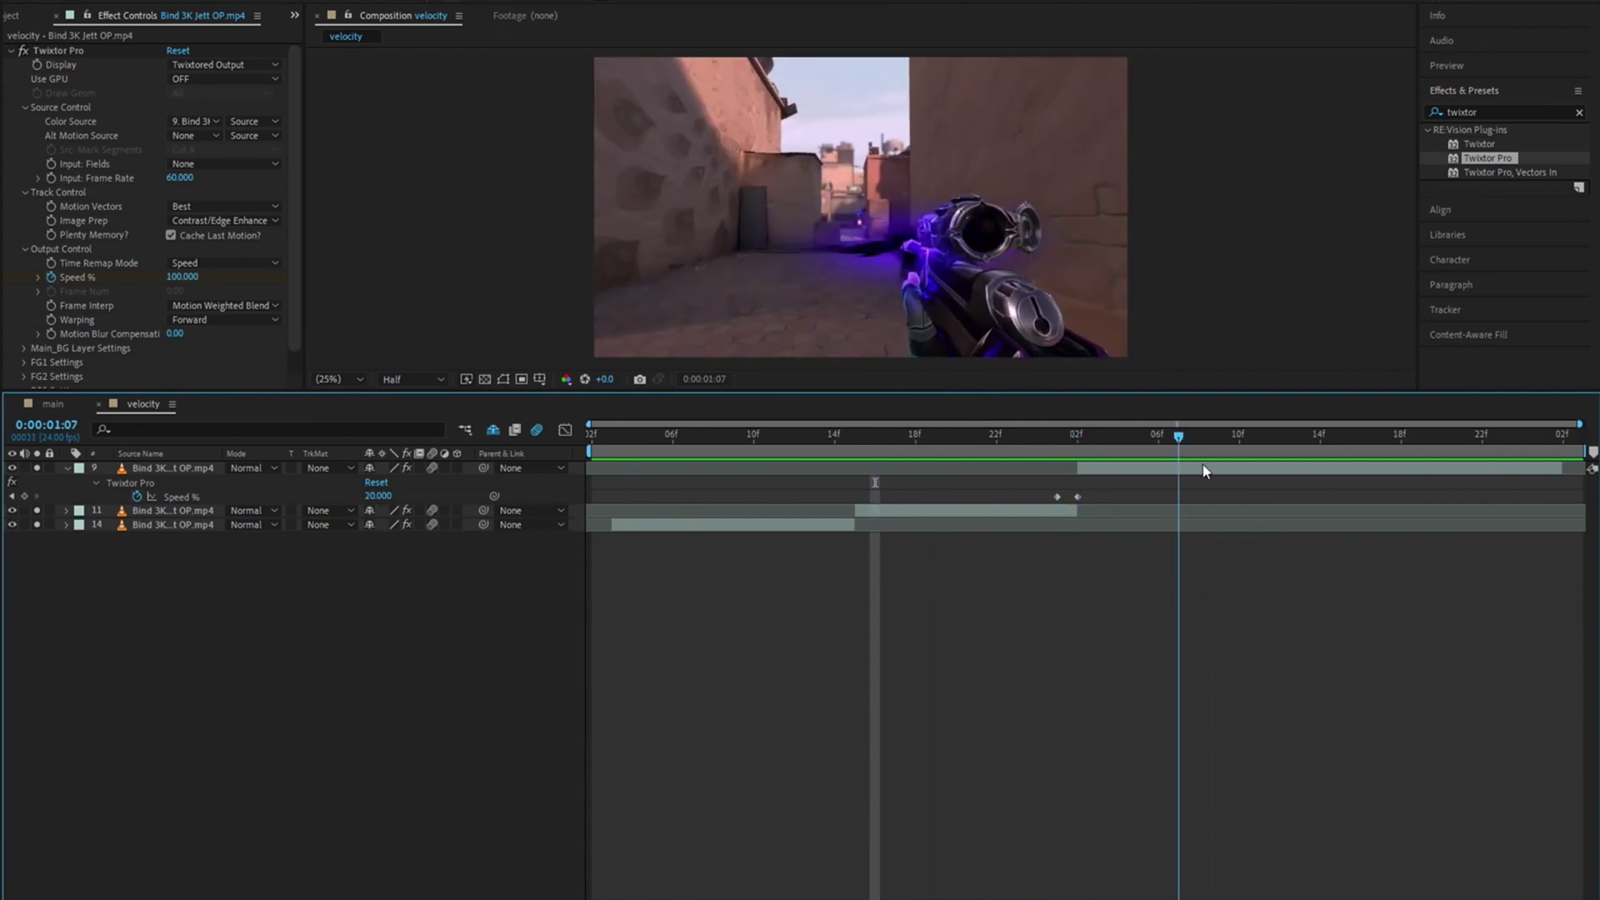
Step: Move the 20 Speed % keyframe to 0:00:02:01 near the clip's end and keyframe Speed % at 200 at 0:00:01:02
left_click_drag(1436, 480, 1070, 475)
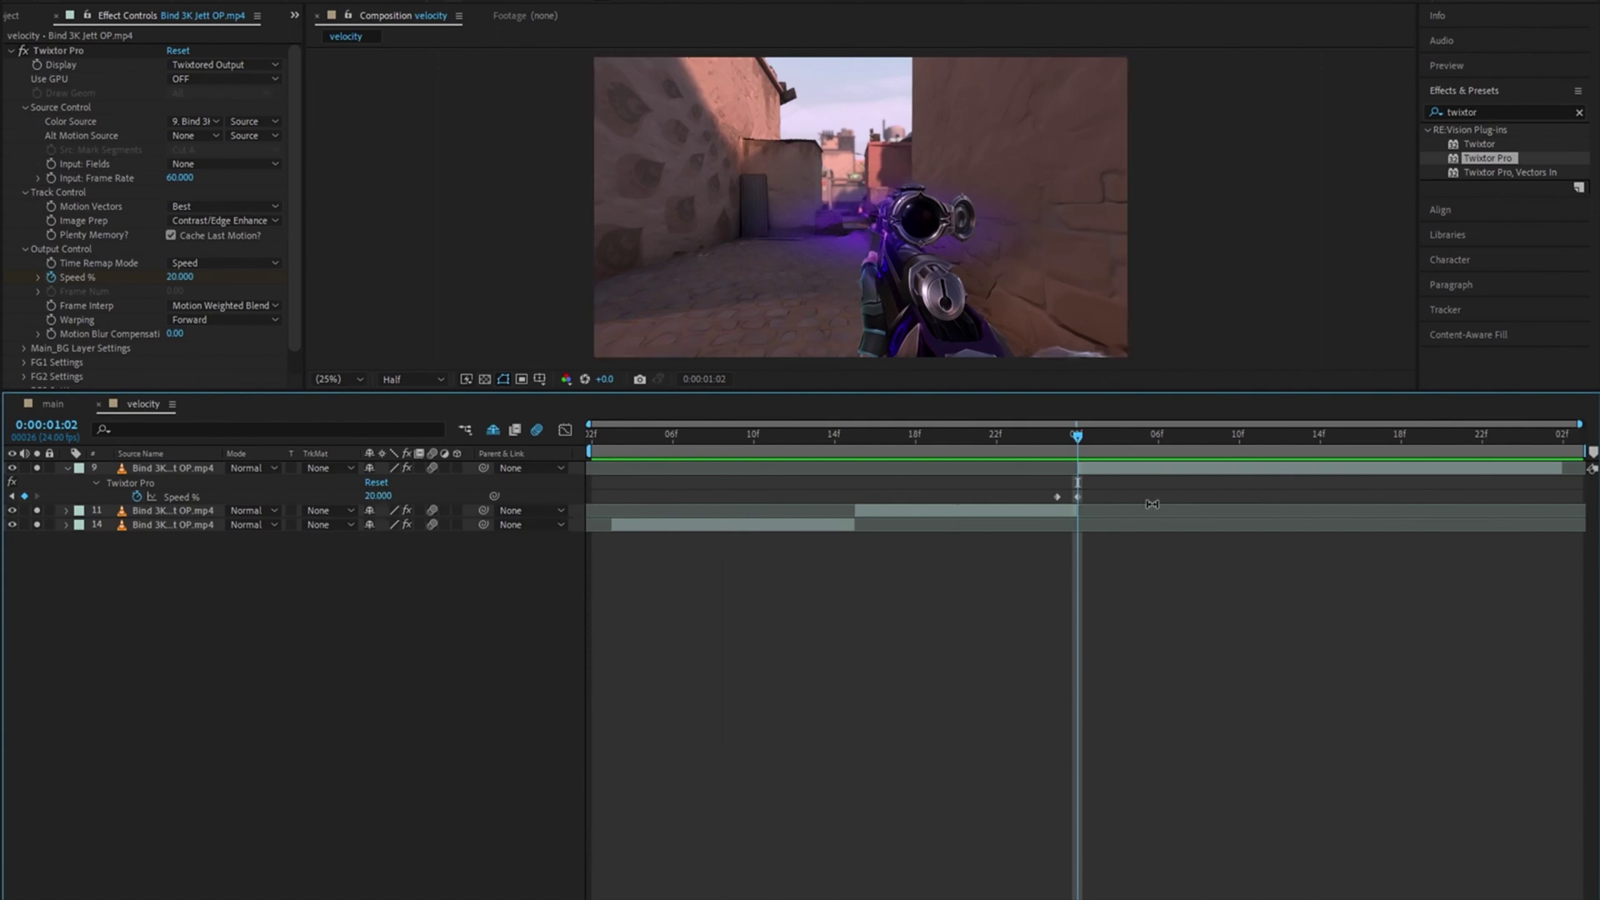
left_click(1078, 497)
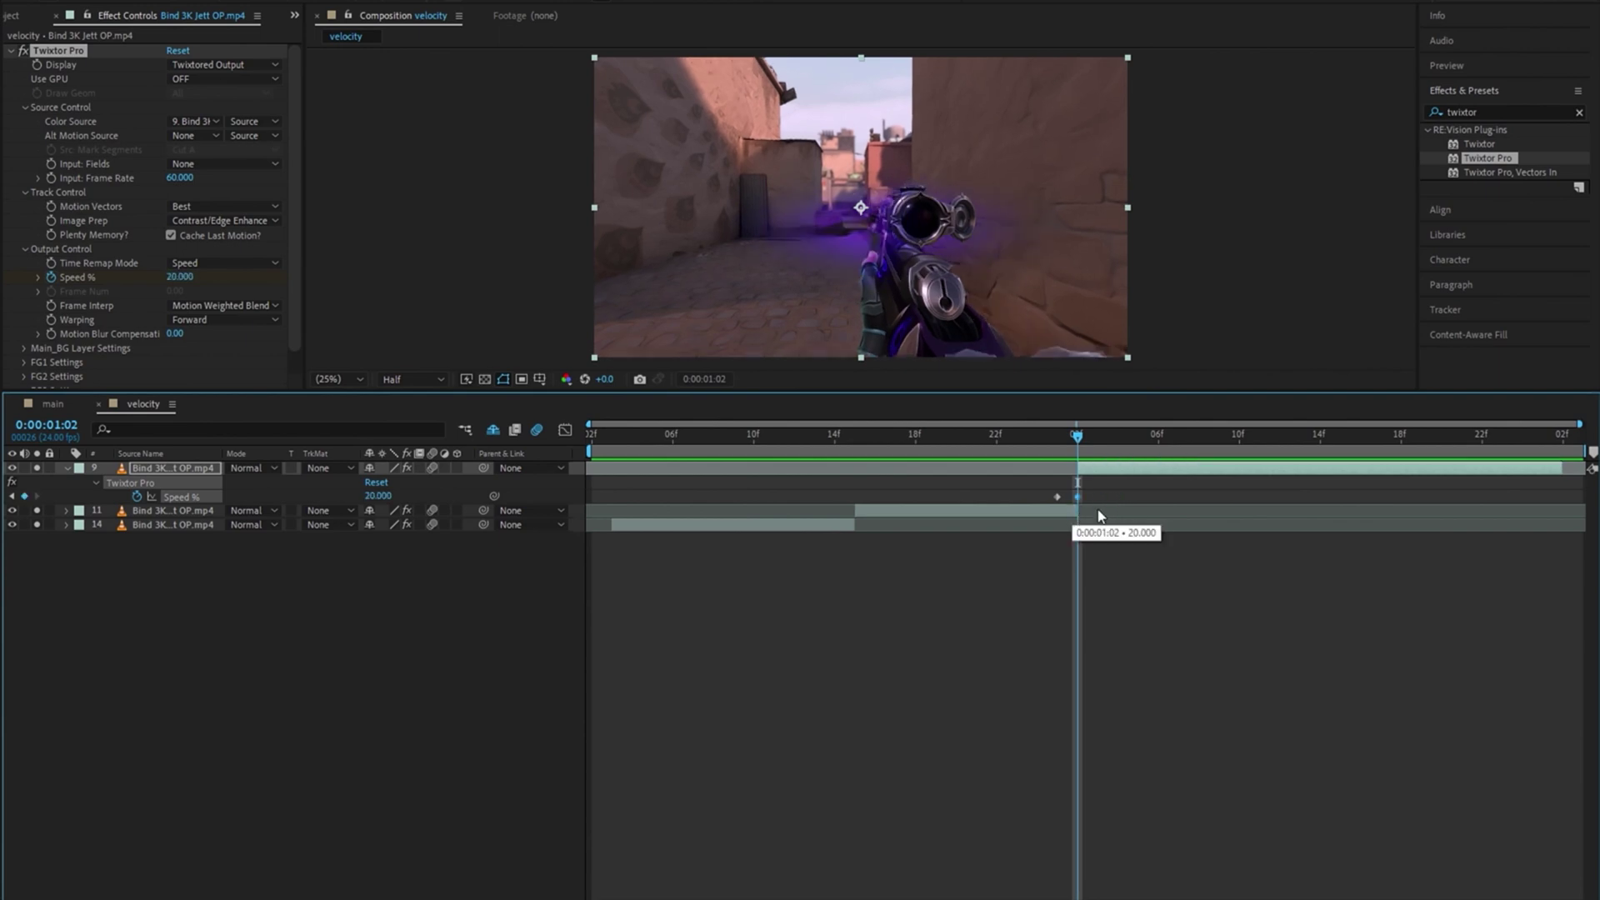
left_click_drag(1078, 497, 1543, 497)
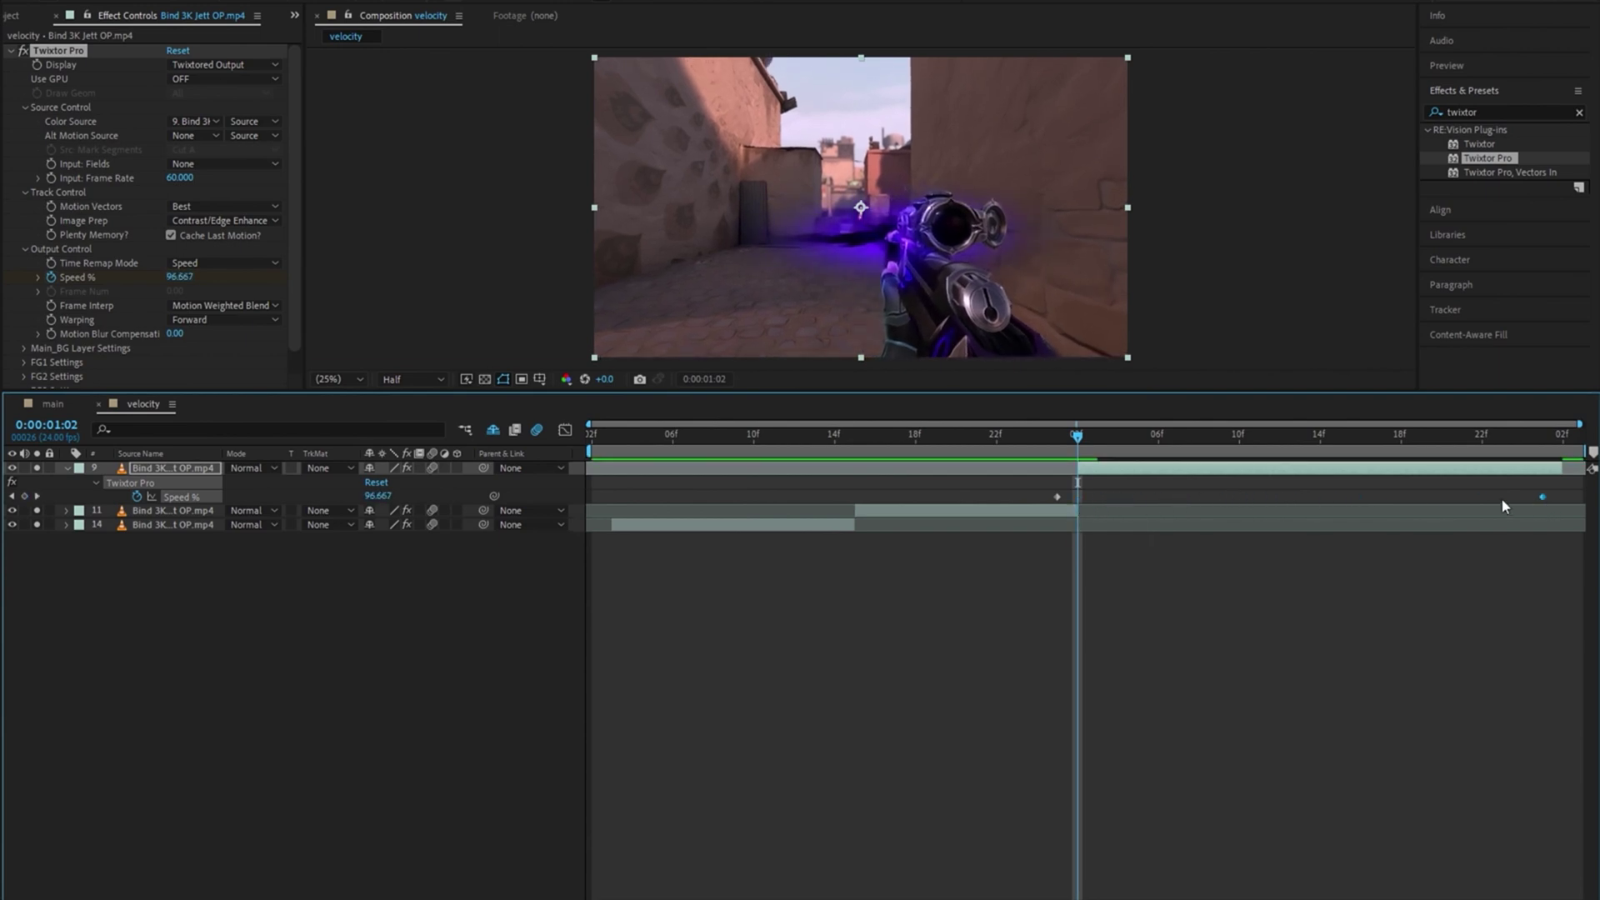
left_click(378, 496)
type("20")
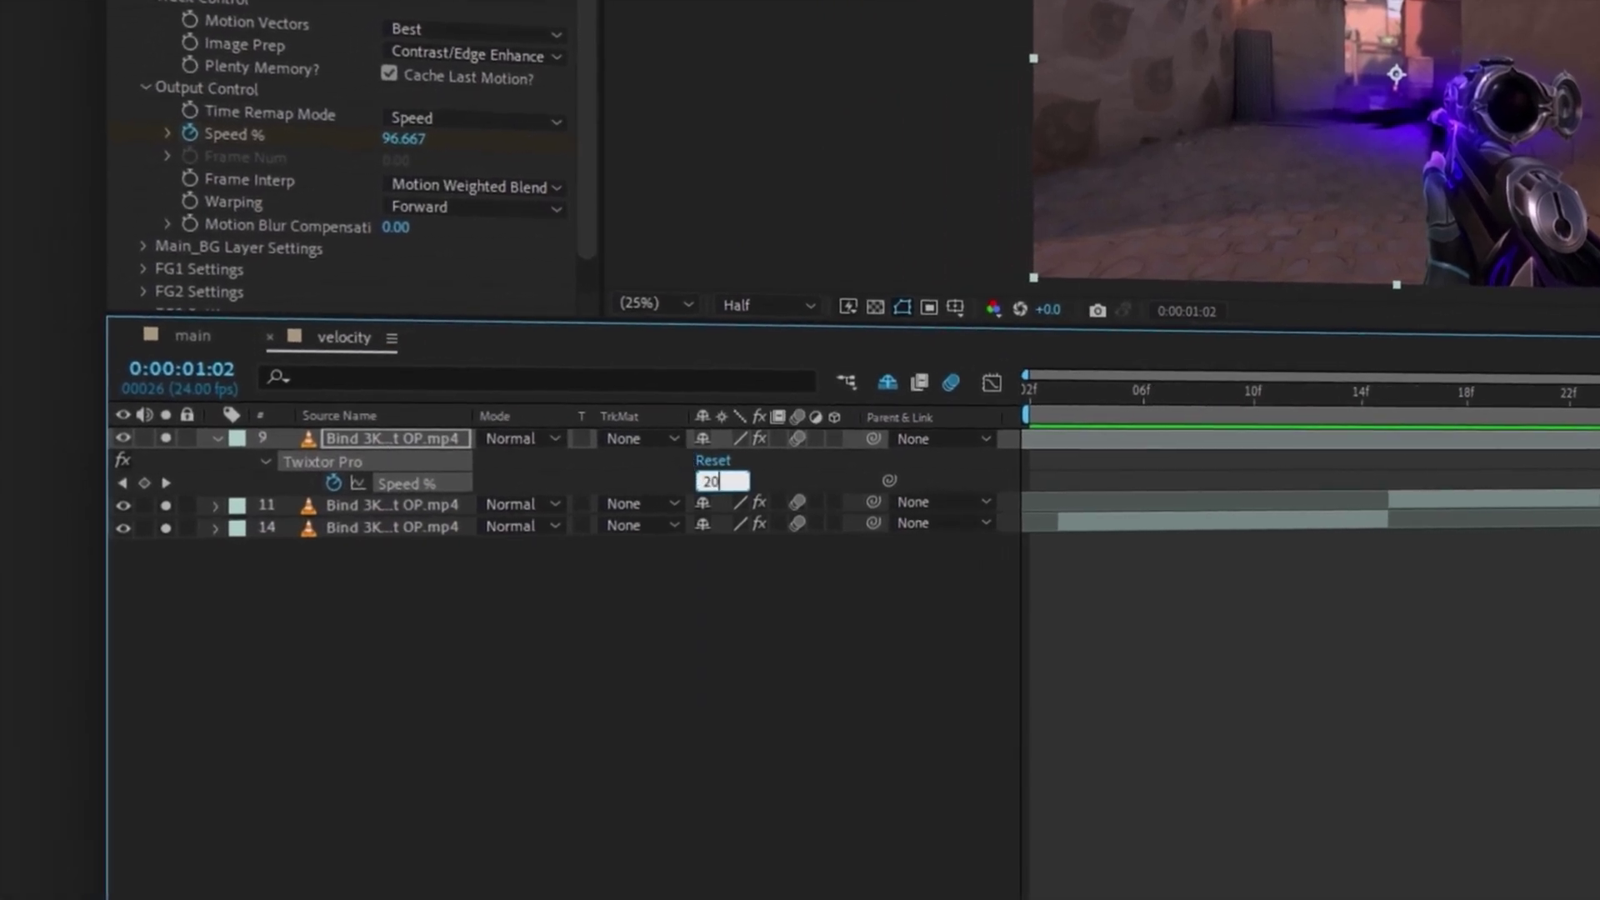
type("0")
key("Return")
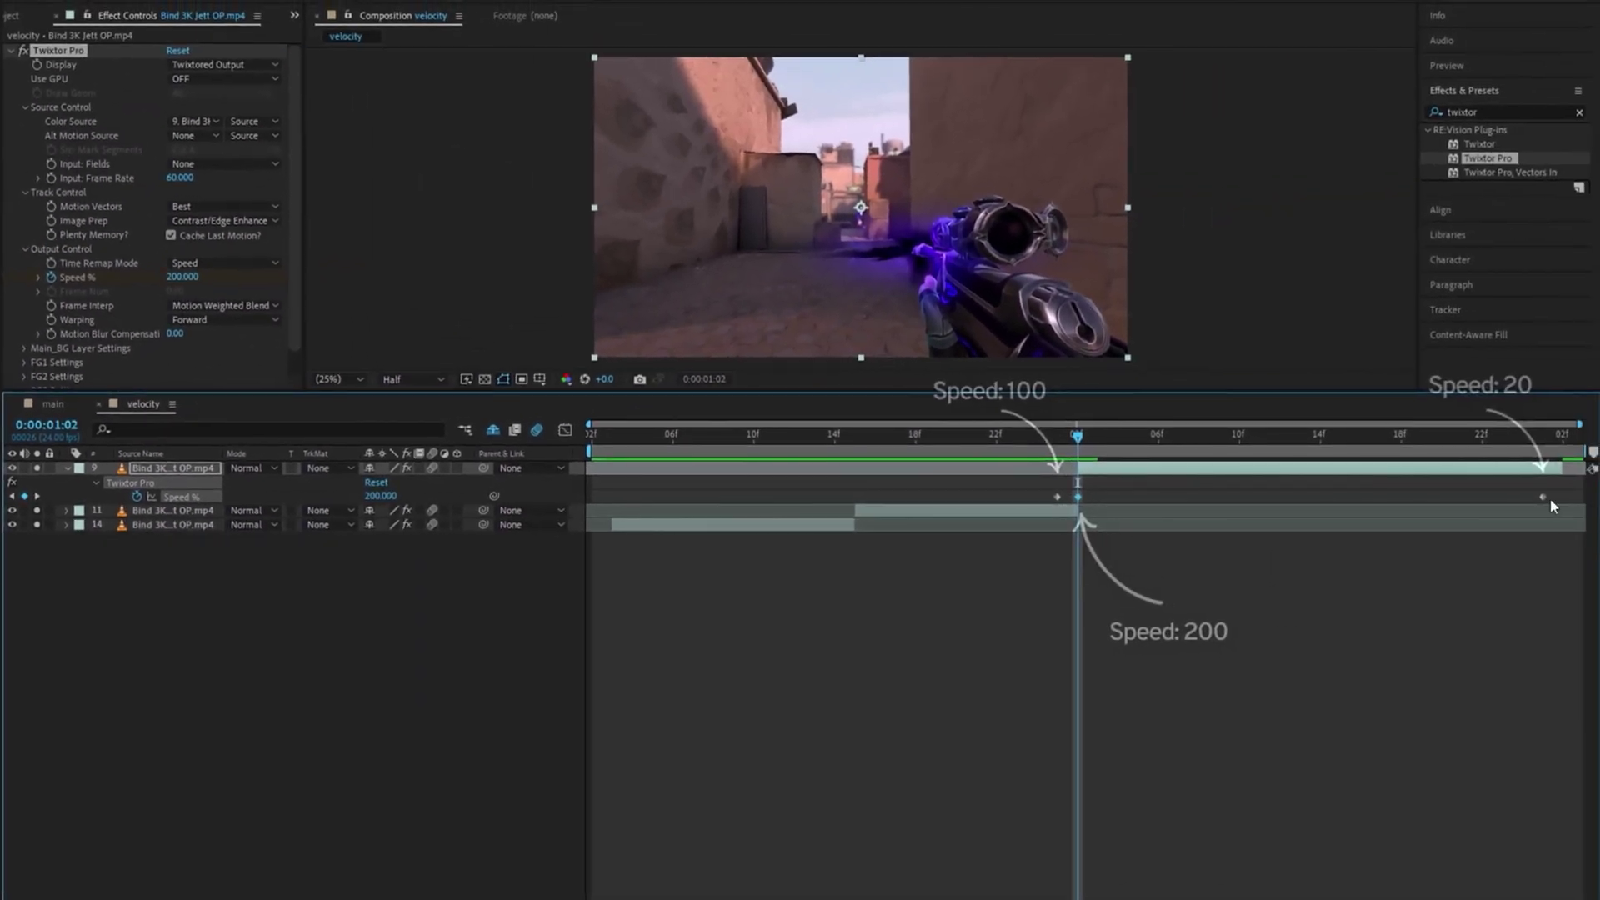
Step: Scrub through the clip, and apply Easy Ease to the 200 and 20 Speed % keyframes
mouse_move(1067, 436)
left_mouse_down()
mouse_move(772, 436)
mouse_move(928, 440)
left_mouse_up()
left_click(1482, 435)
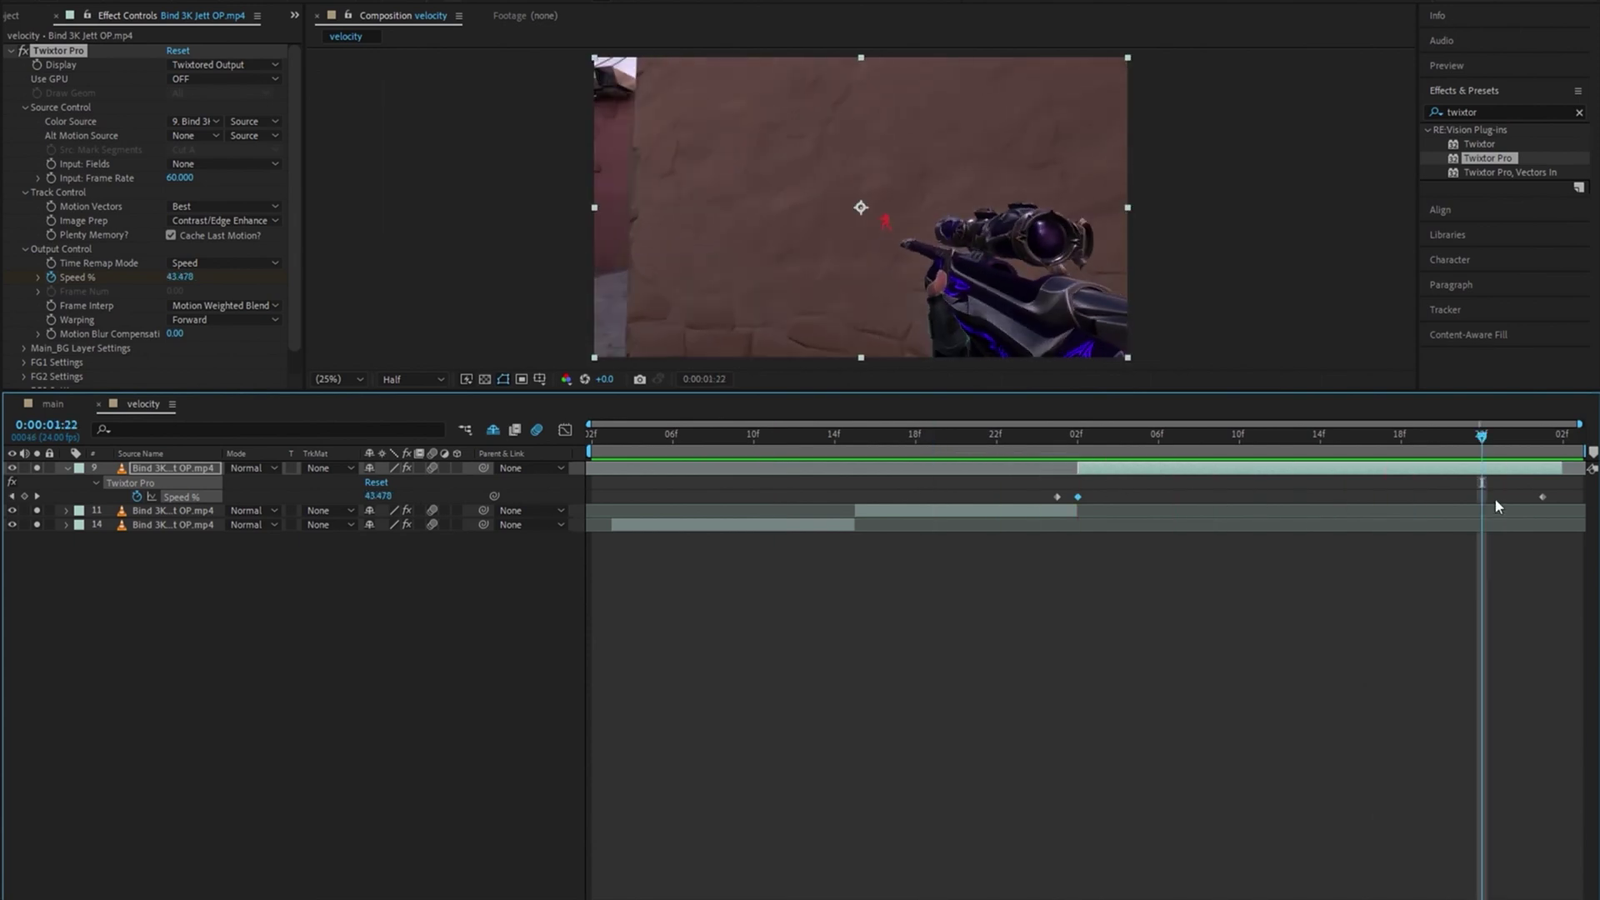
left_click(1542, 498, "shift")
key("F9")
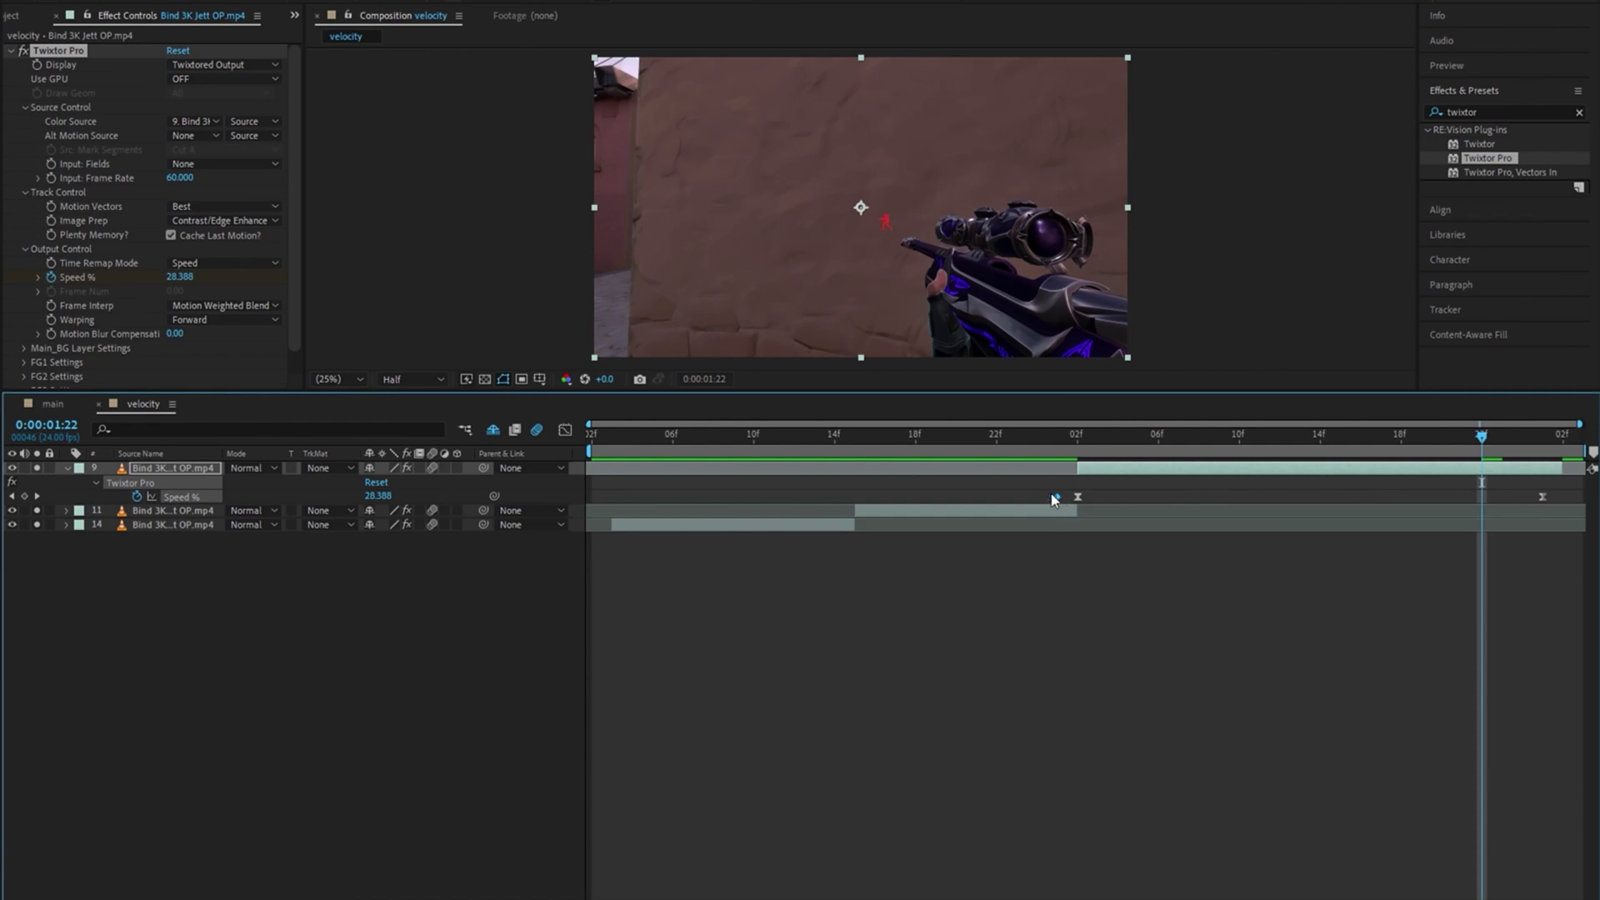
Step: Reshape the Speed % curve in the Graph Editor so it drops steeply after the 200 keyframe, and preview the velocity ramp
key("shift+F3")
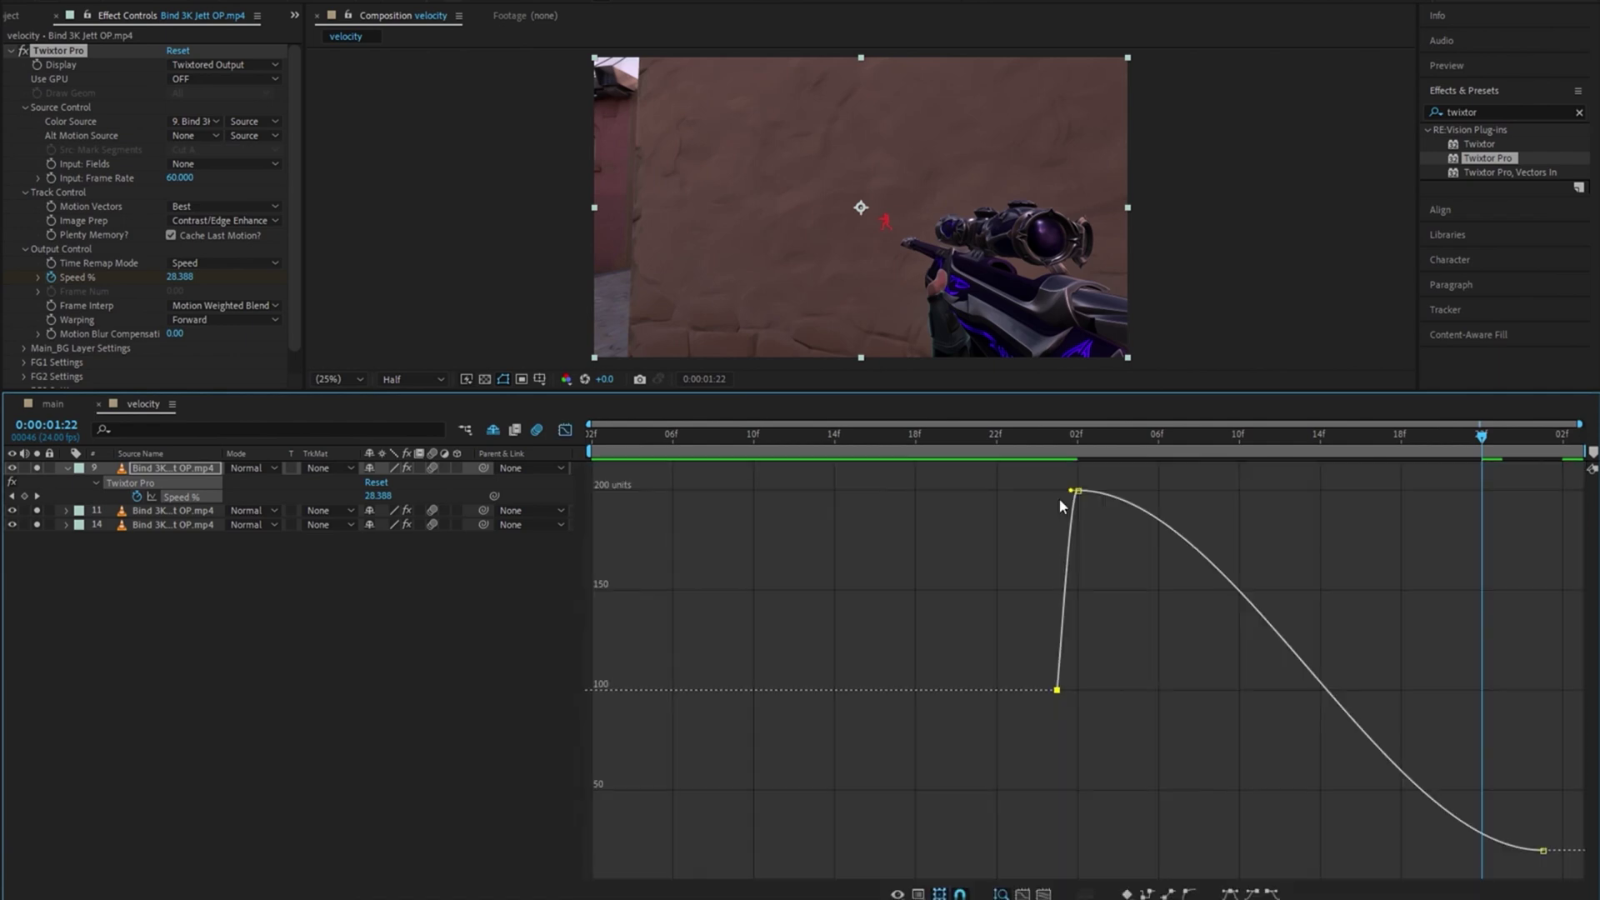
left_click_drag(1079, 507, 1015, 465)
left_click_drag(1233, 491, 1083, 825)
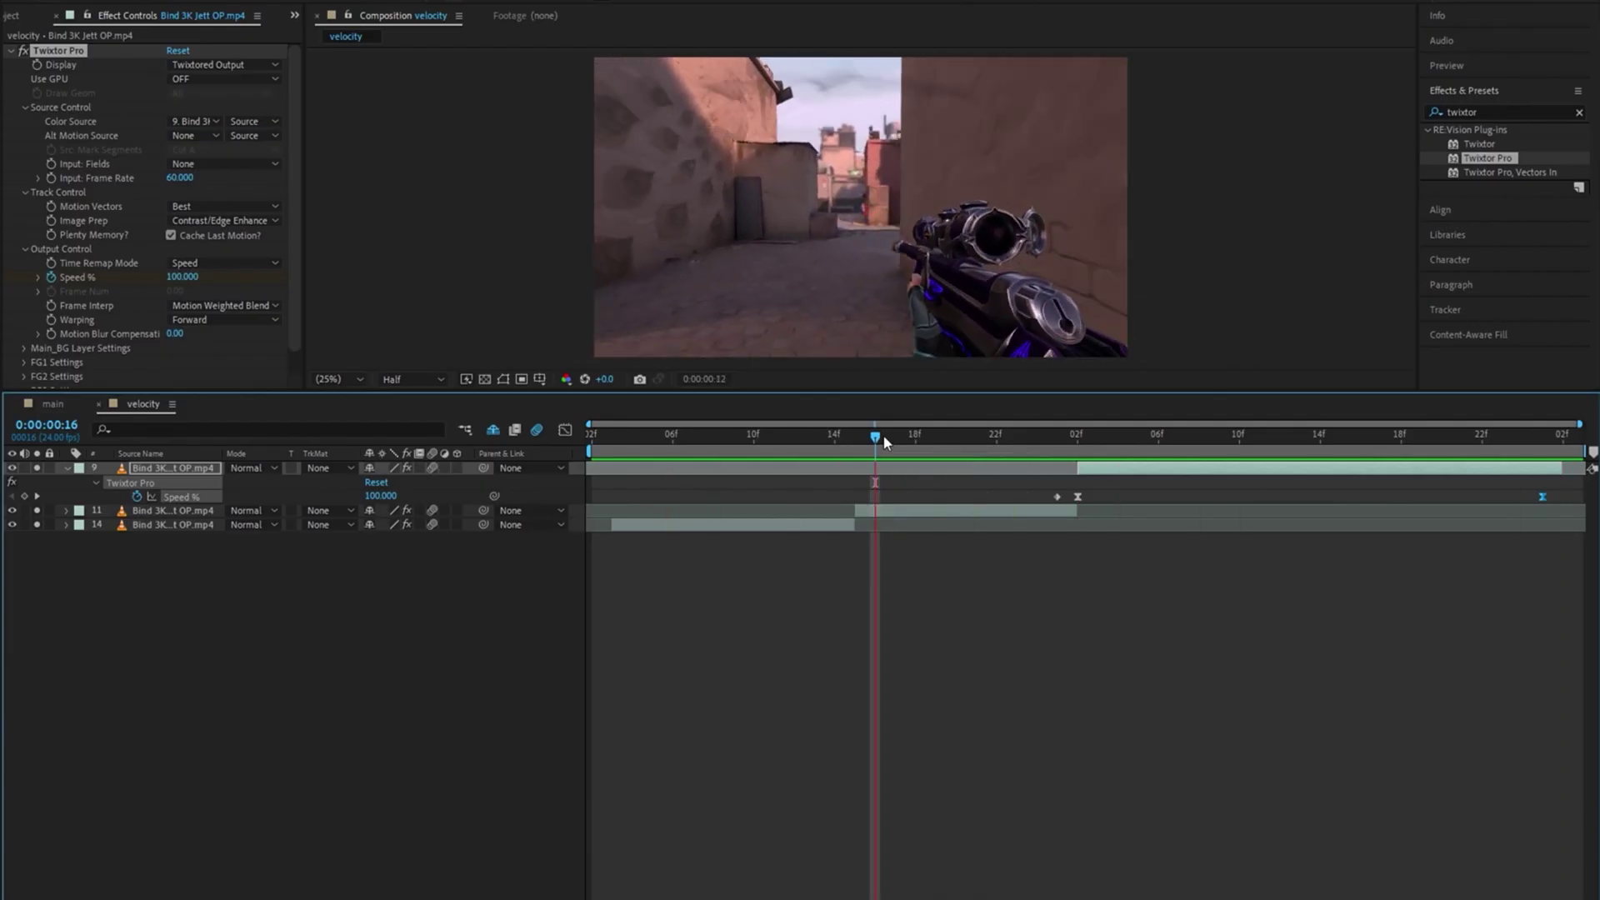
key("space")
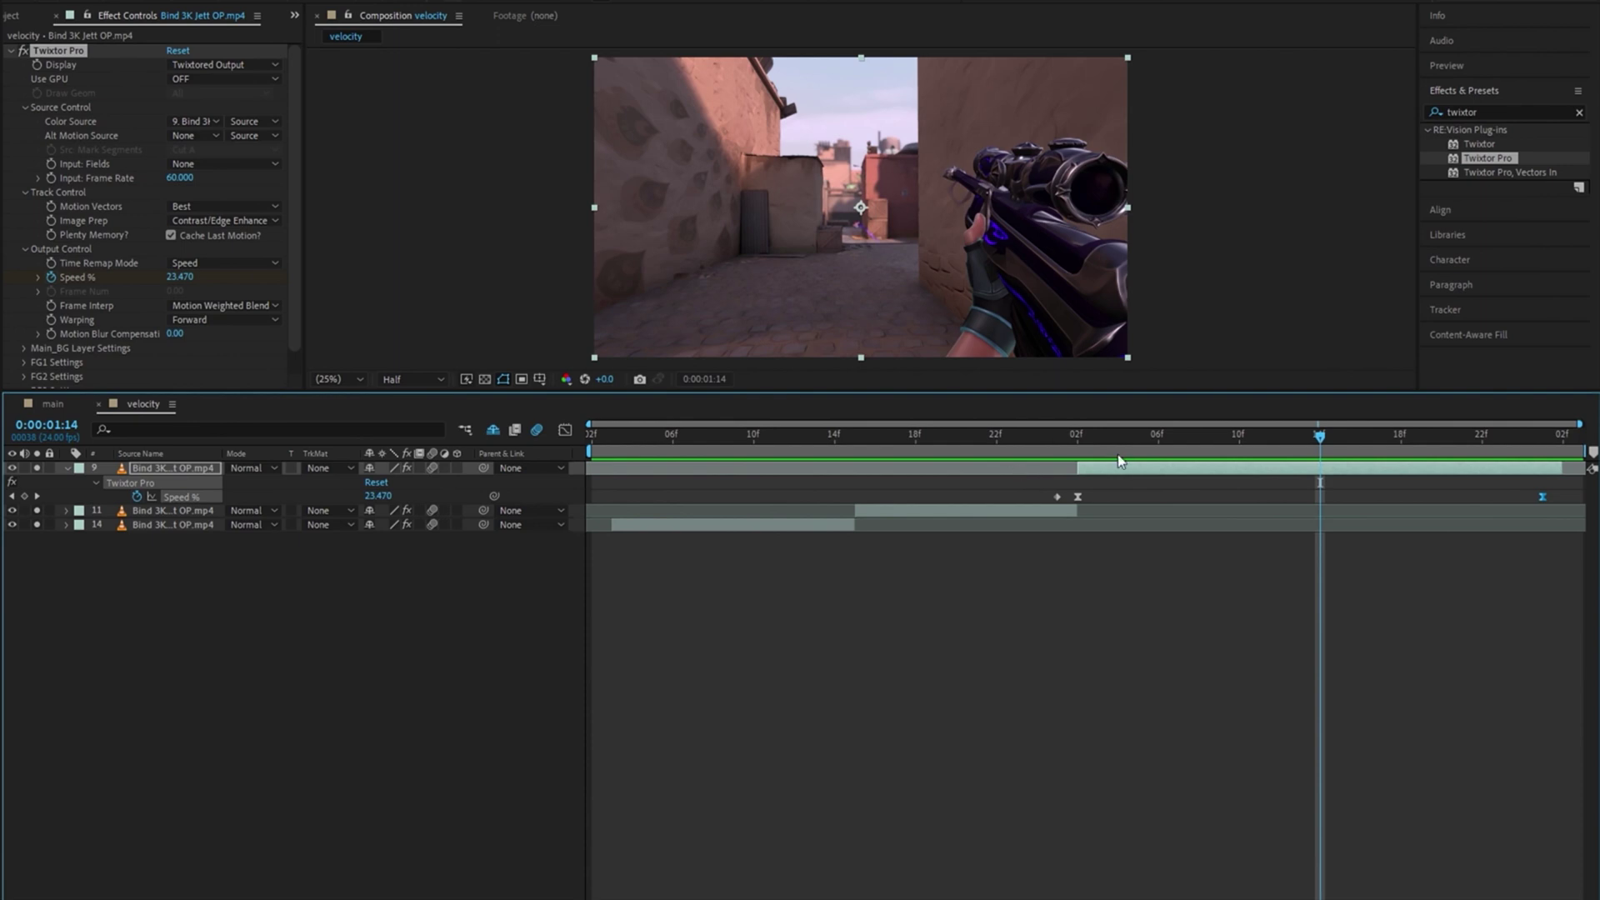
Step: Scrub through layer 9's clip and move the 20 Speed % keyframe earlier, to 0:00:01:13 near the clip's middle
left_click_drag(1097, 446, 1239, 450)
left_click_drag(1360, 465, 1321, 455)
left_click(1368, 569)
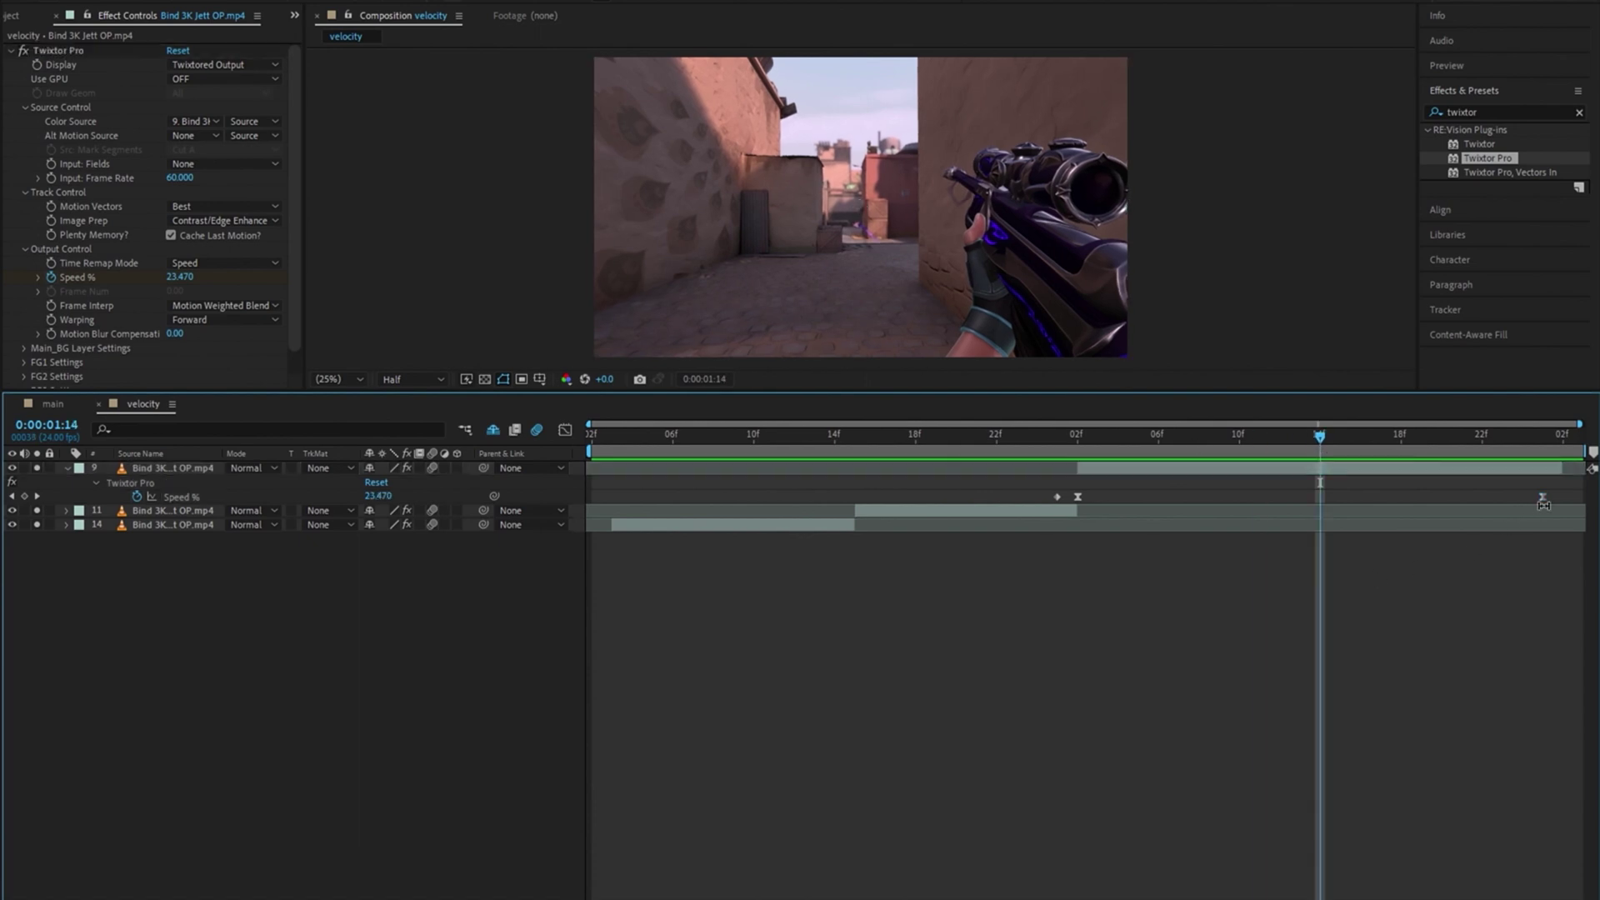
left_click(1543, 498)
left_click_drag(1544, 496, 1297, 530)
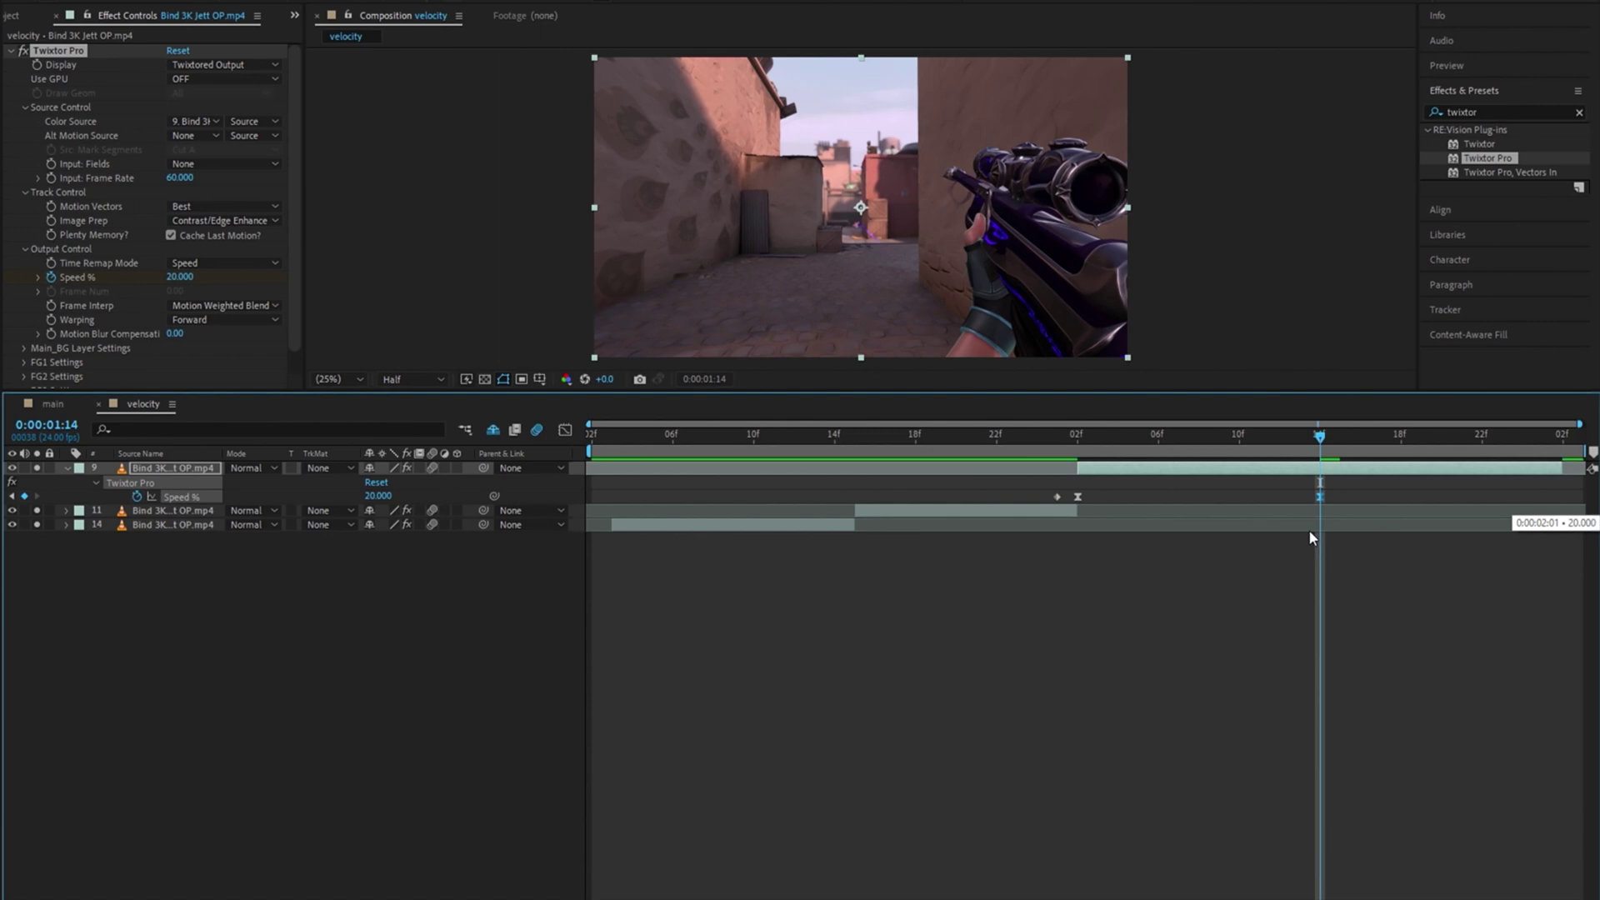
left_click(1319, 434)
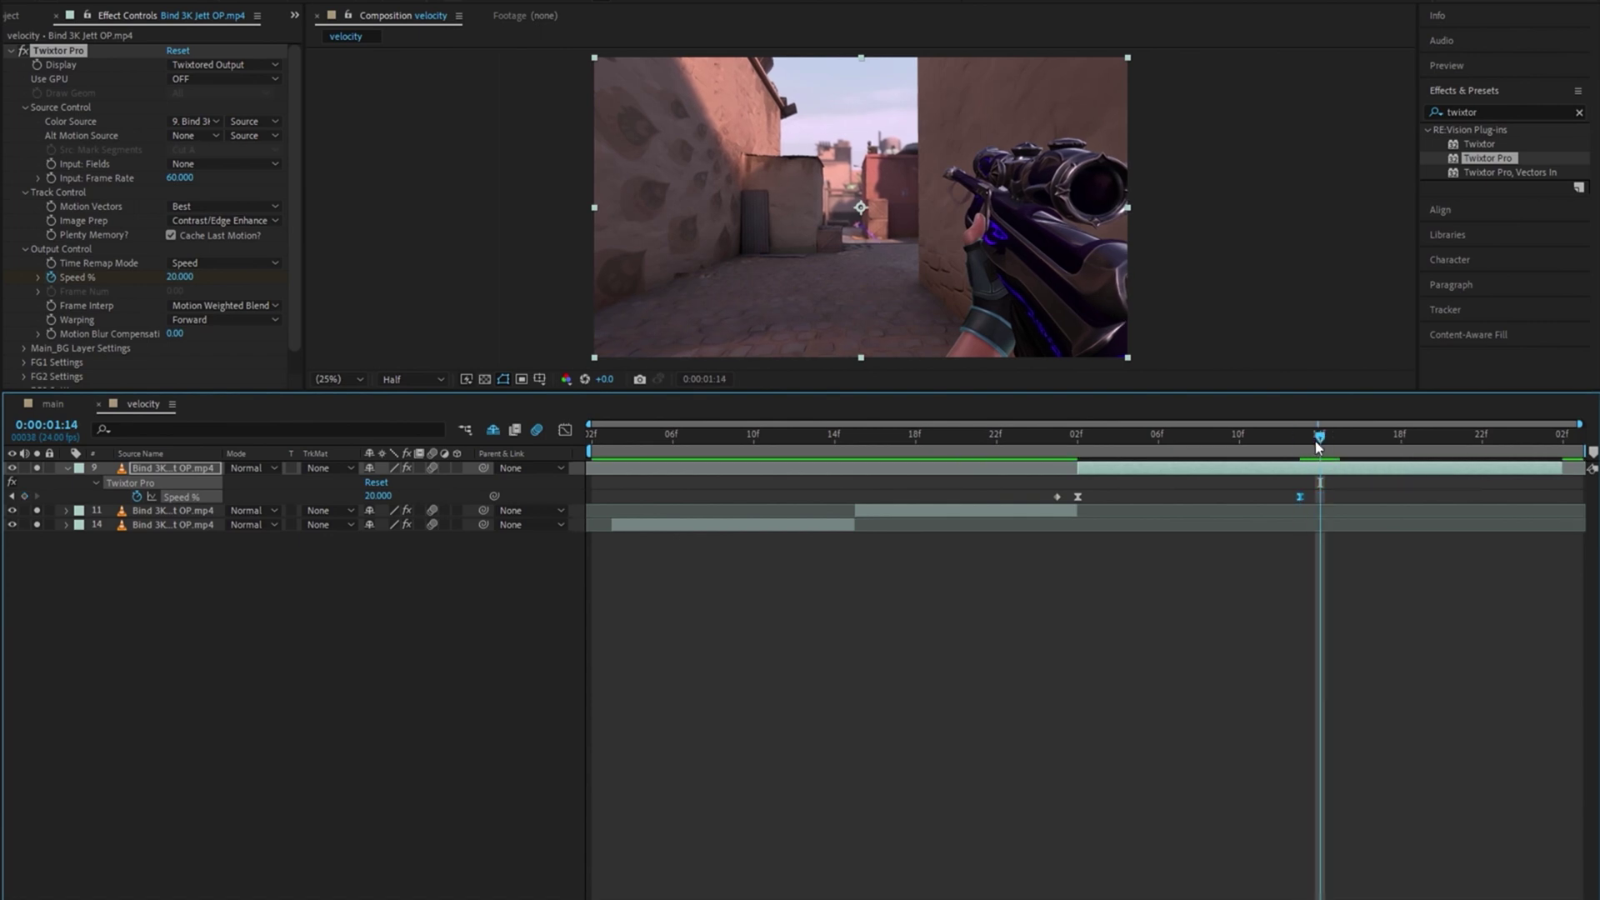
left_click_drag(1317, 447, 1308, 446)
Step: Keyframe Speed % at 200 on the last frame of layer 9's clip, at 0:00:02:01
key("o")
left_click(371, 497)
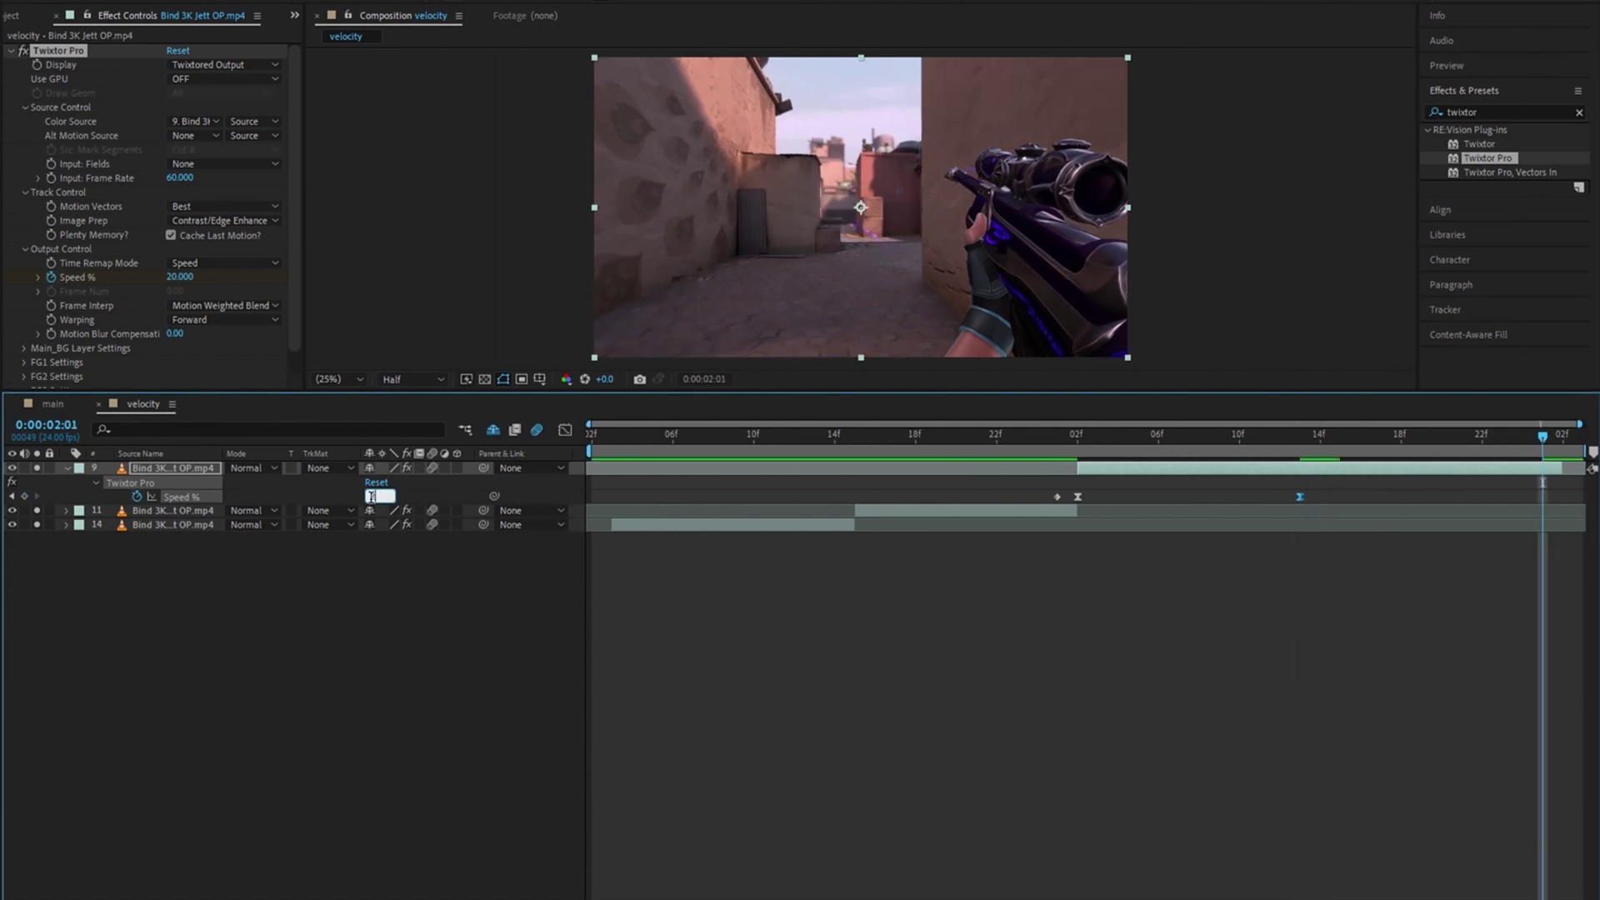
key("Return")
Step: Reshape the Speed % curve in the Graph Editor into a rounded U by lengthening the 20 keyframe's outgoing handle and steepening the final rise
key("shift+F3")
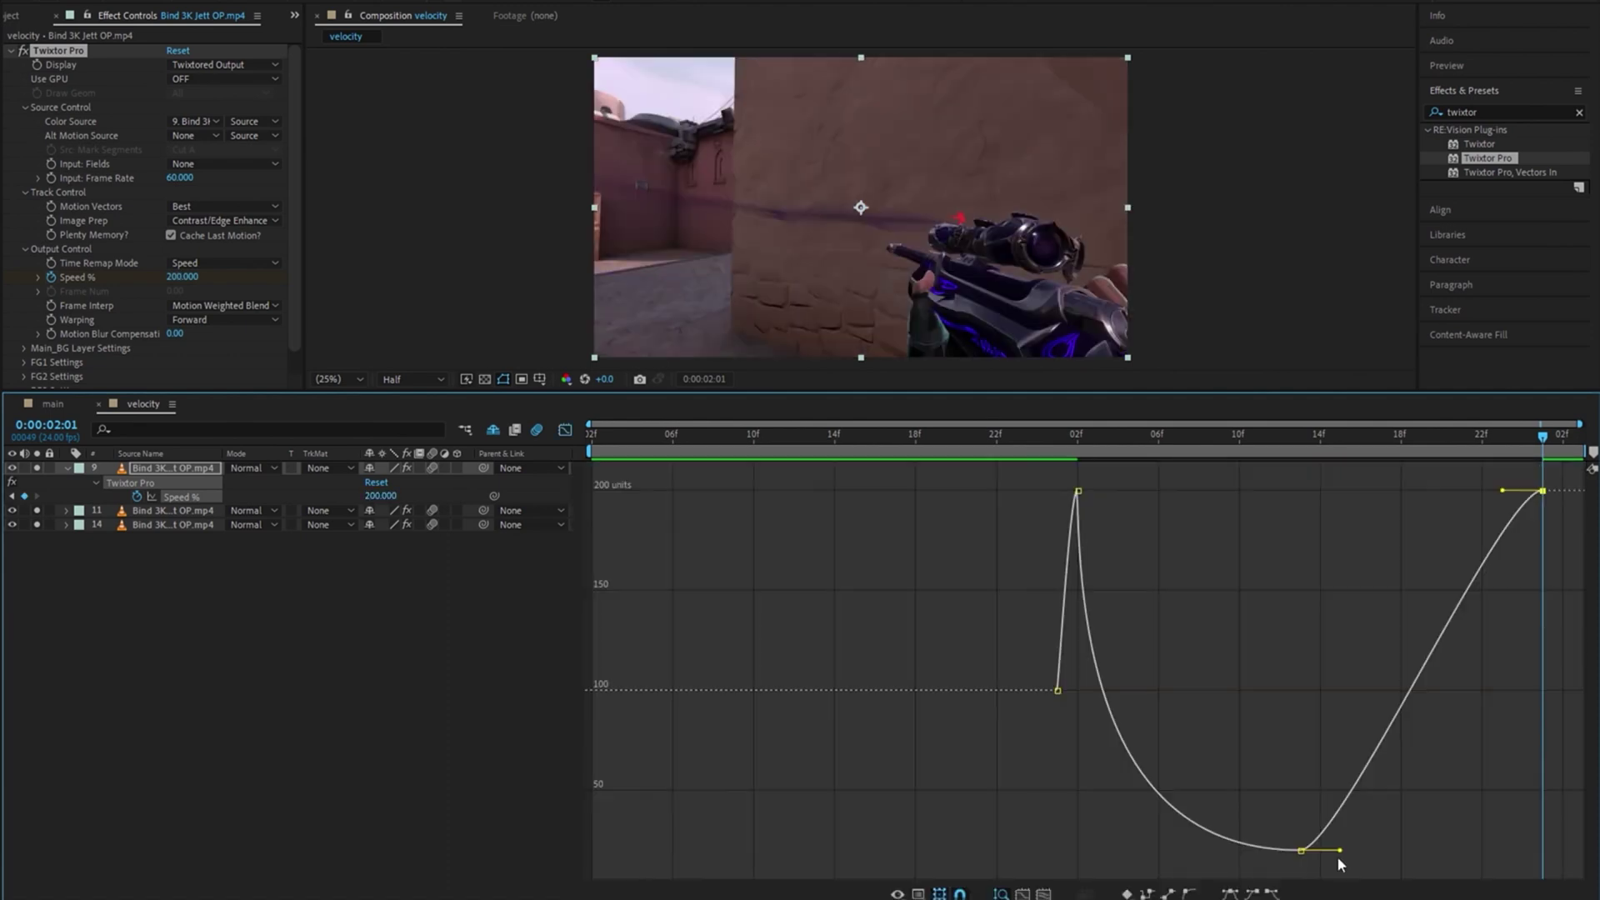
left_click_drag(1340, 851, 1430, 851)
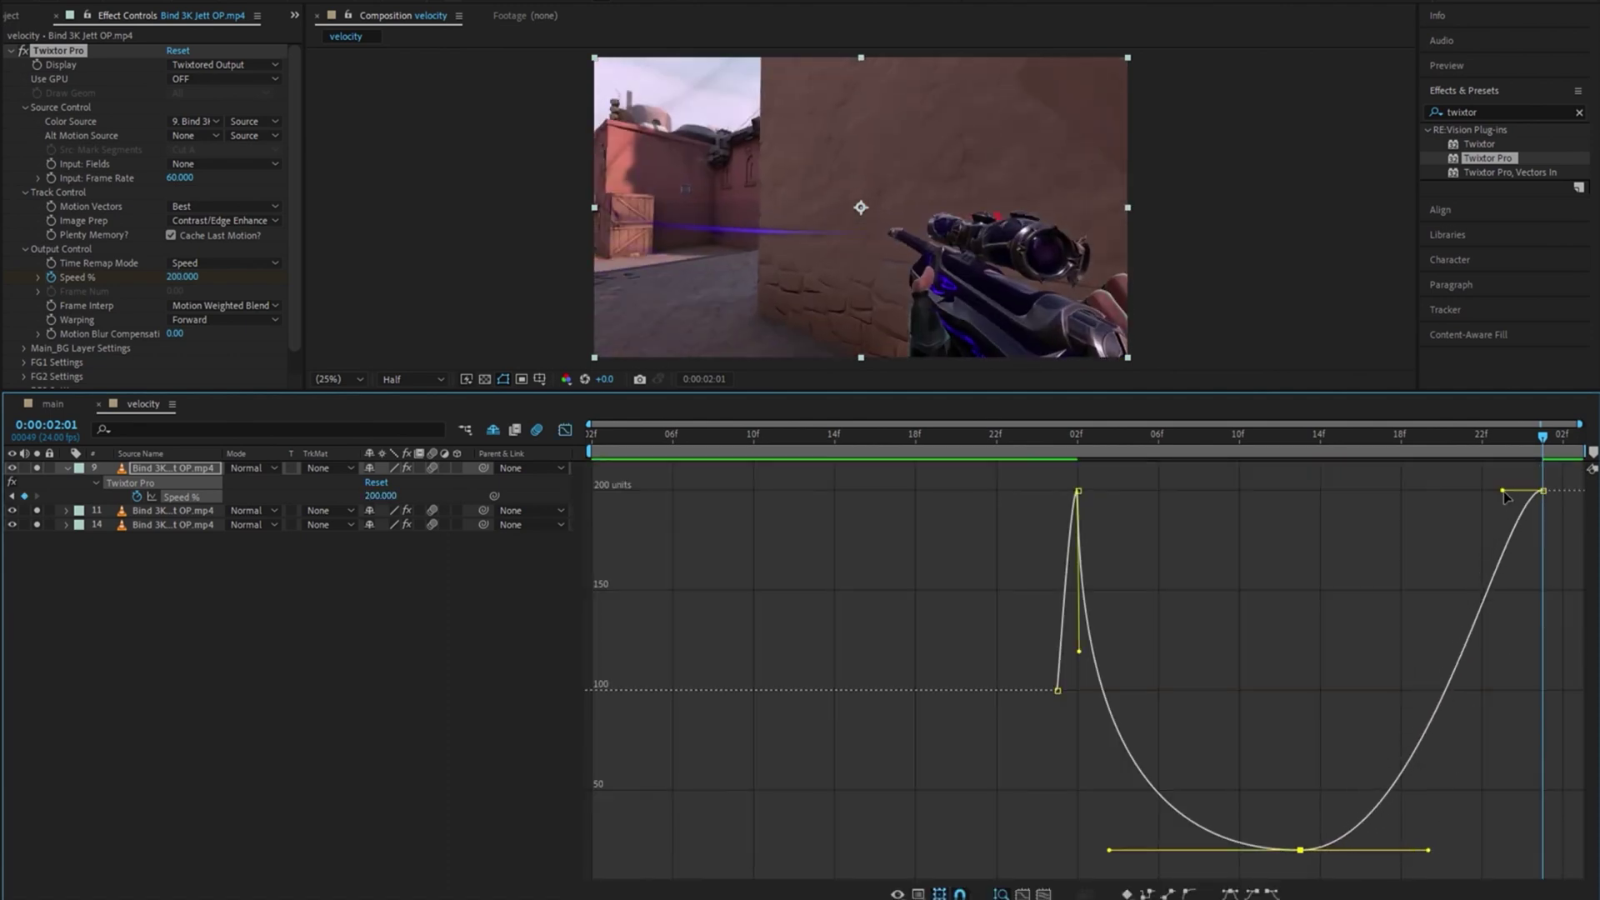
left_click_drag(1505, 493, 1533, 491)
left_click(1357, 597)
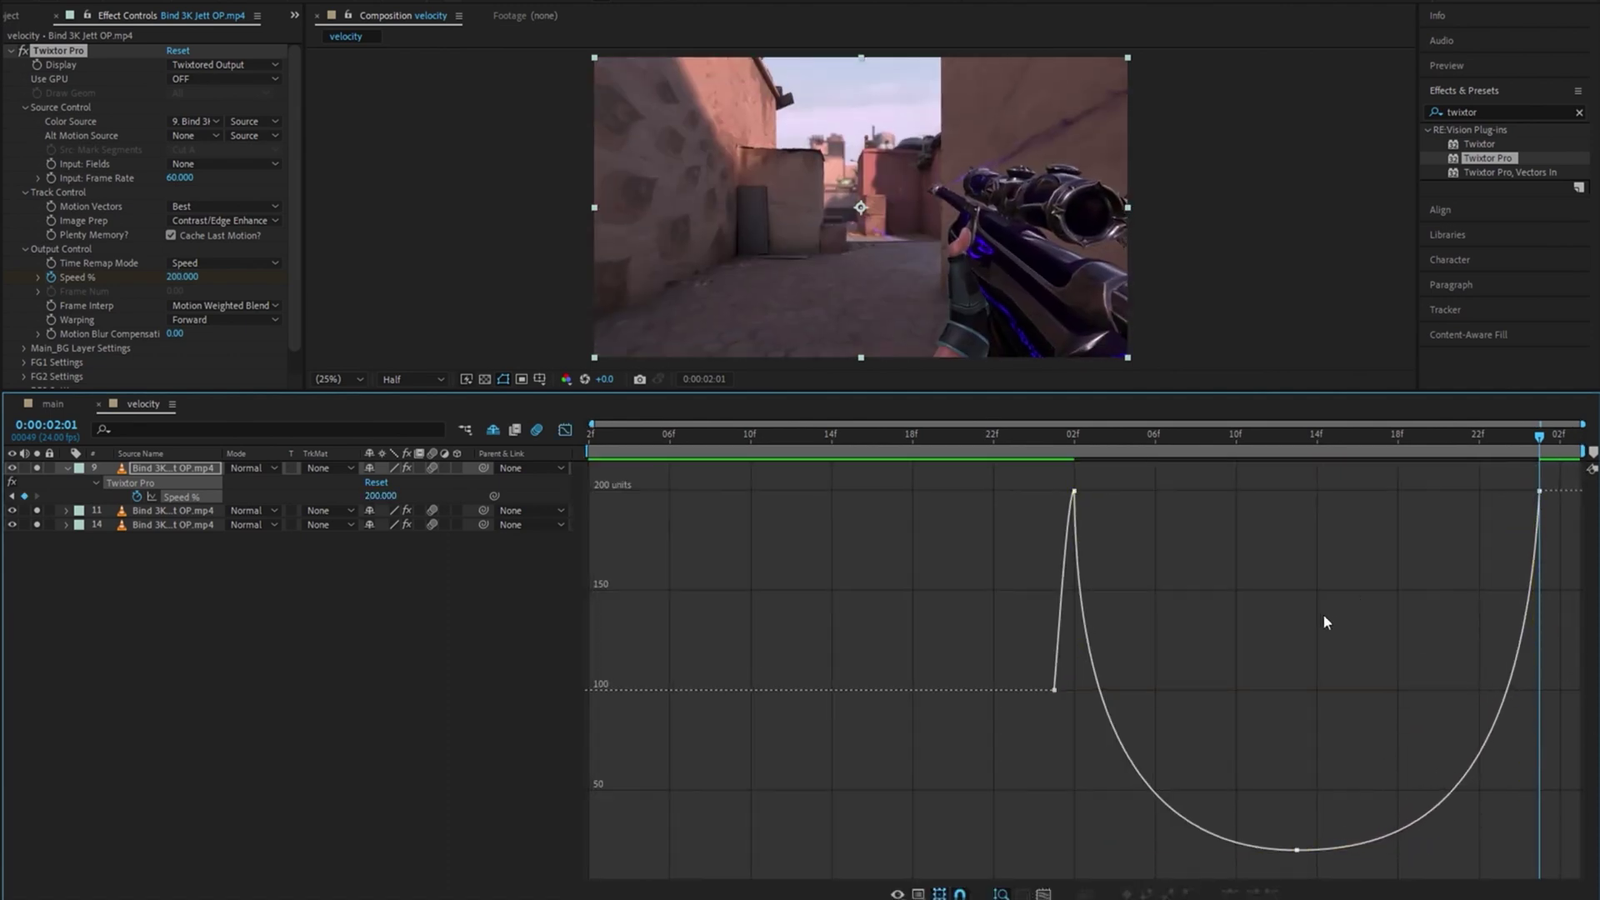
Step: Try a boxier Speed % curve with steeper sides and a flatter bottom, and preview the result
left_click_drag(1241, 720, 1526, 850)
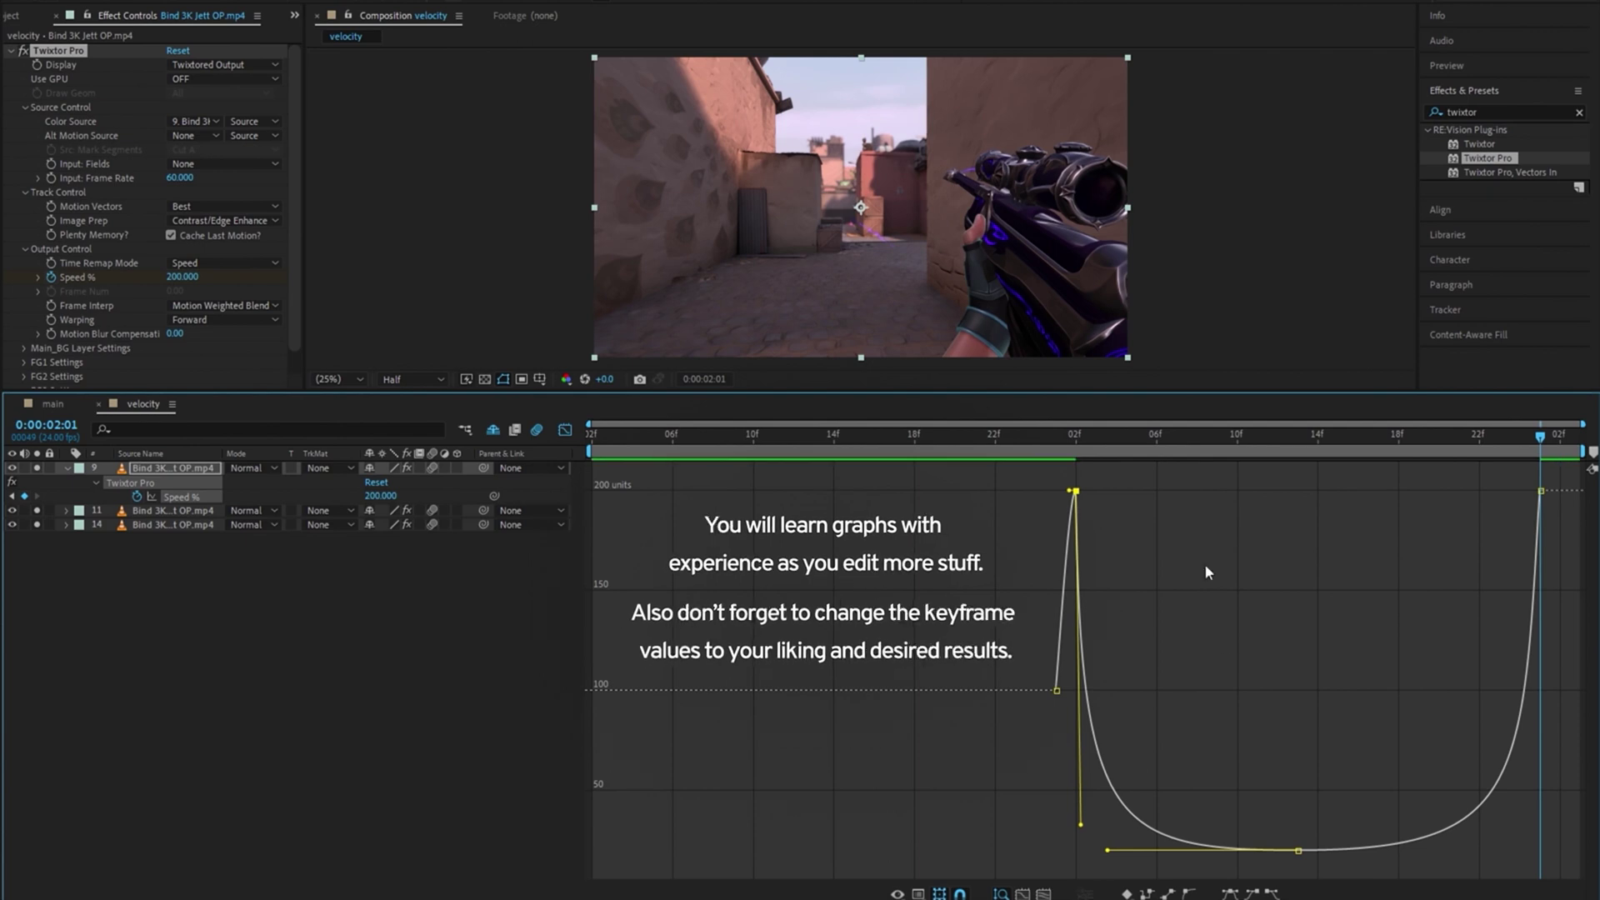
key("shift+F3")
left_click(875, 435)
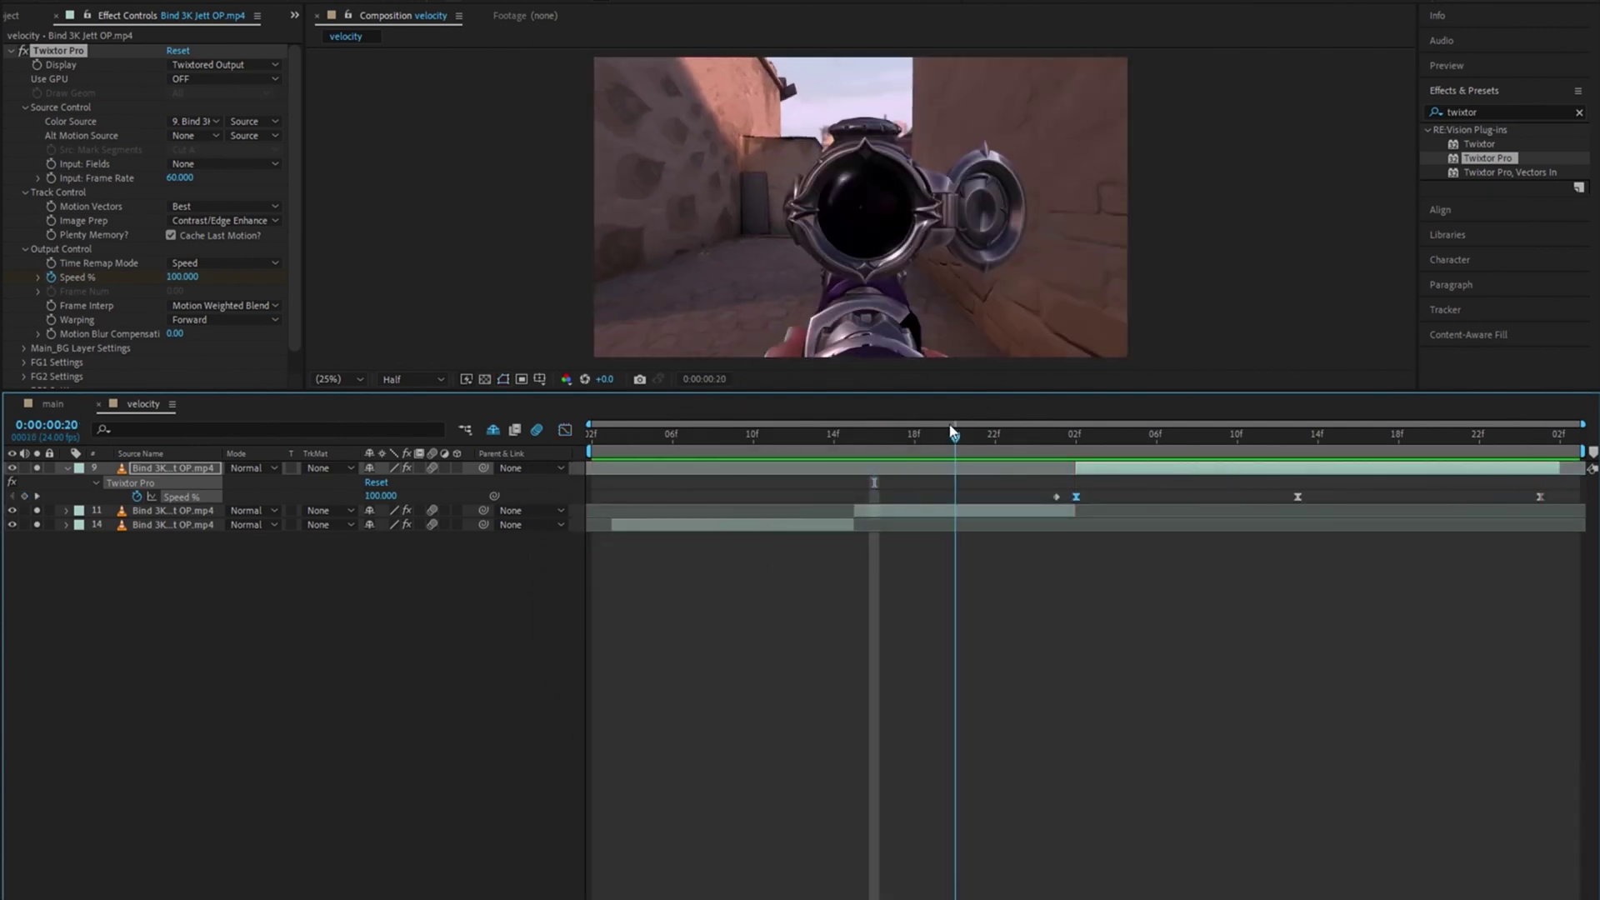
key("space")
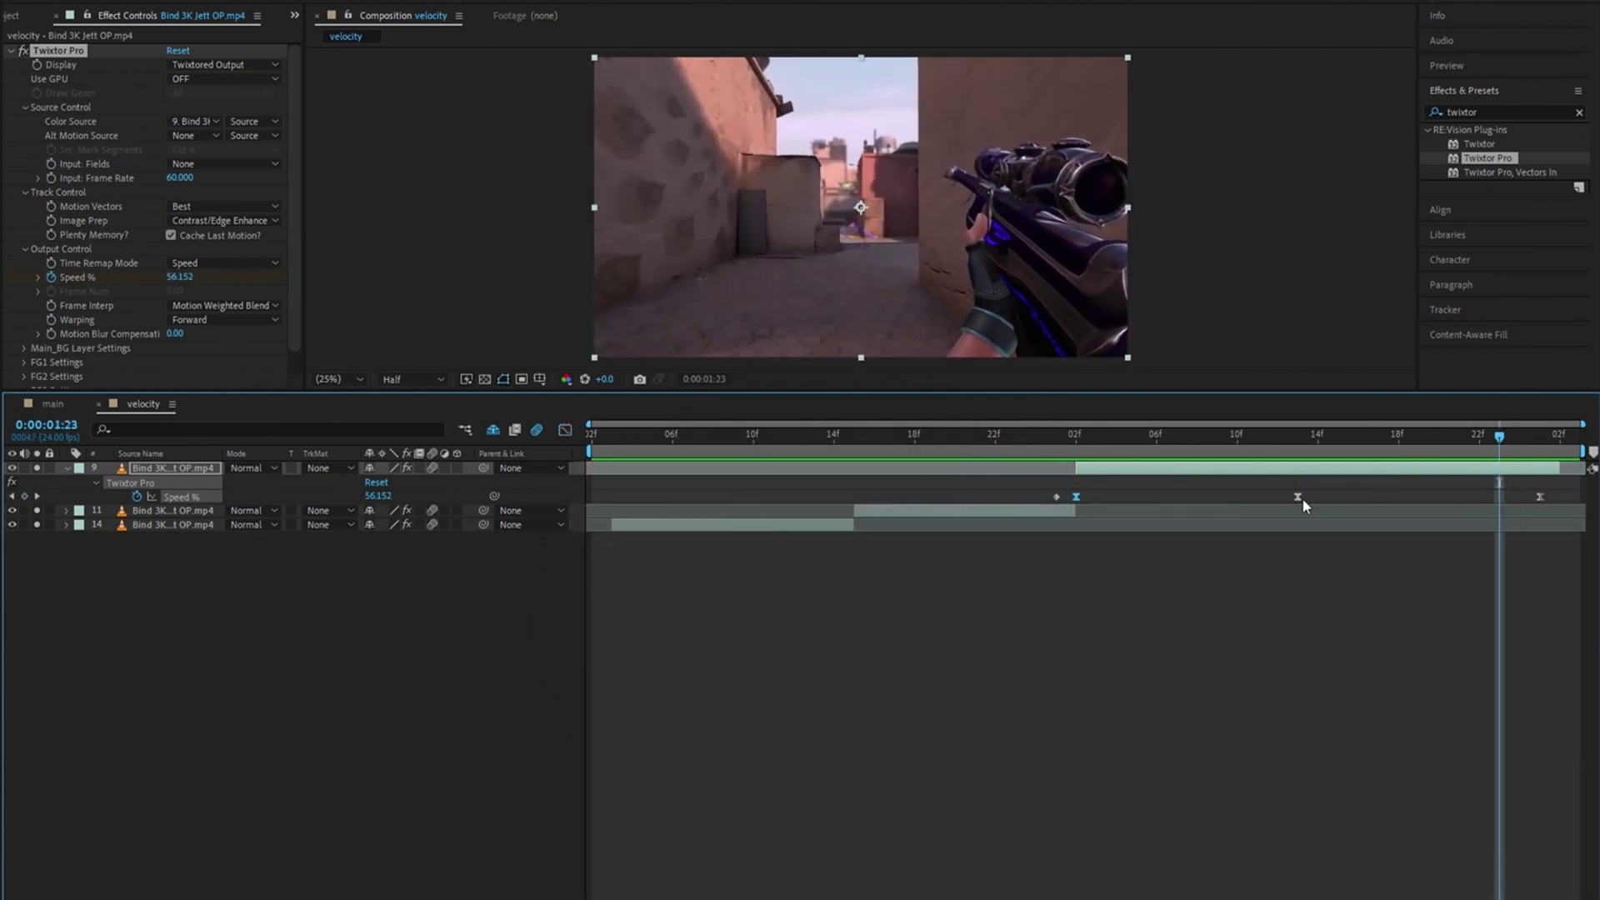
Step: Soften both sides of layer 9's Speed % curve into a rounded, even U in the Graph Editor, and return to the keyframe view
left_click(1302, 498)
key("shift+F3")
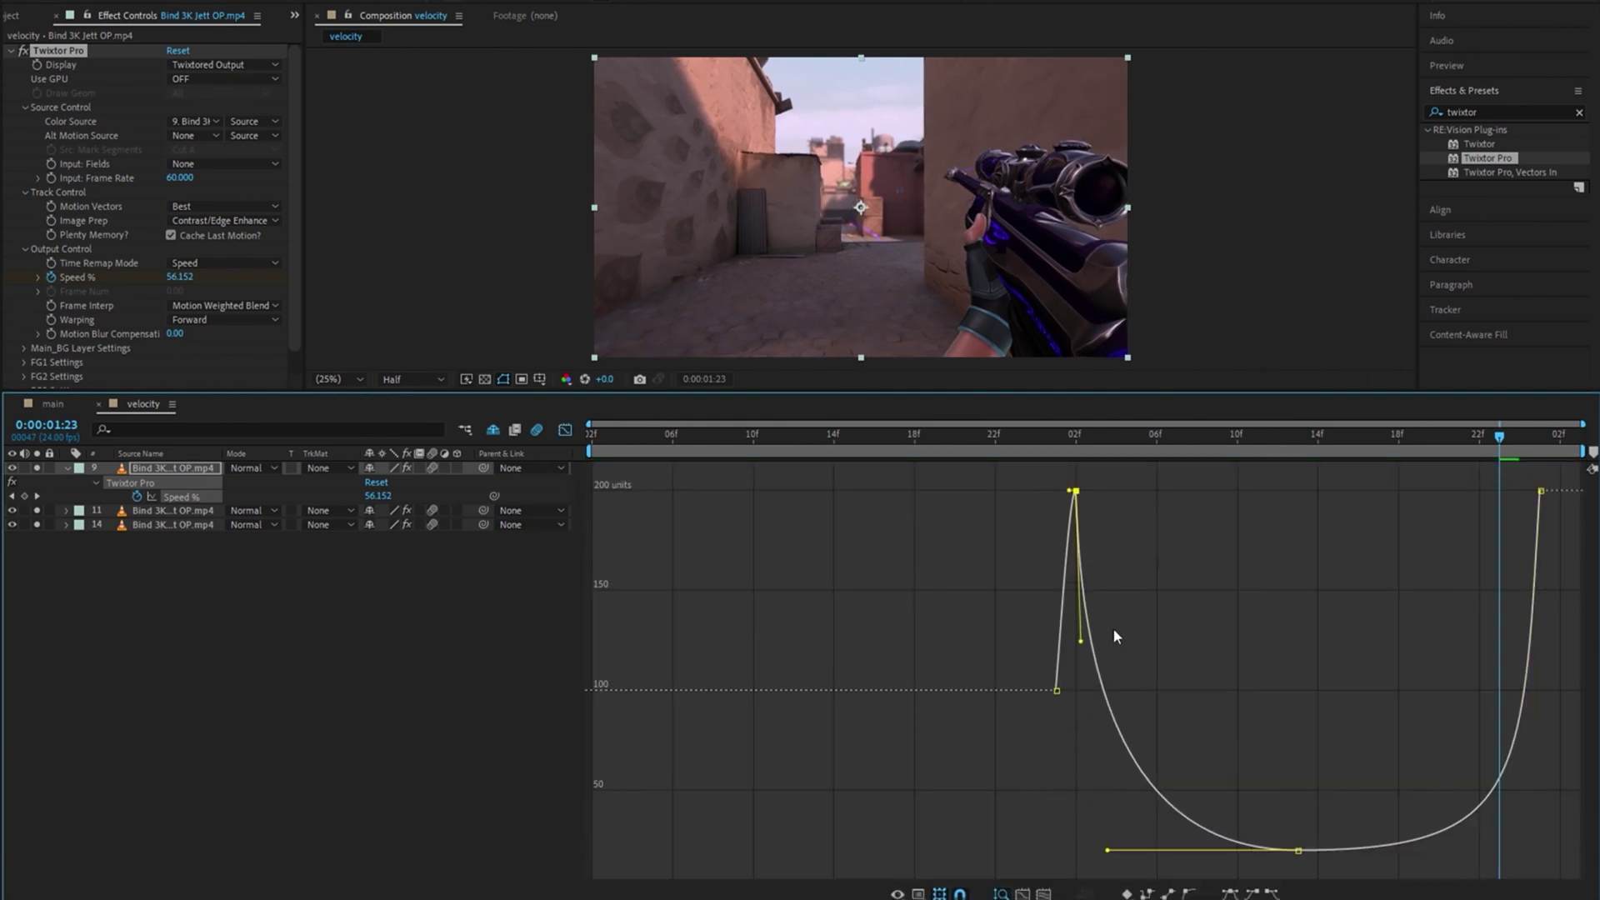
left_click_drag(1376, 732, 1565, 500)
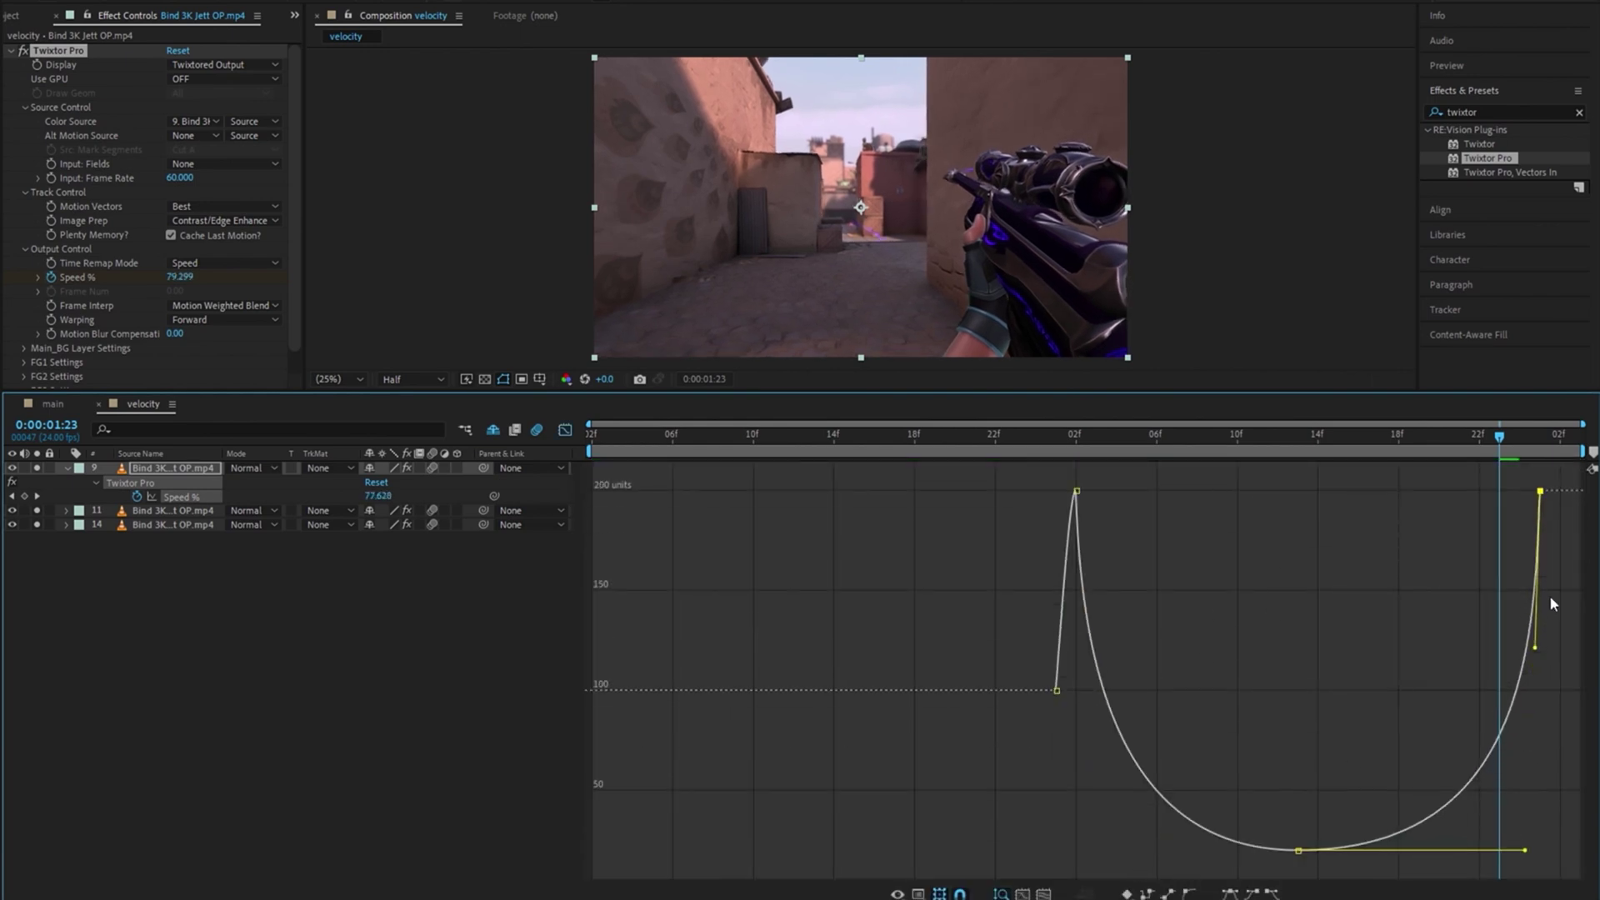
key("shift+F3")
left_click(896, 437)
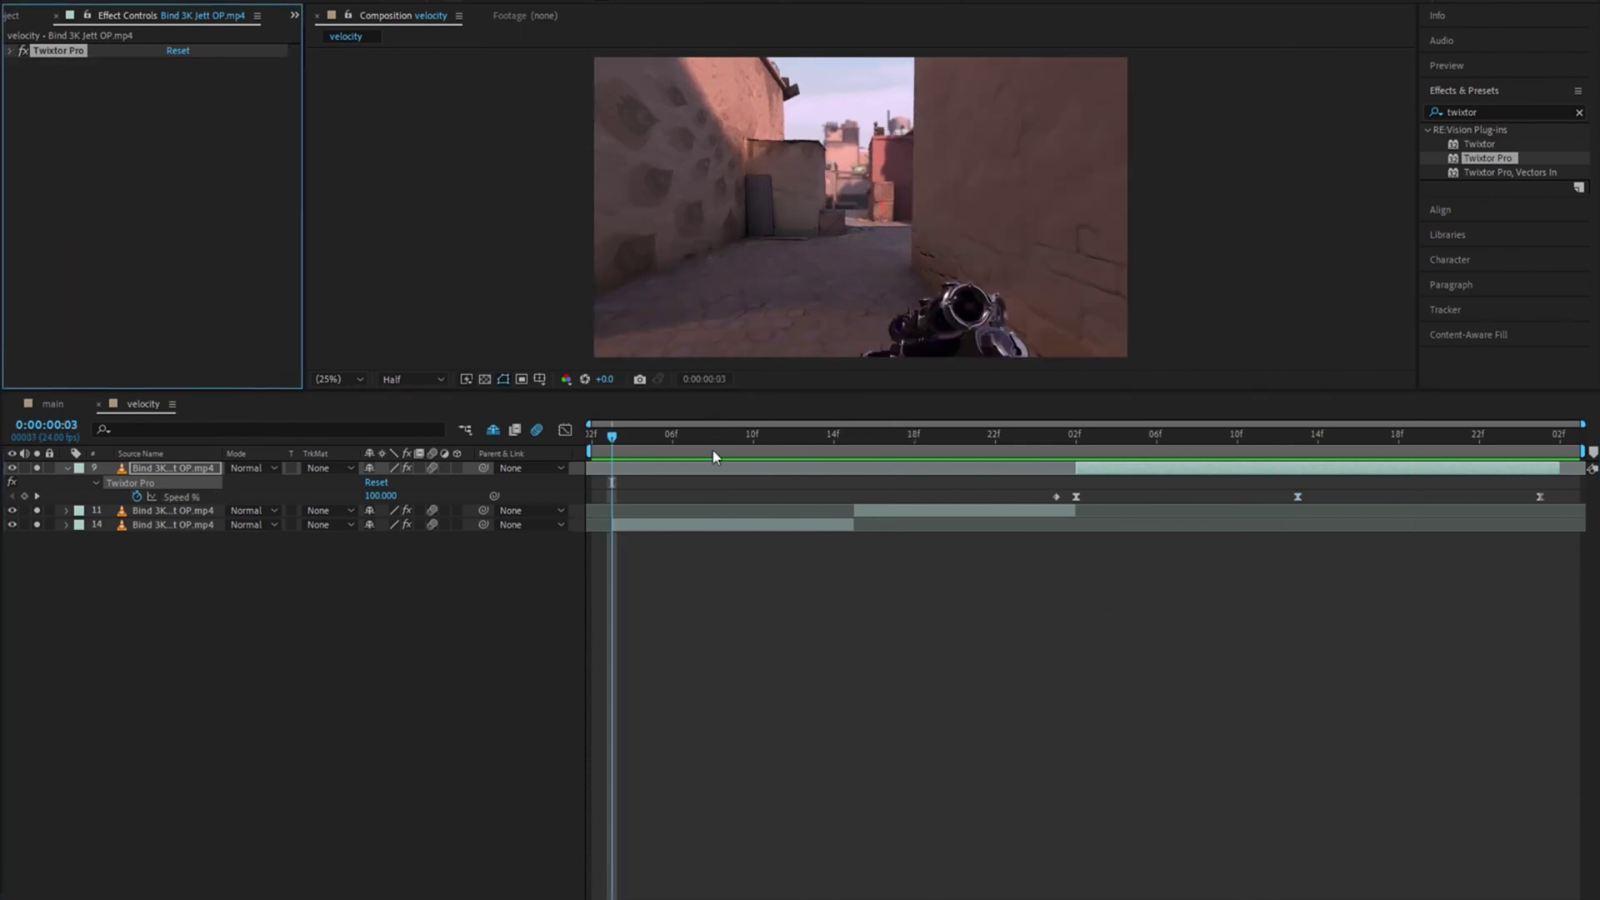
Step: Copy layer 9's Twixtor Pro effect onto layer 14 at 0:00:00:03, and set its Color Source to 14. Bind 3K Jett OP.mp4
left_click(705, 525)
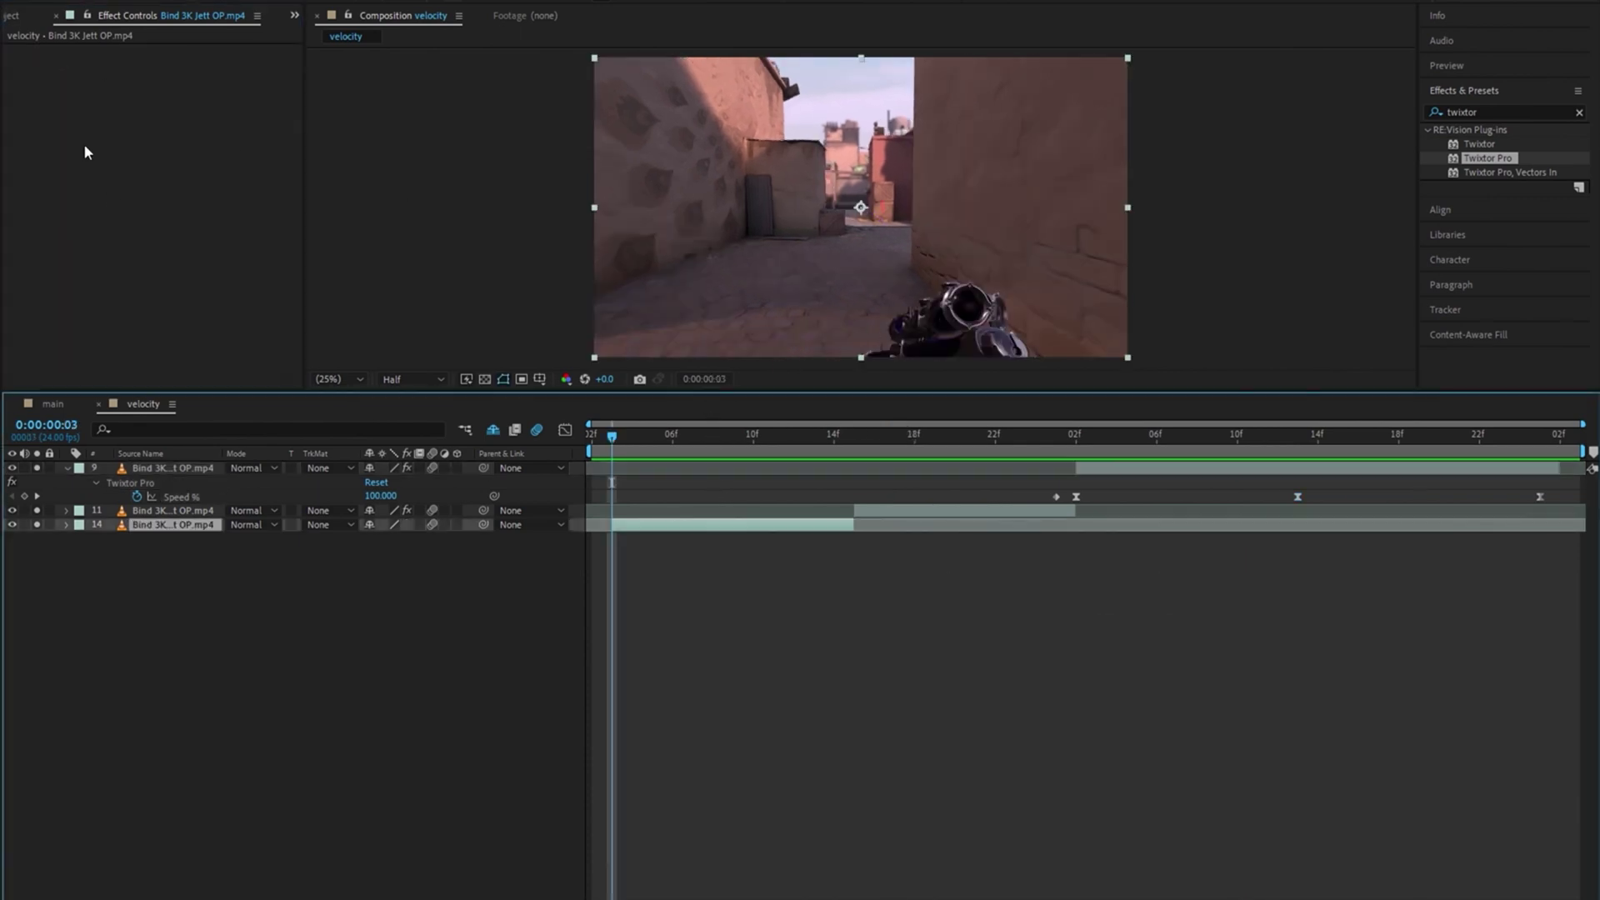
key("ctrl+v")
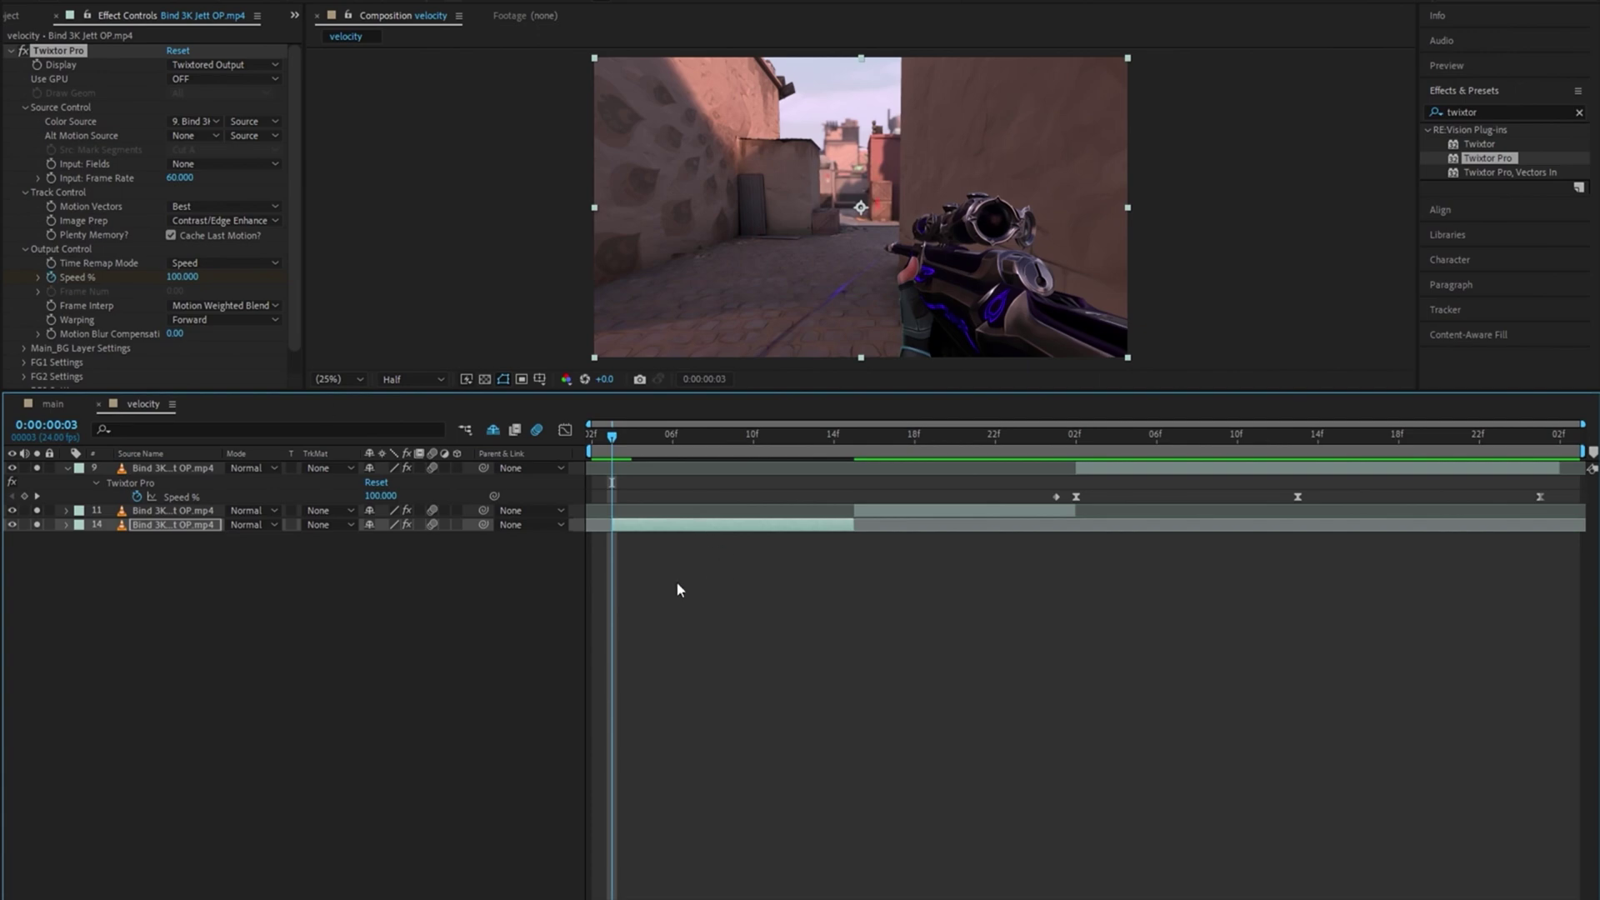
key("u")
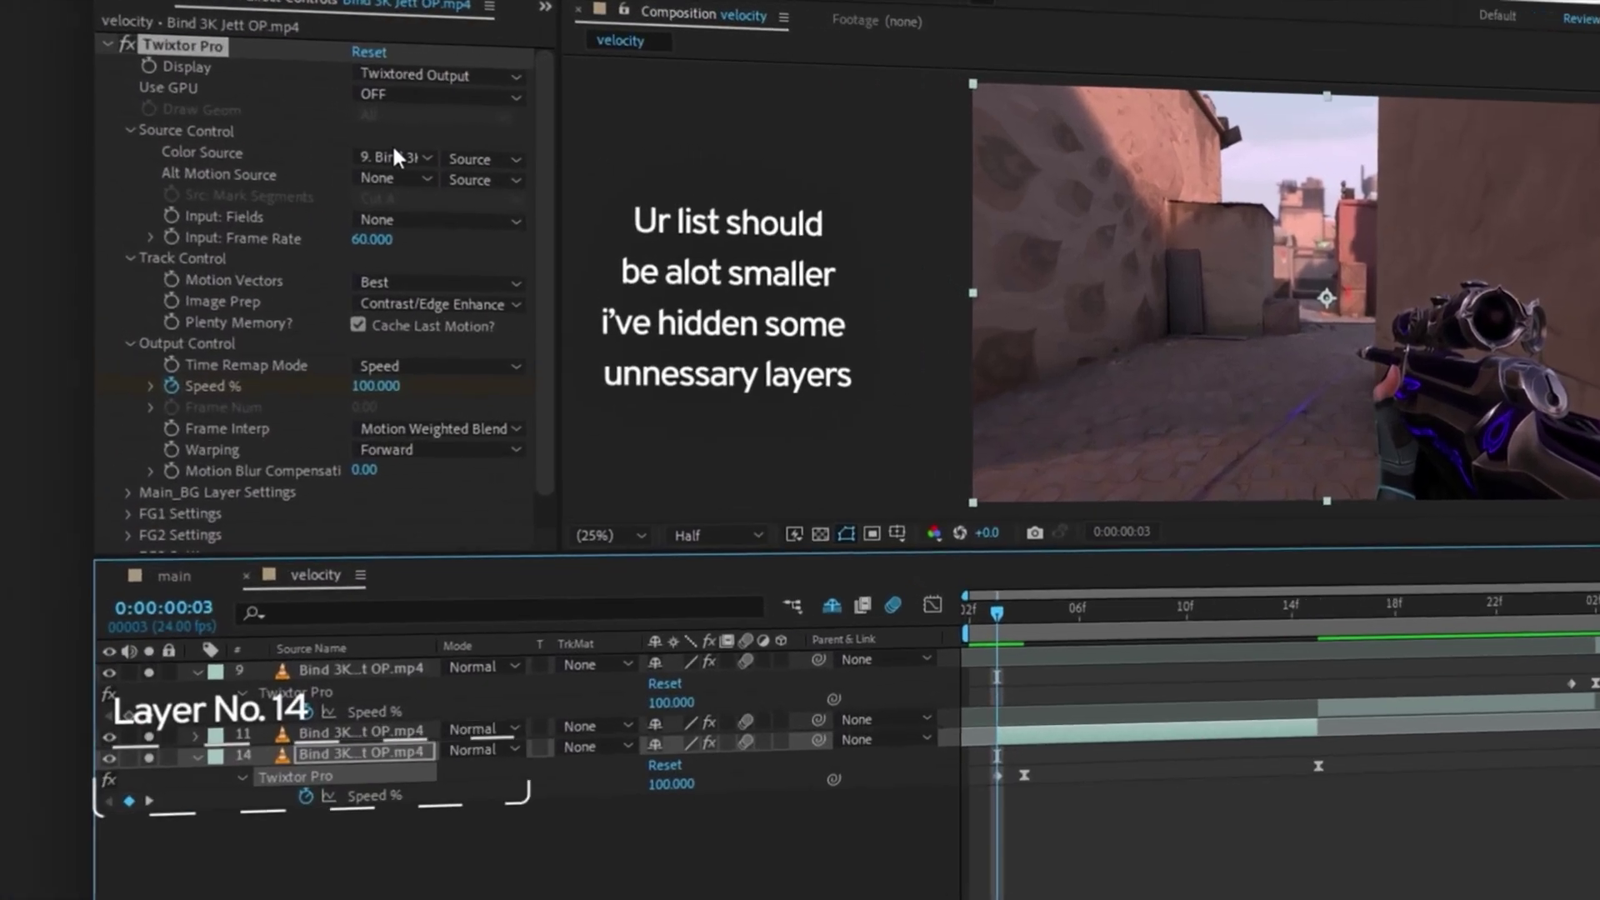
left_click(198, 122)
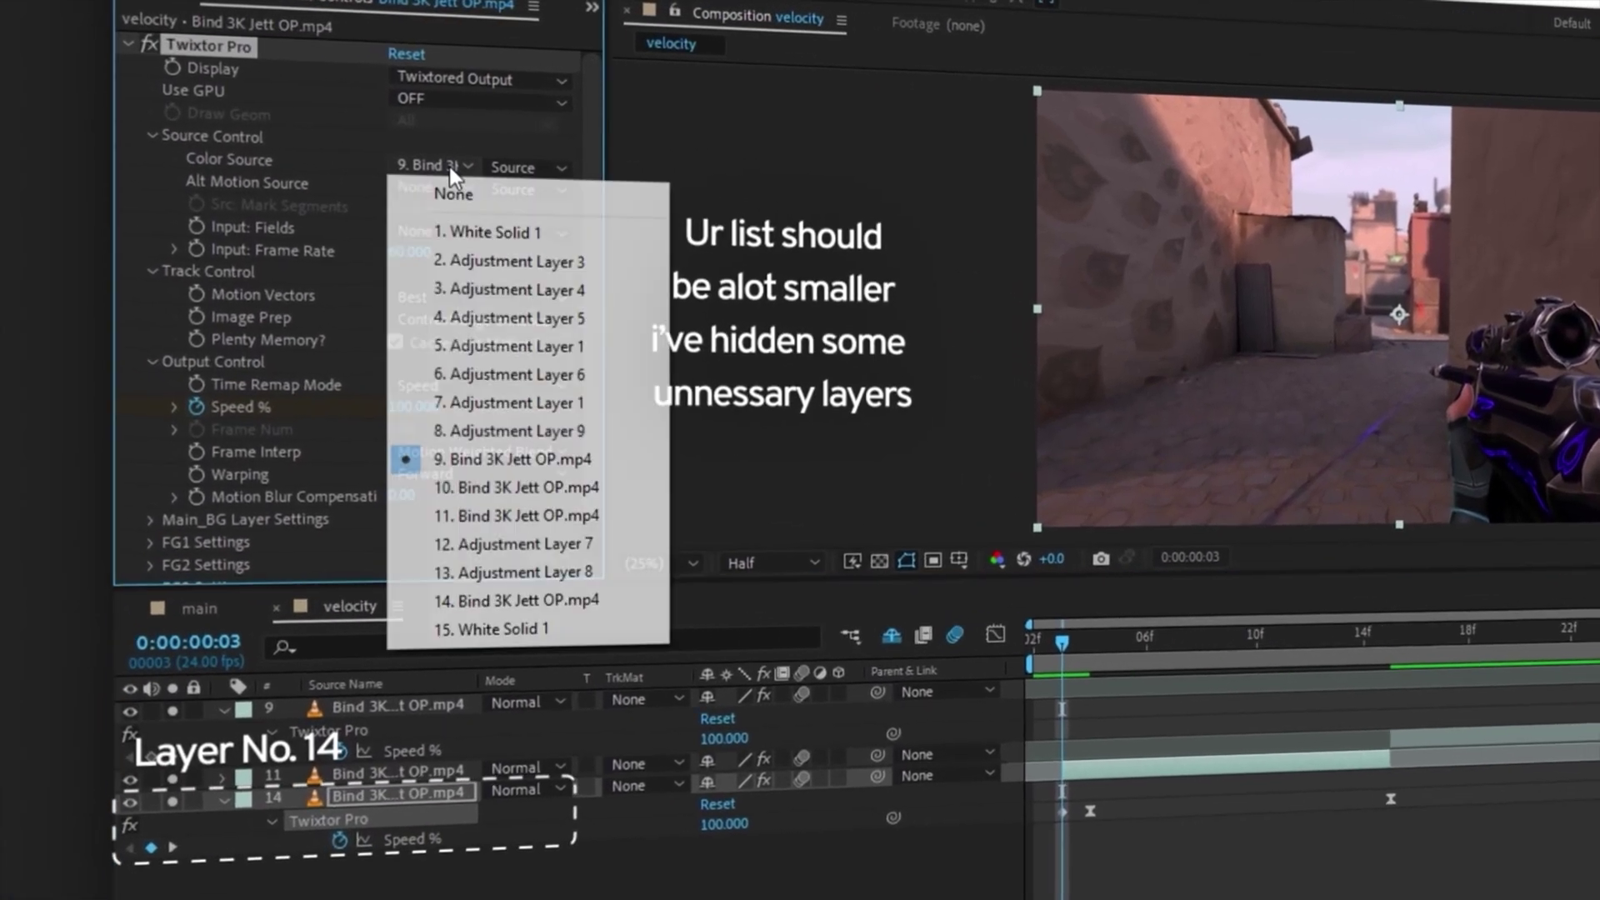
left_click(516, 600)
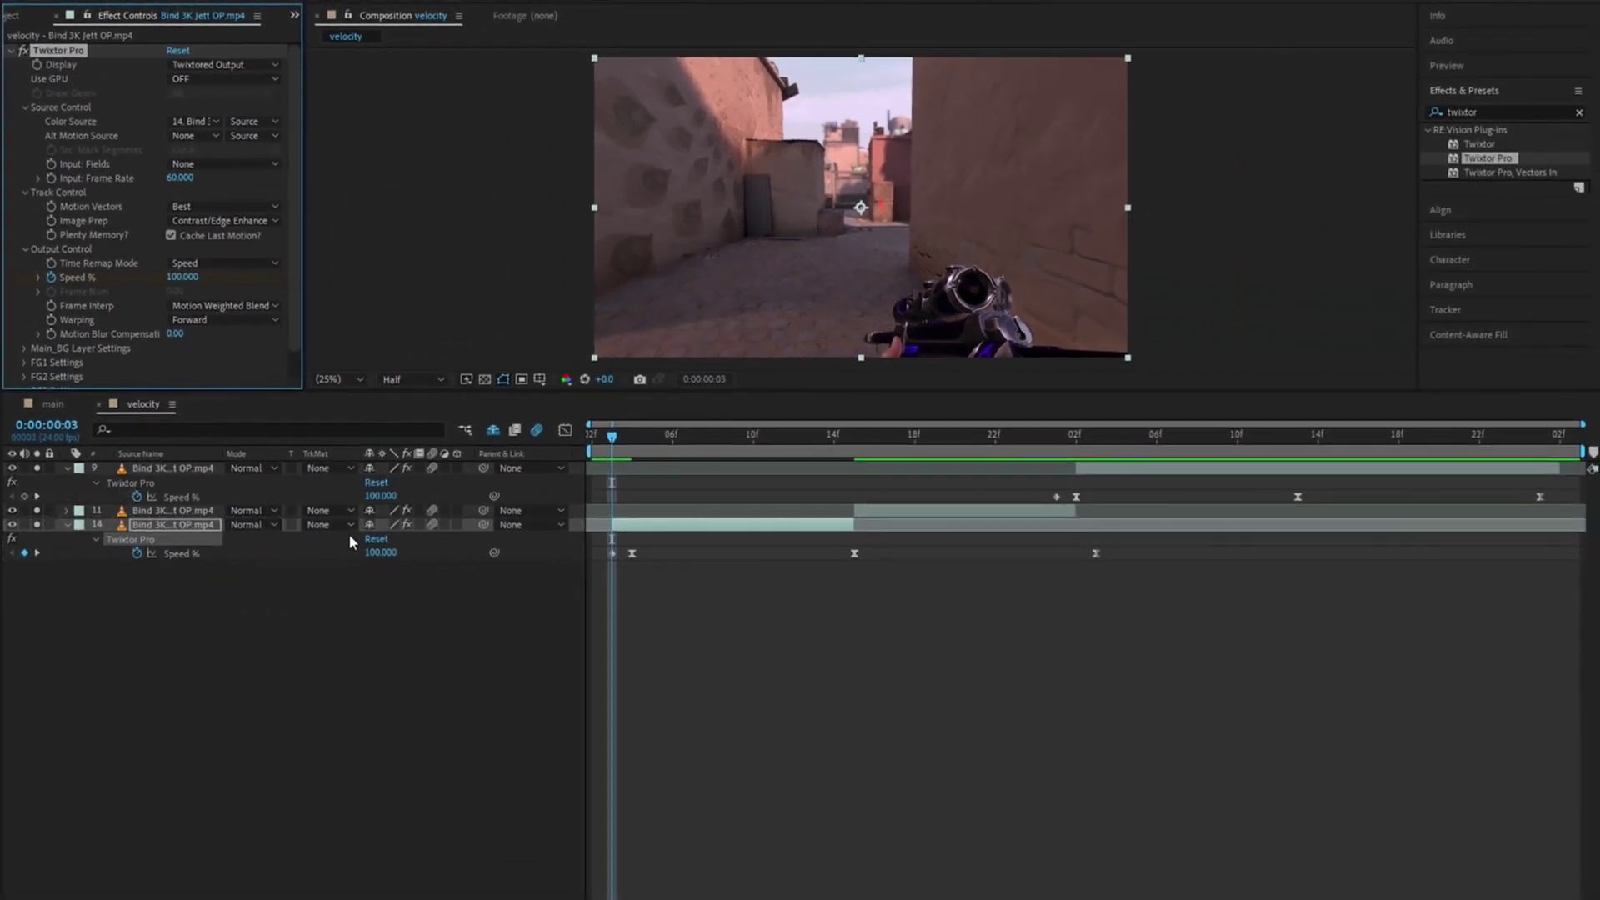
Step: Shift layer 14's Speed % keyframes one frame earlier, and compress the last three so they run from 0:00:00:03 to 0:00:00:14
left_click_drag(1140, 540, 613, 573)
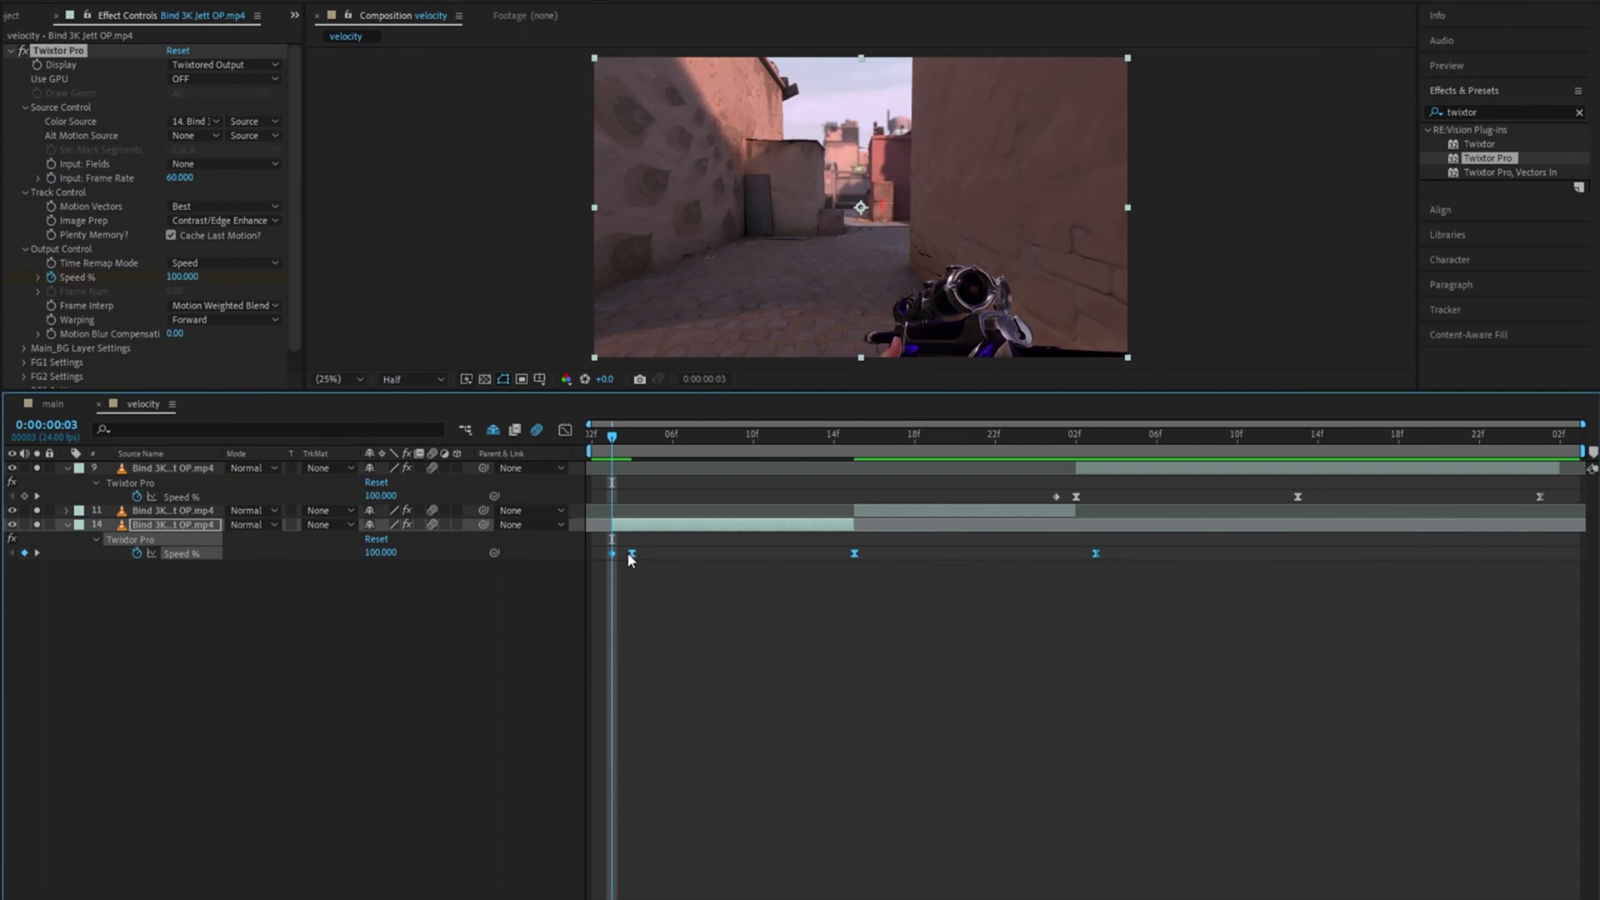
left_click_drag(632, 553, 612, 553)
left_click(603, 538)
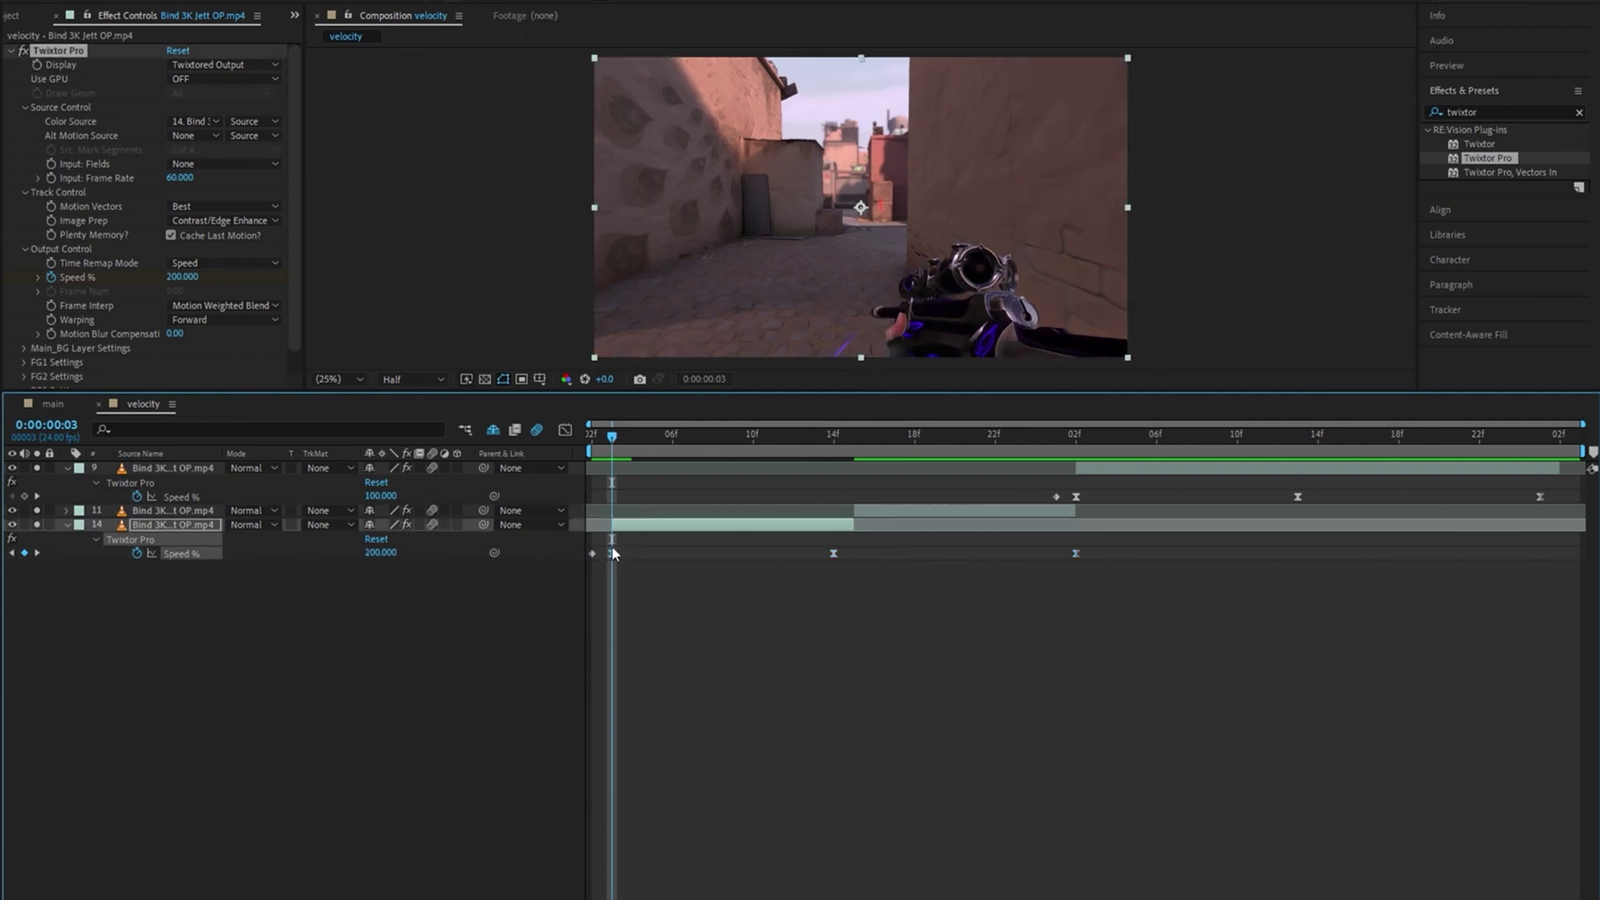
left_click_drag(1083, 545, 609, 563)
key("k")
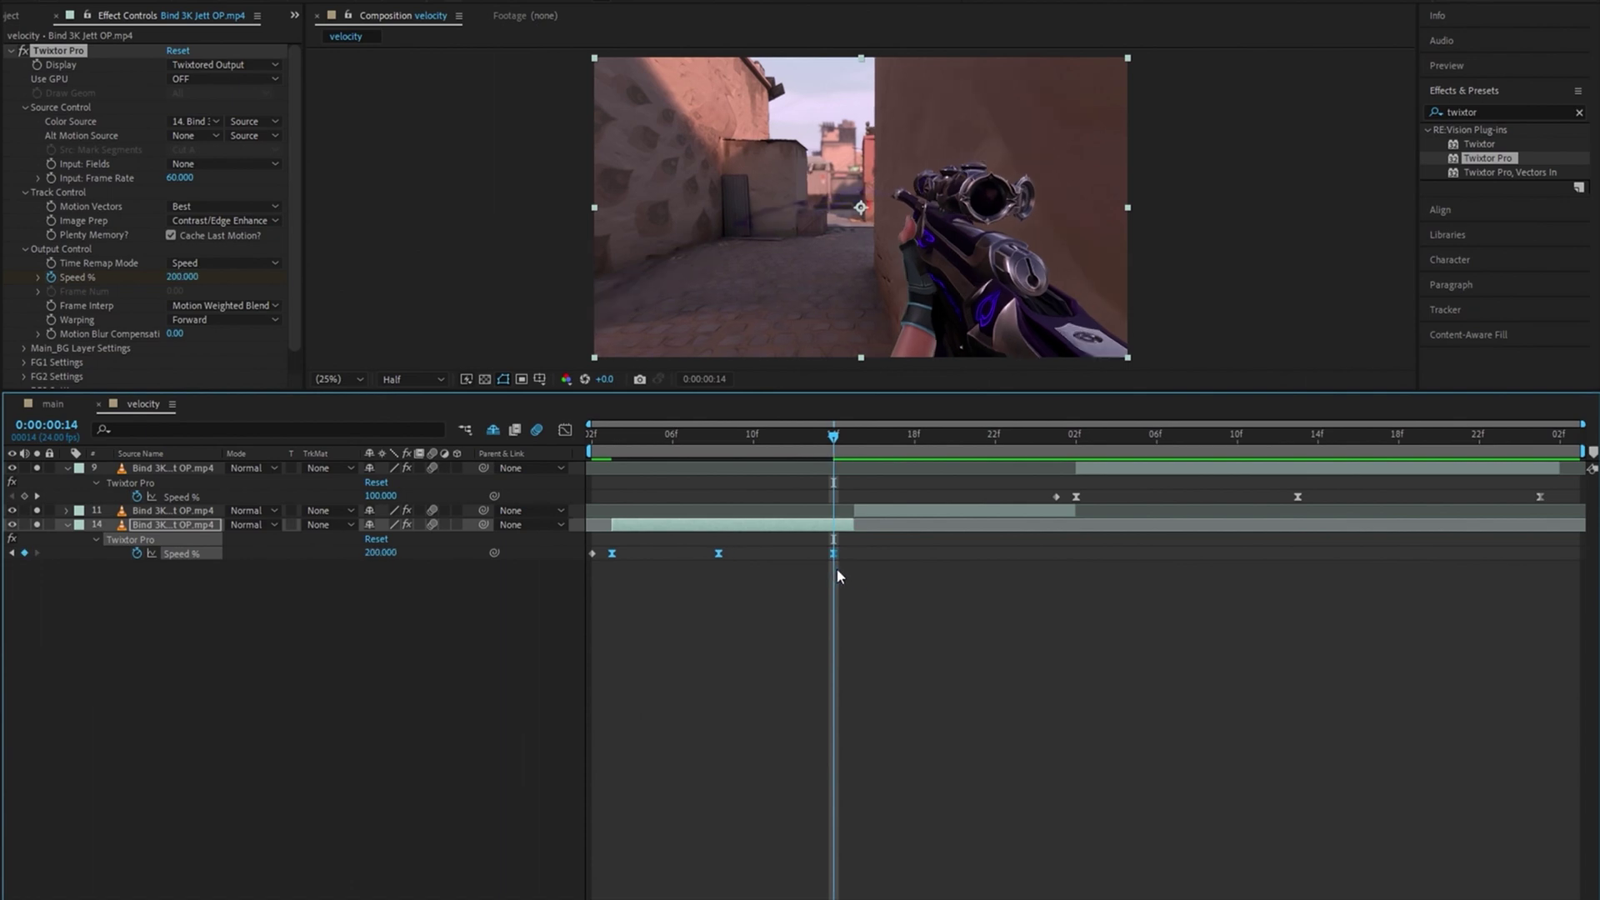
Step: Inspect layer 14's compressed Speed % curve in the Graph Editor, and play the sequence from 0:00:00:02
key("shift+F3")
left_click(888, 650)
left_click_drag(643, 536, 580, 472)
key("shift+F3")
key("shift+F3")
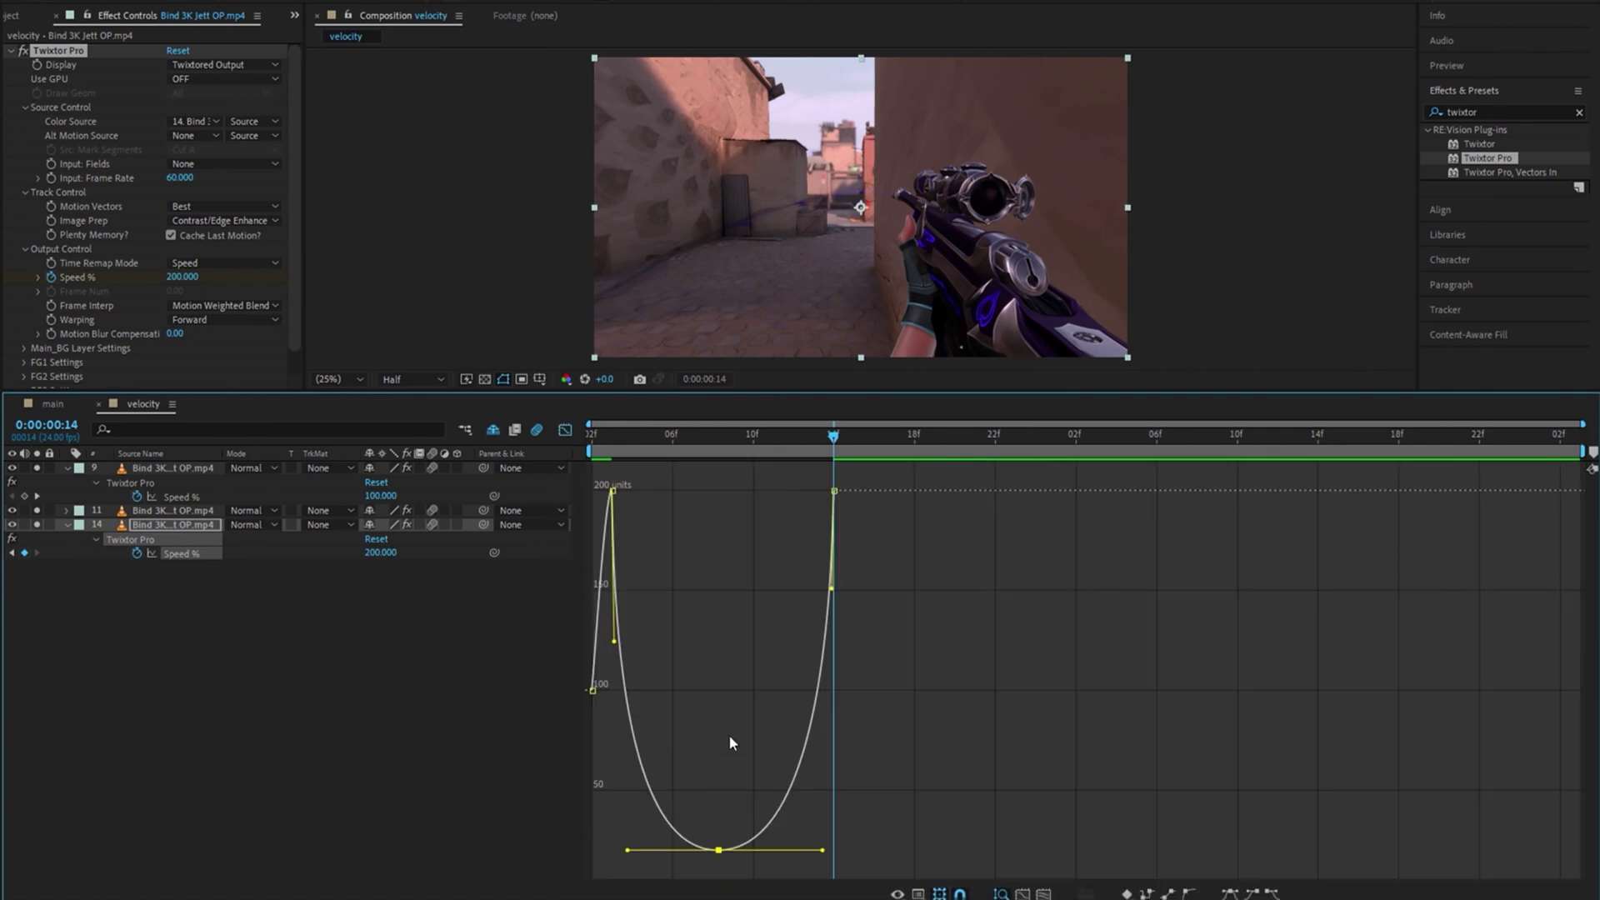
left_click(592, 434)
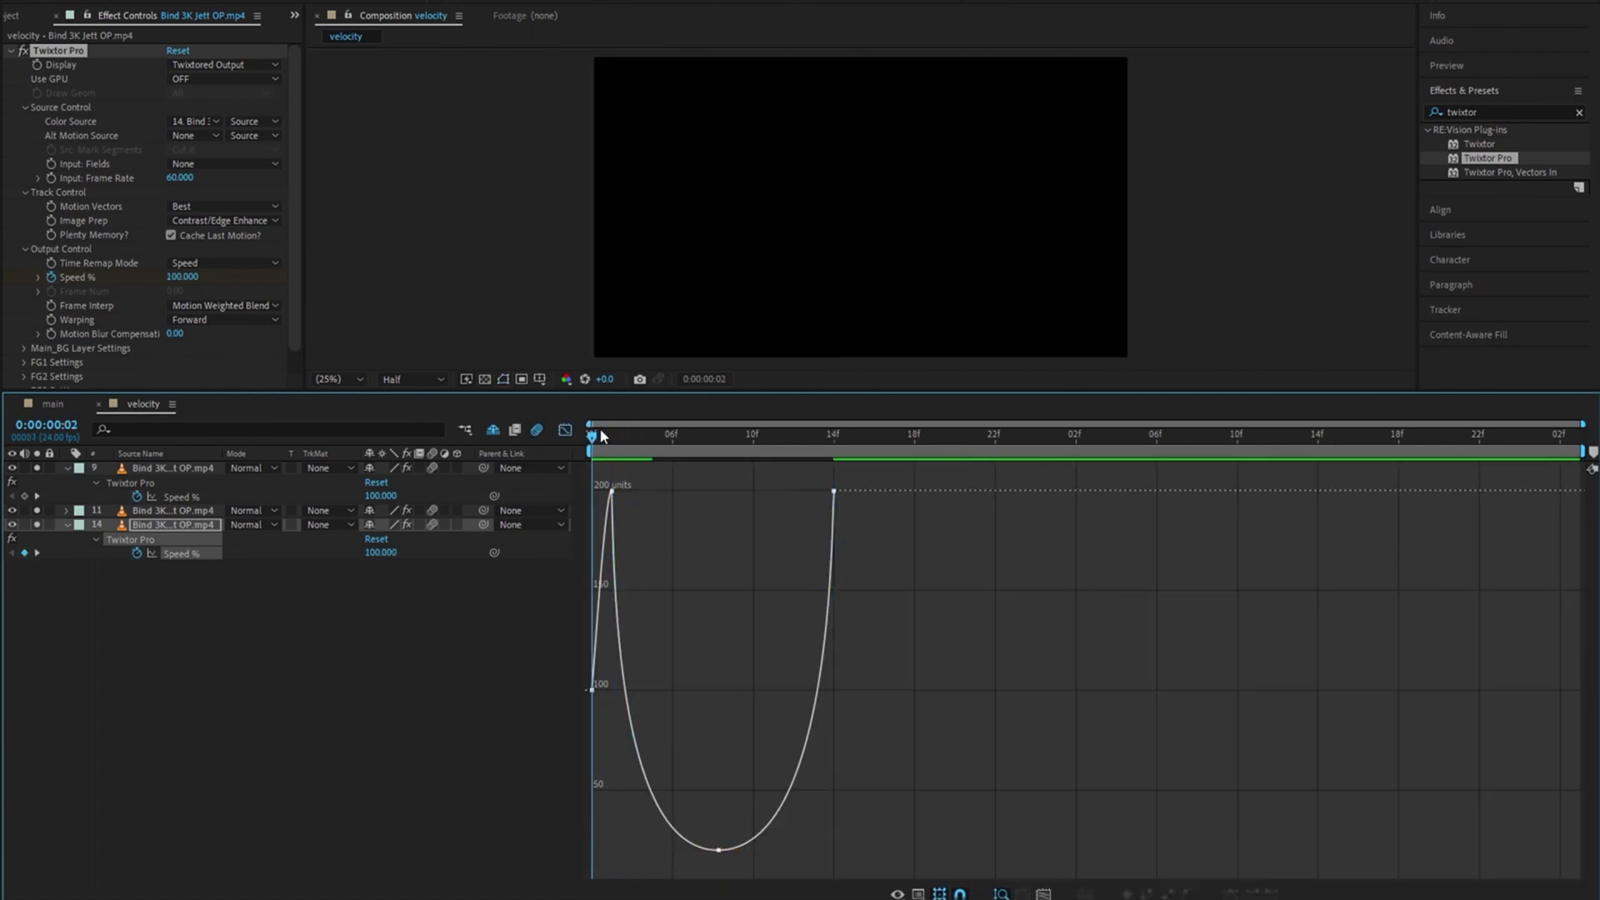
key("space")
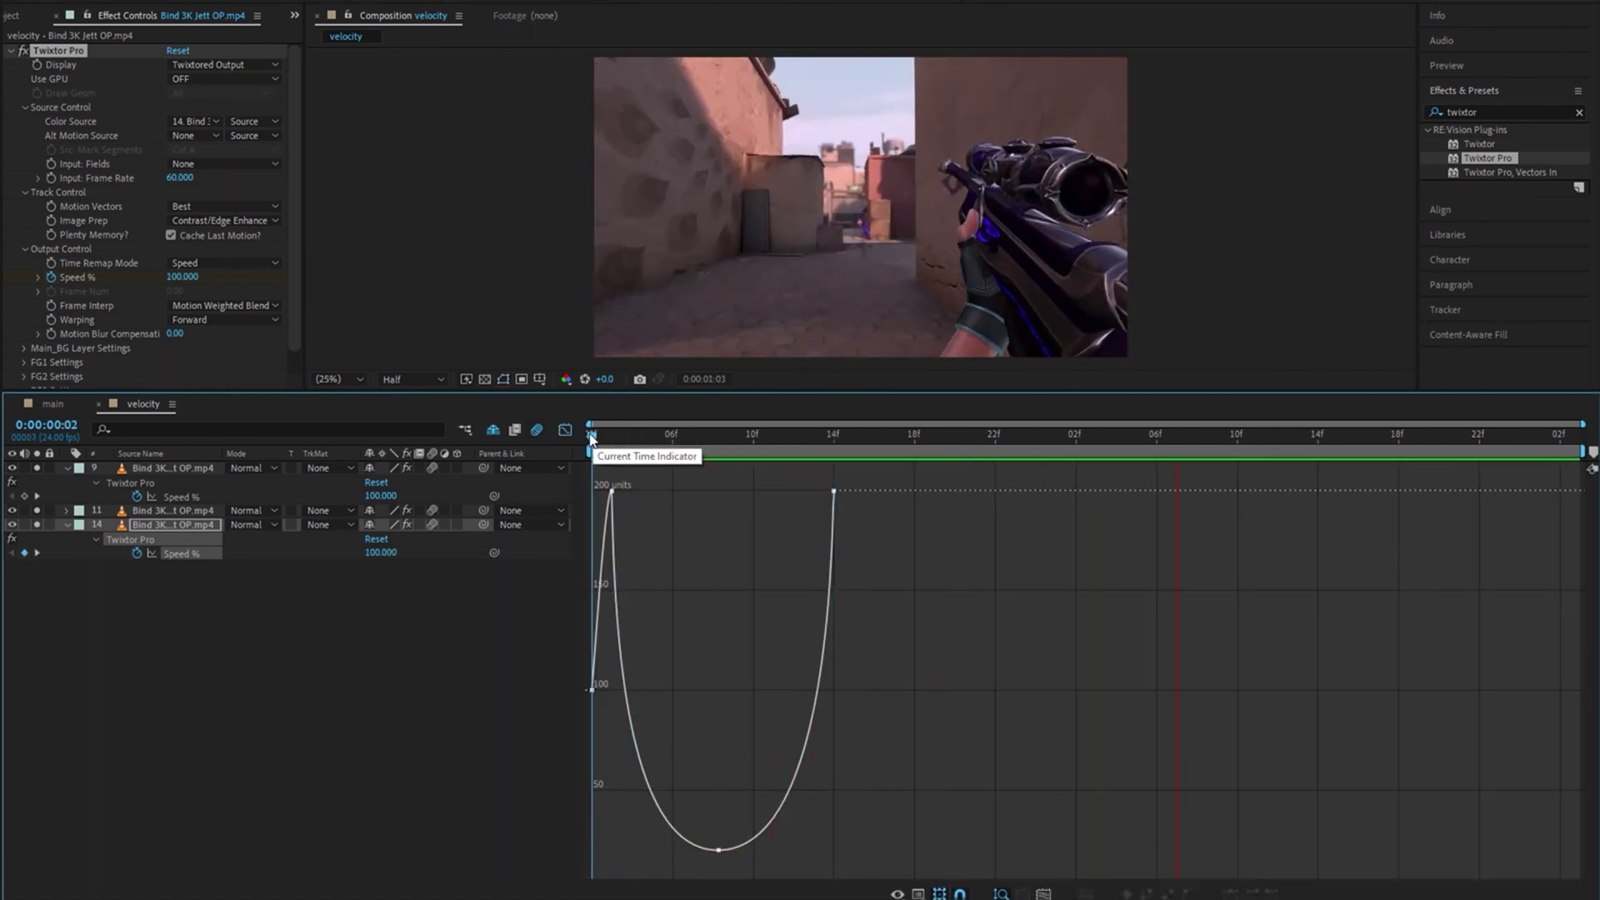
Step: Replace layer 11's existing Twixtor Pro effect with the copy from layer 9, and reveal its Speed % keyframes
left_click_drag(591, 436, 869, 493)
key("shift+F3")
left_click(907, 511)
left_click(70, 51)
key("Delete")
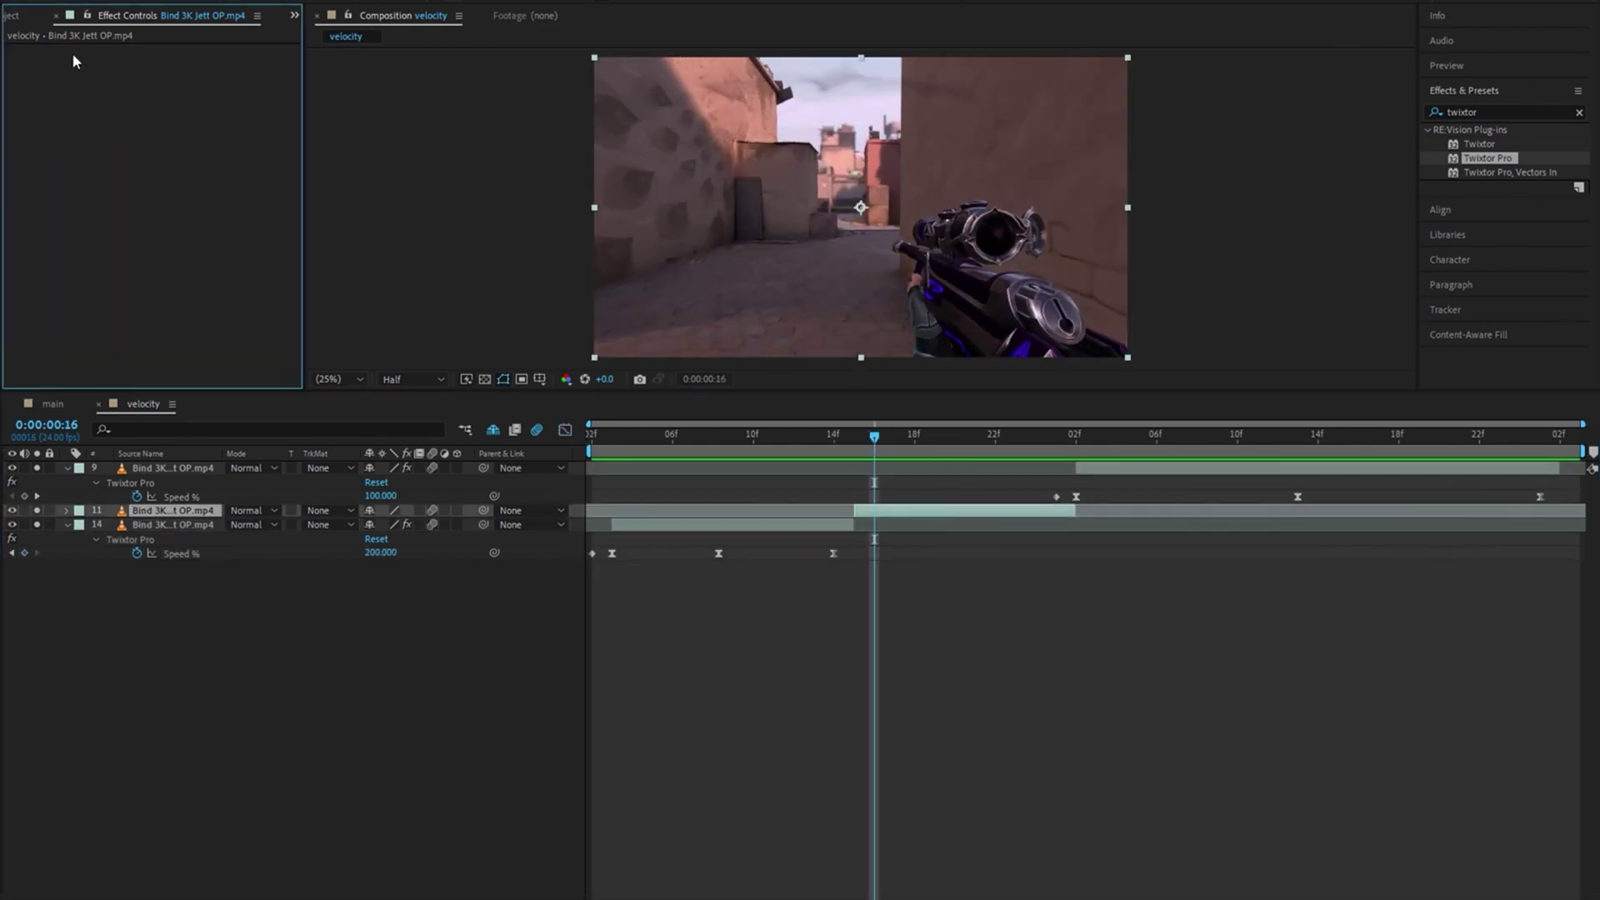
key("ctrl+v")
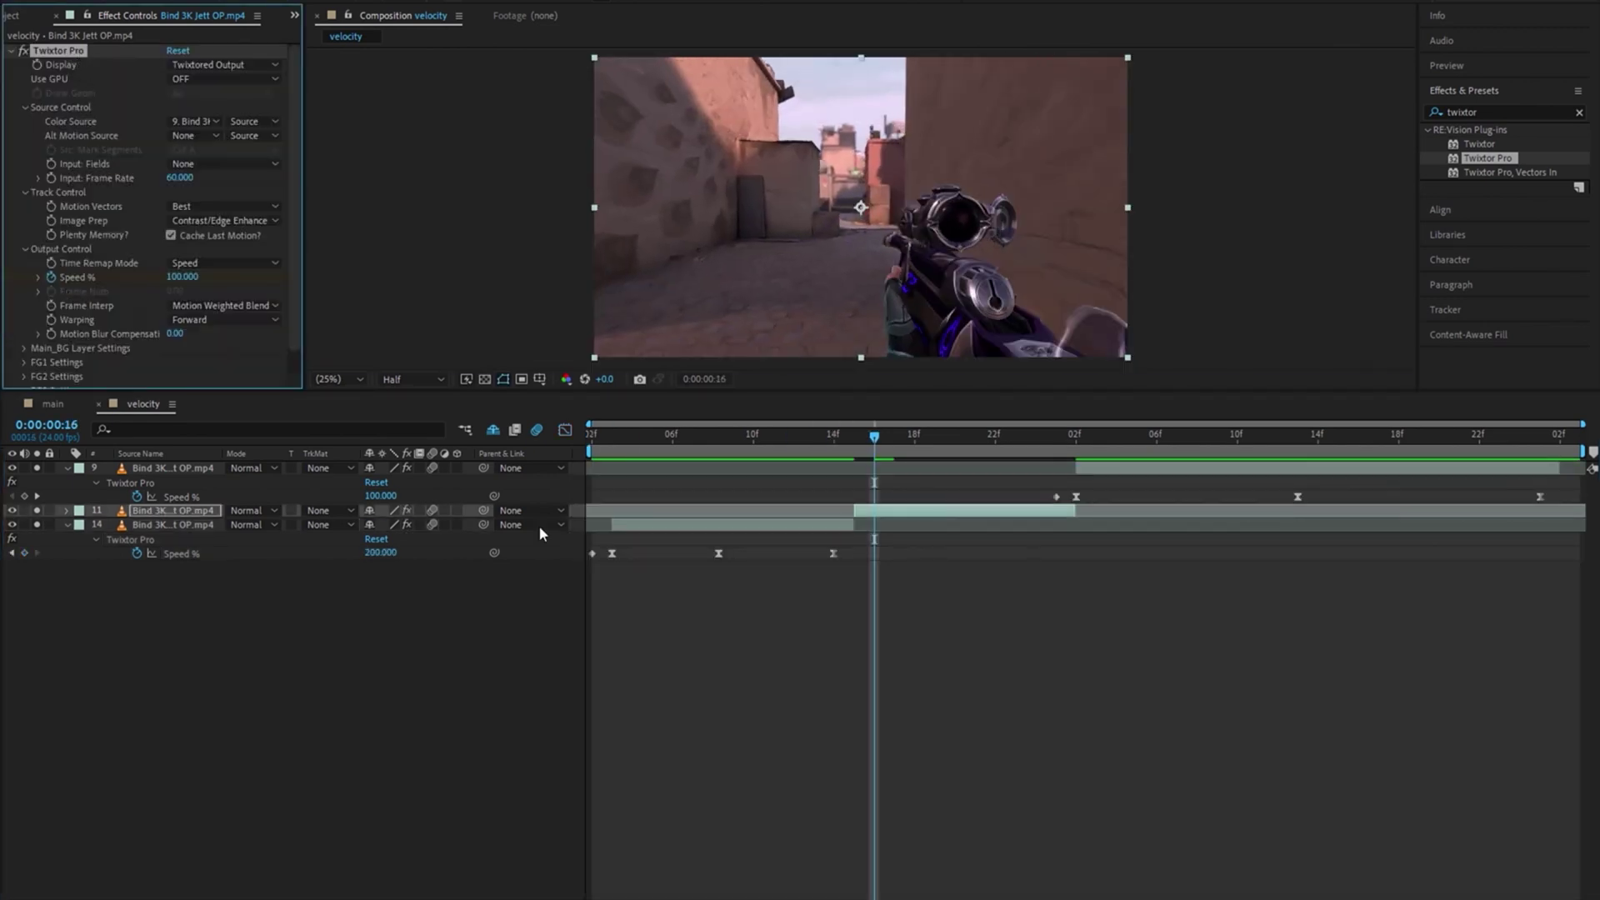
key("u")
Step: Shift layer 11's Speed % keyframes to start at 0:00:00:14, and compress the last three to span 0:00:00:15 to 0:00:01:01
mouse_move(851, 540)
left_mouse_down()
mouse_move(1392, 530)
mouse_move(833, 541)
left_mouse_up()
key("k")
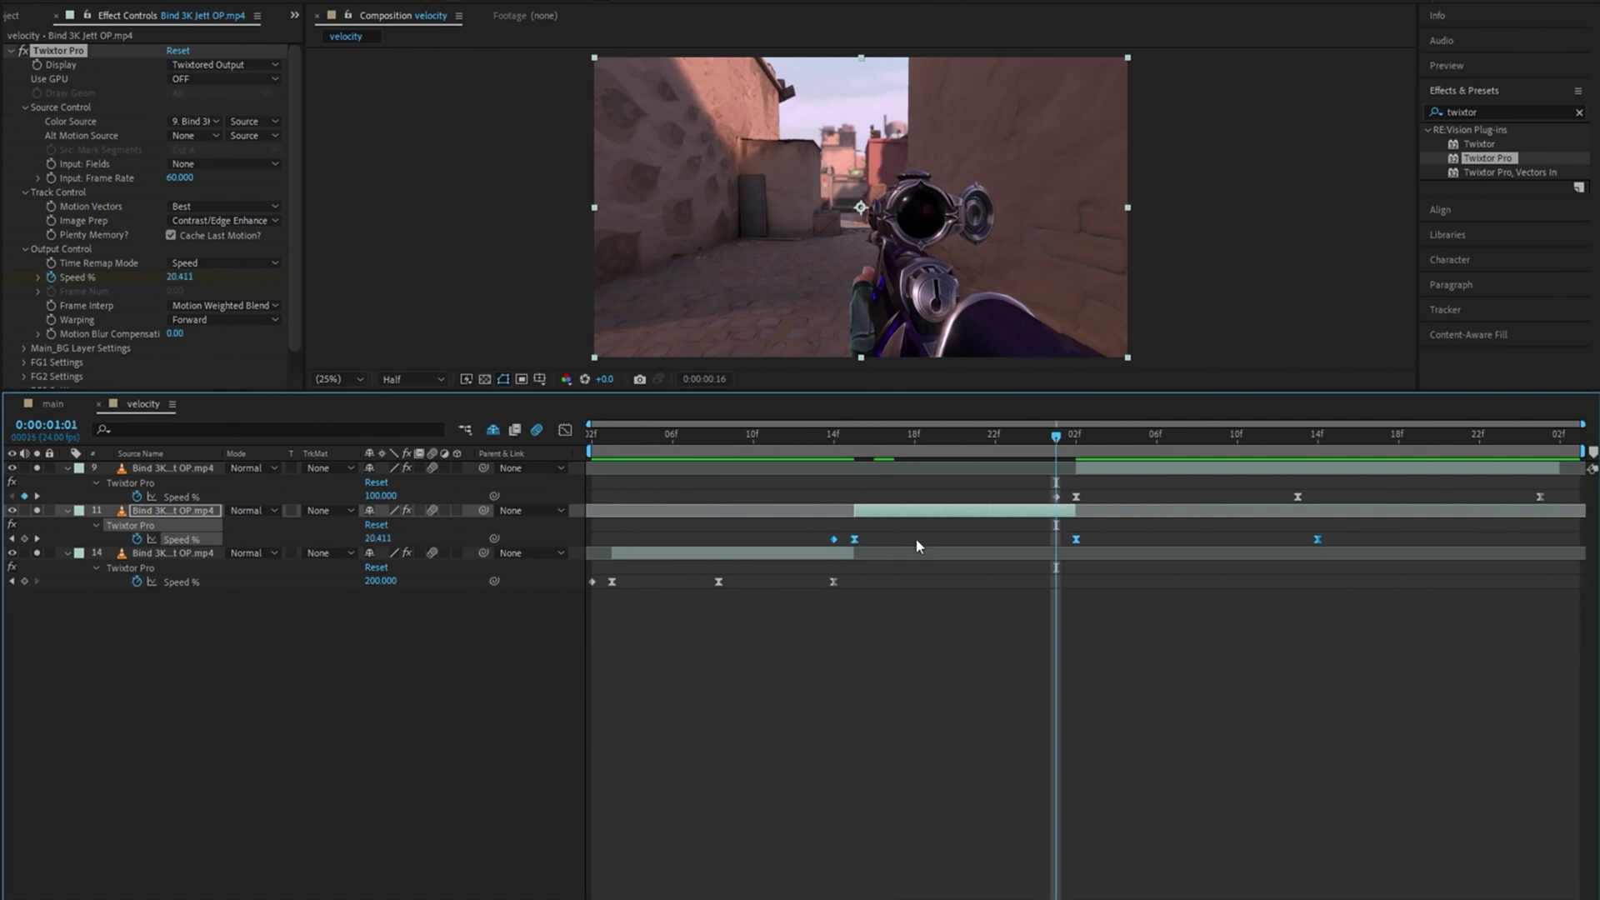
left_click_drag(1336, 532, 847, 557)
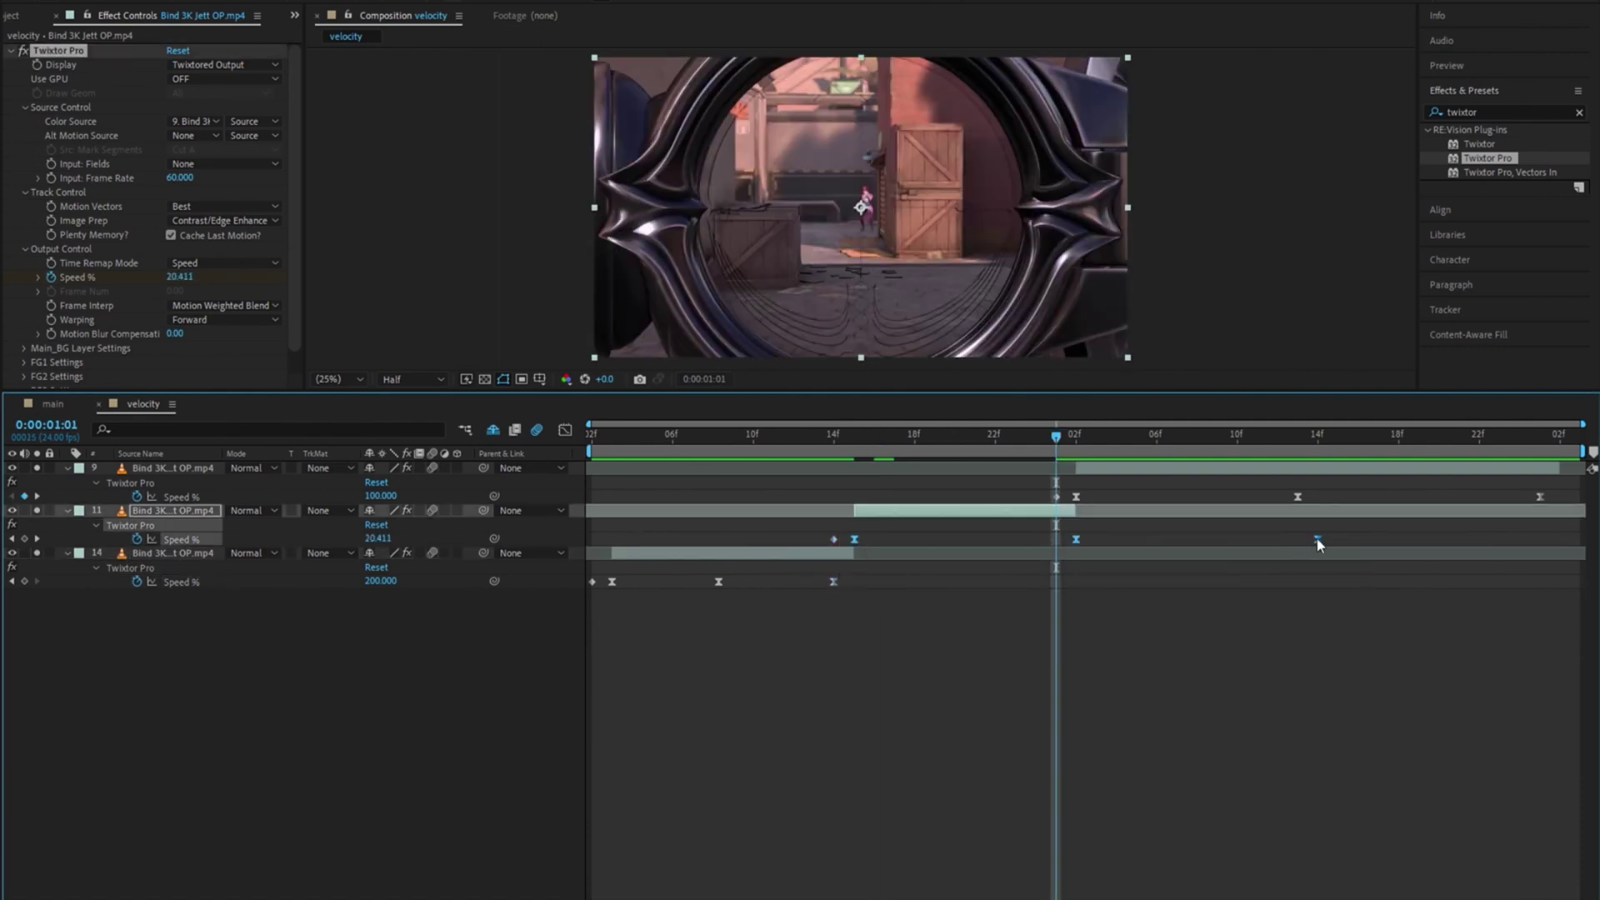
left_click_drag(1317, 538, 1064, 547)
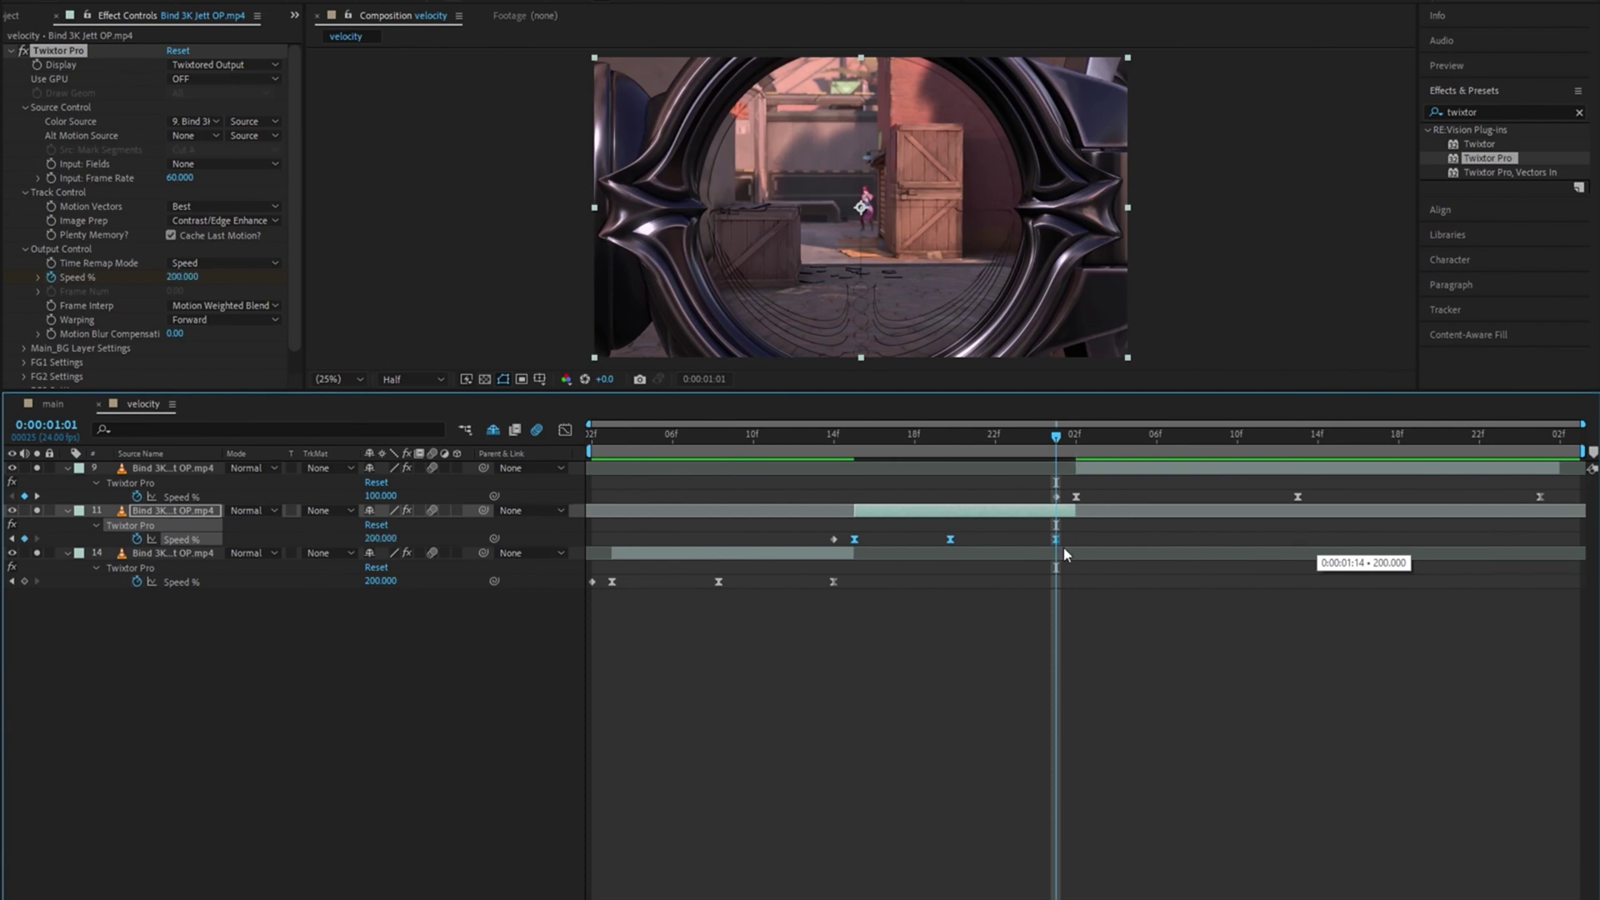
key("j")
Step: Set layer 11's Twixtor Pro Color Source to 11. Bind 3K Jett OP.mp4
key("shift+F2")
left_click(187, 122)
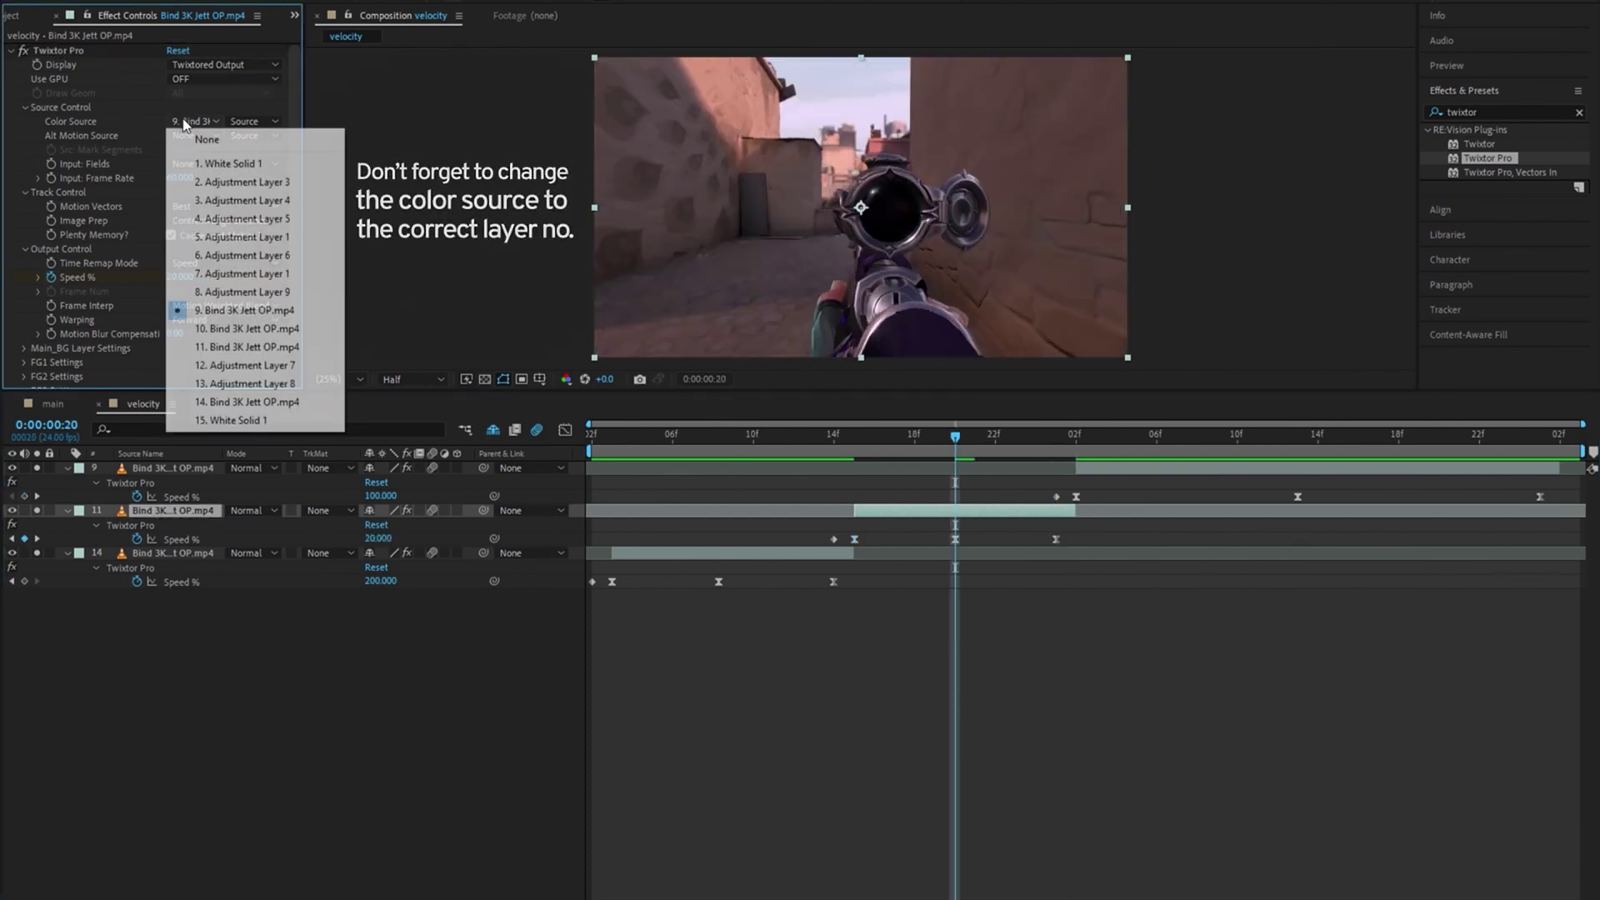
left_click(230, 346)
left_click(1167, 511)
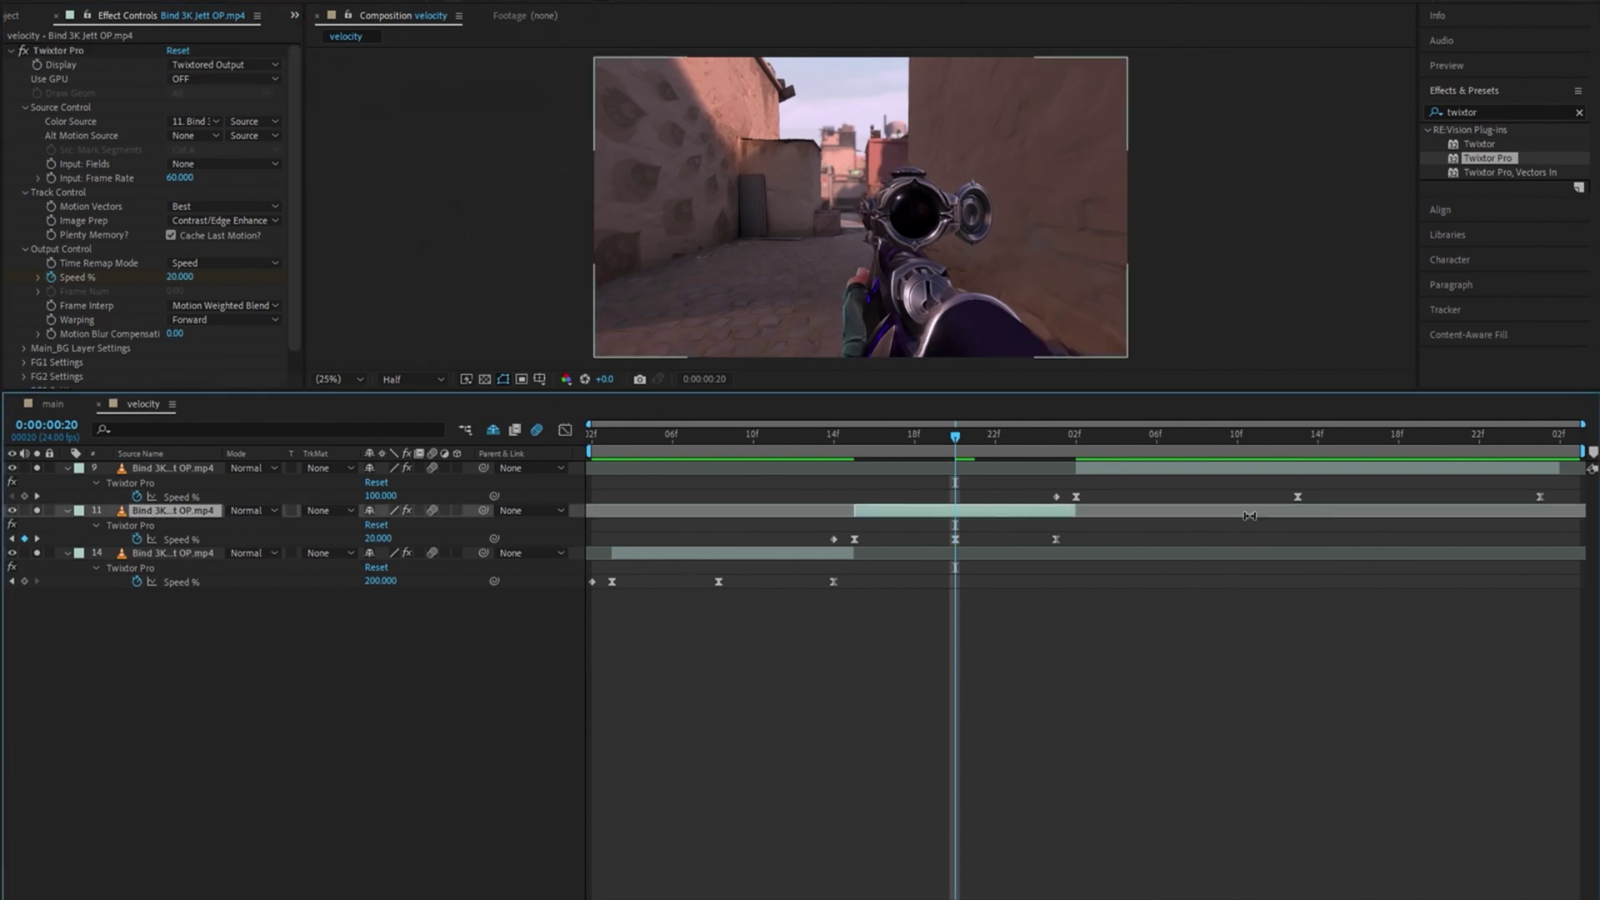
Step: Pull the outgoing handle of layer 11's first Speed % keyframe steeply down in the Graph Editor, so the curve dips before rising to 200
key("j")
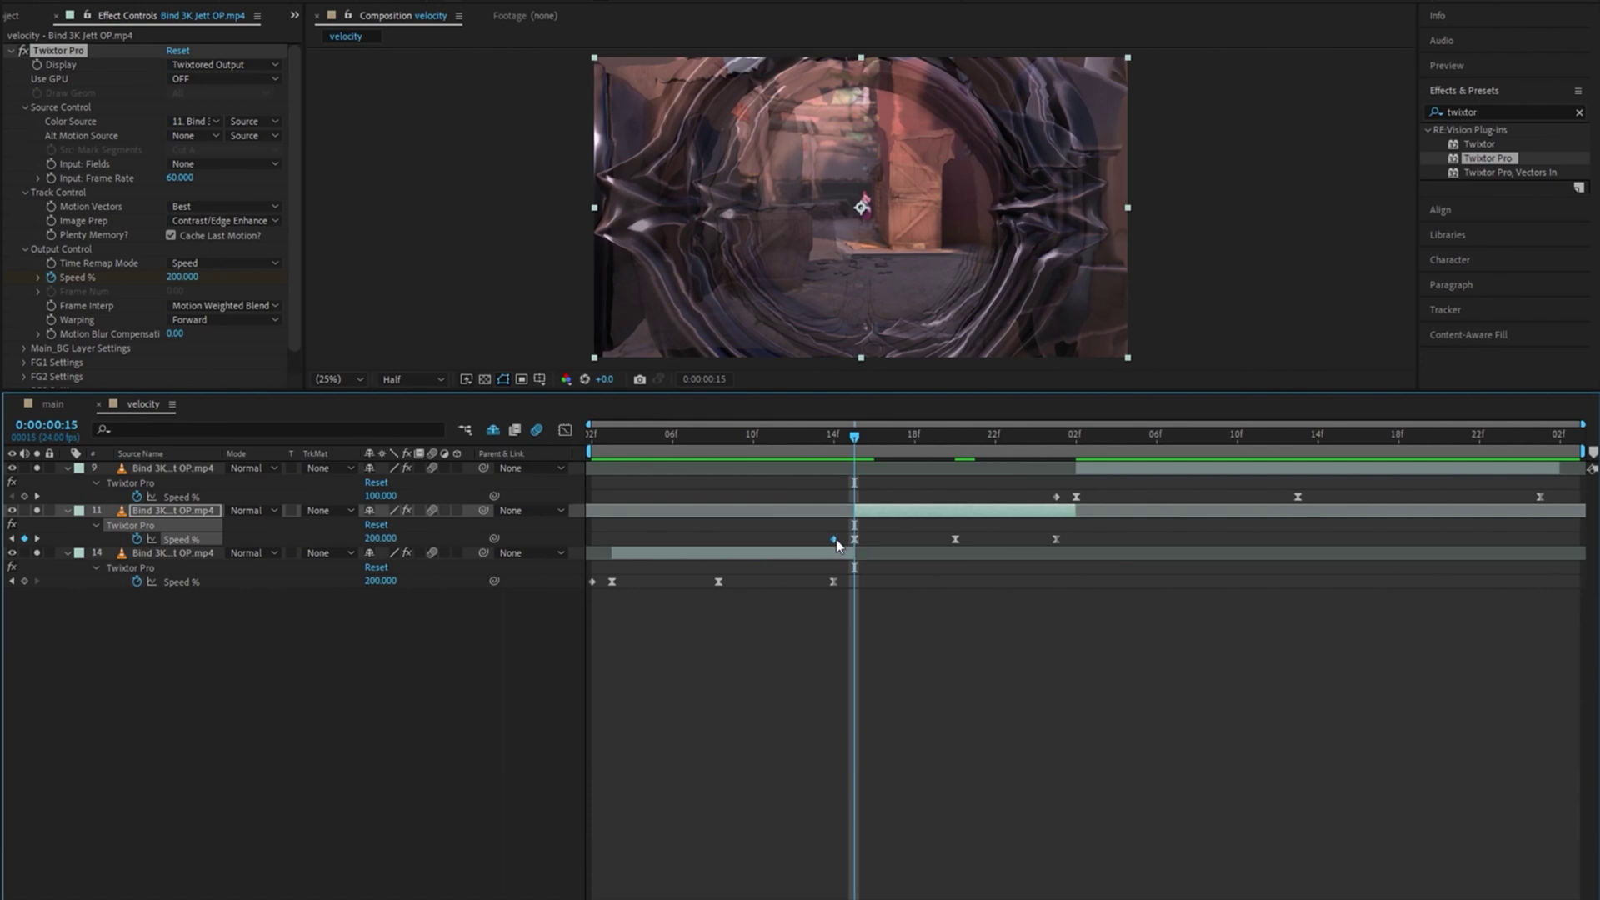
key("shift+F3")
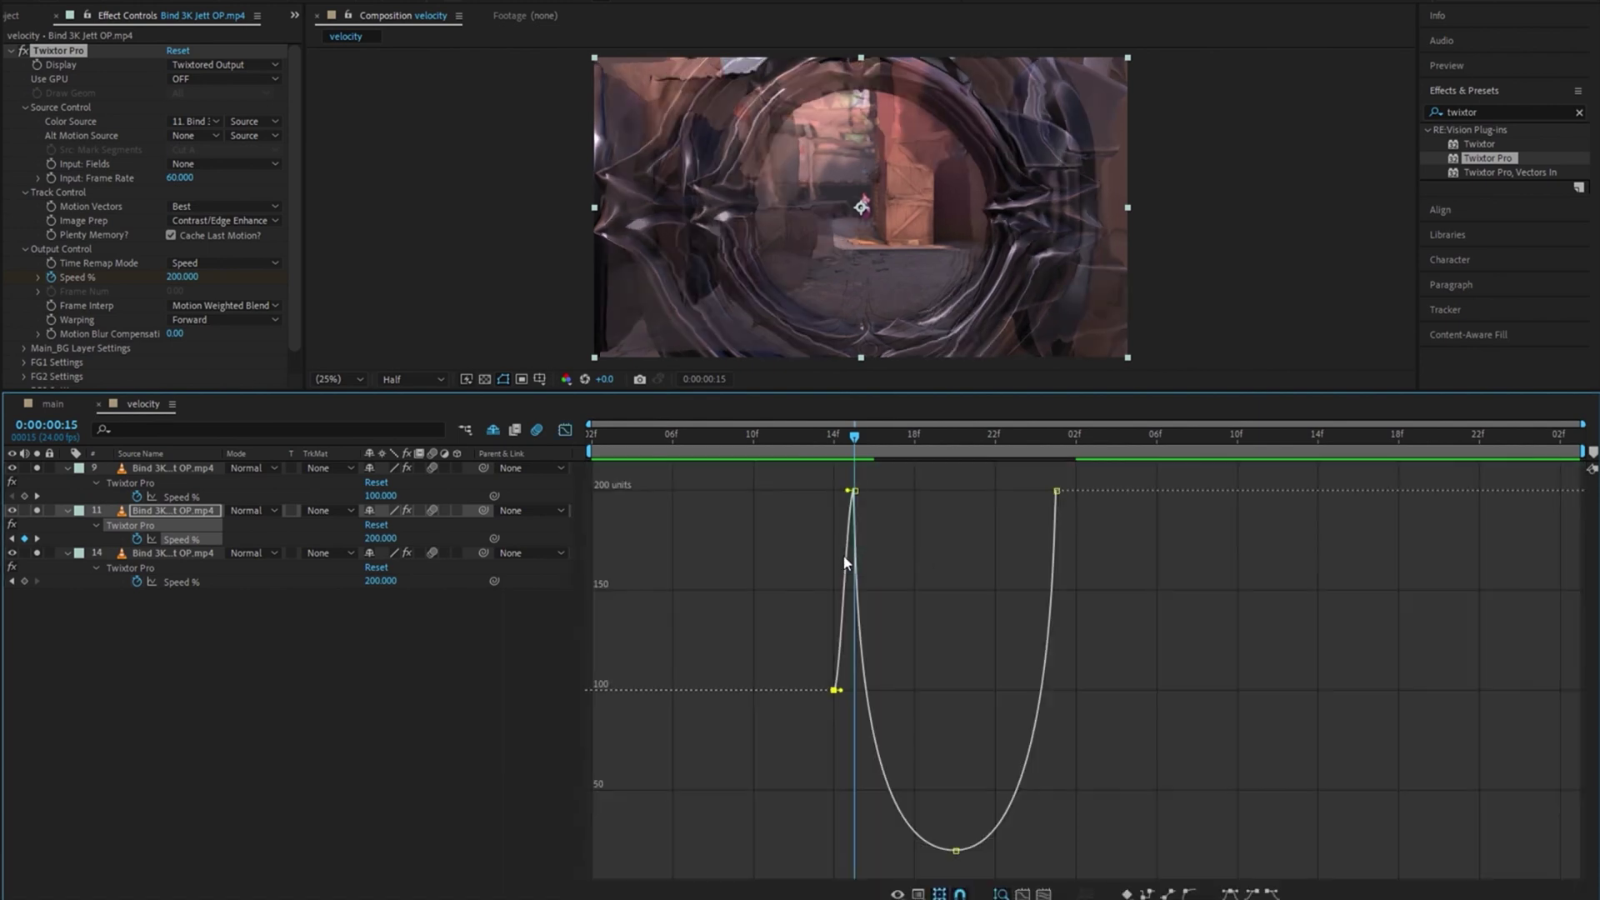
key("=")
left_click_drag(827, 712, 828, 718)
left_click_drag(827, 691, 802, 765)
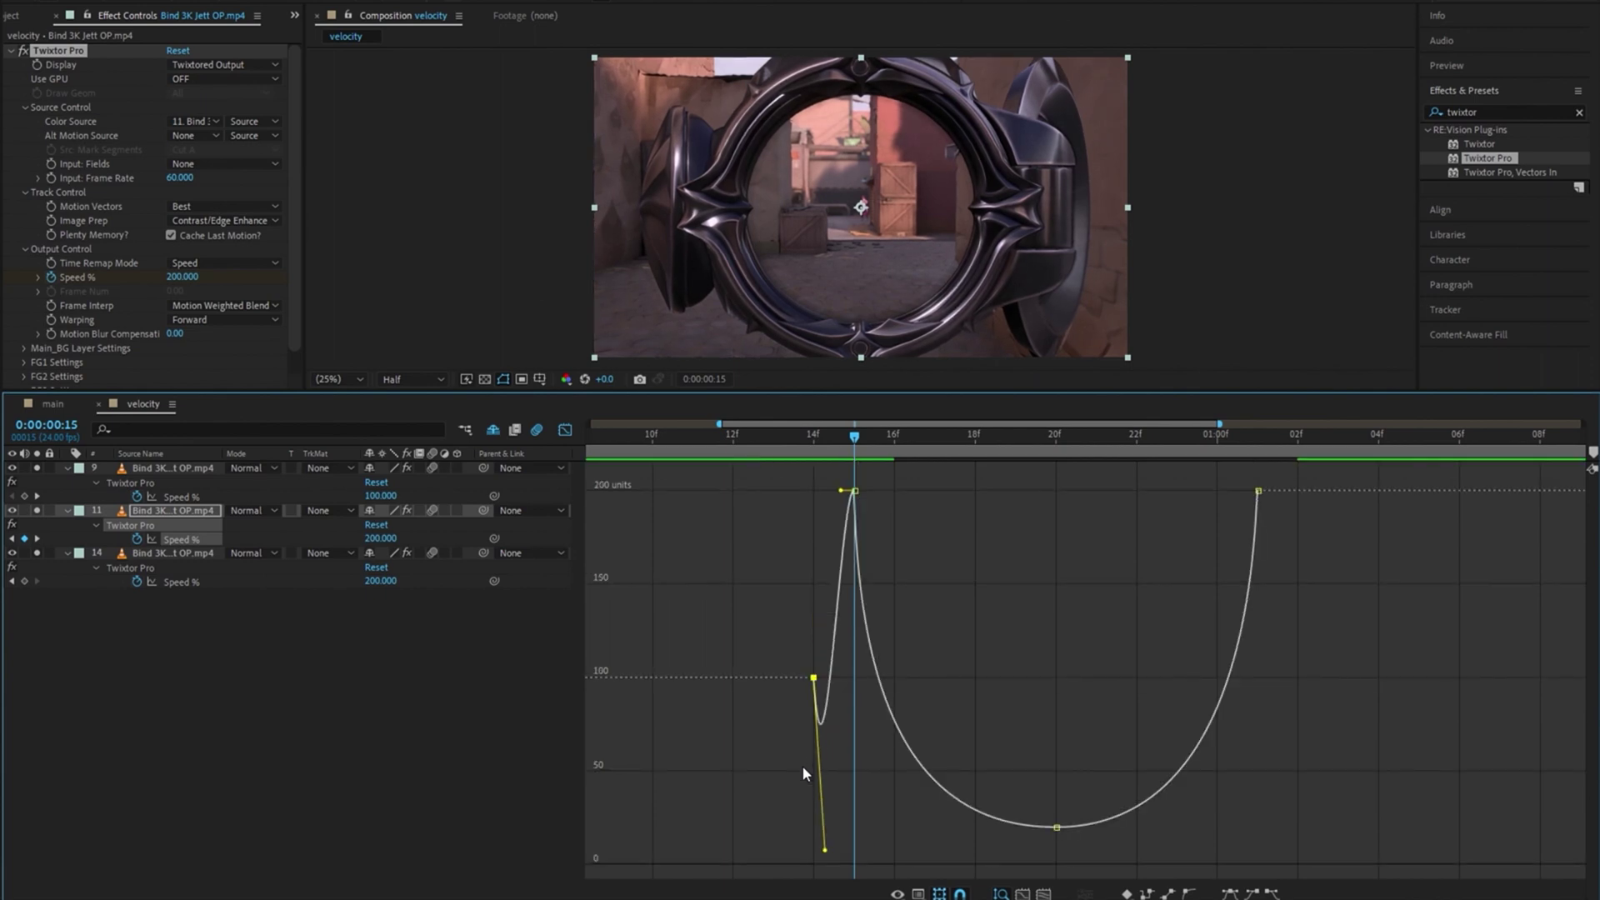
Step: Return to the keyframe view and play all three velocity clips from 0:00:00:02
key("shift+F3")
left_click(1072, 567)
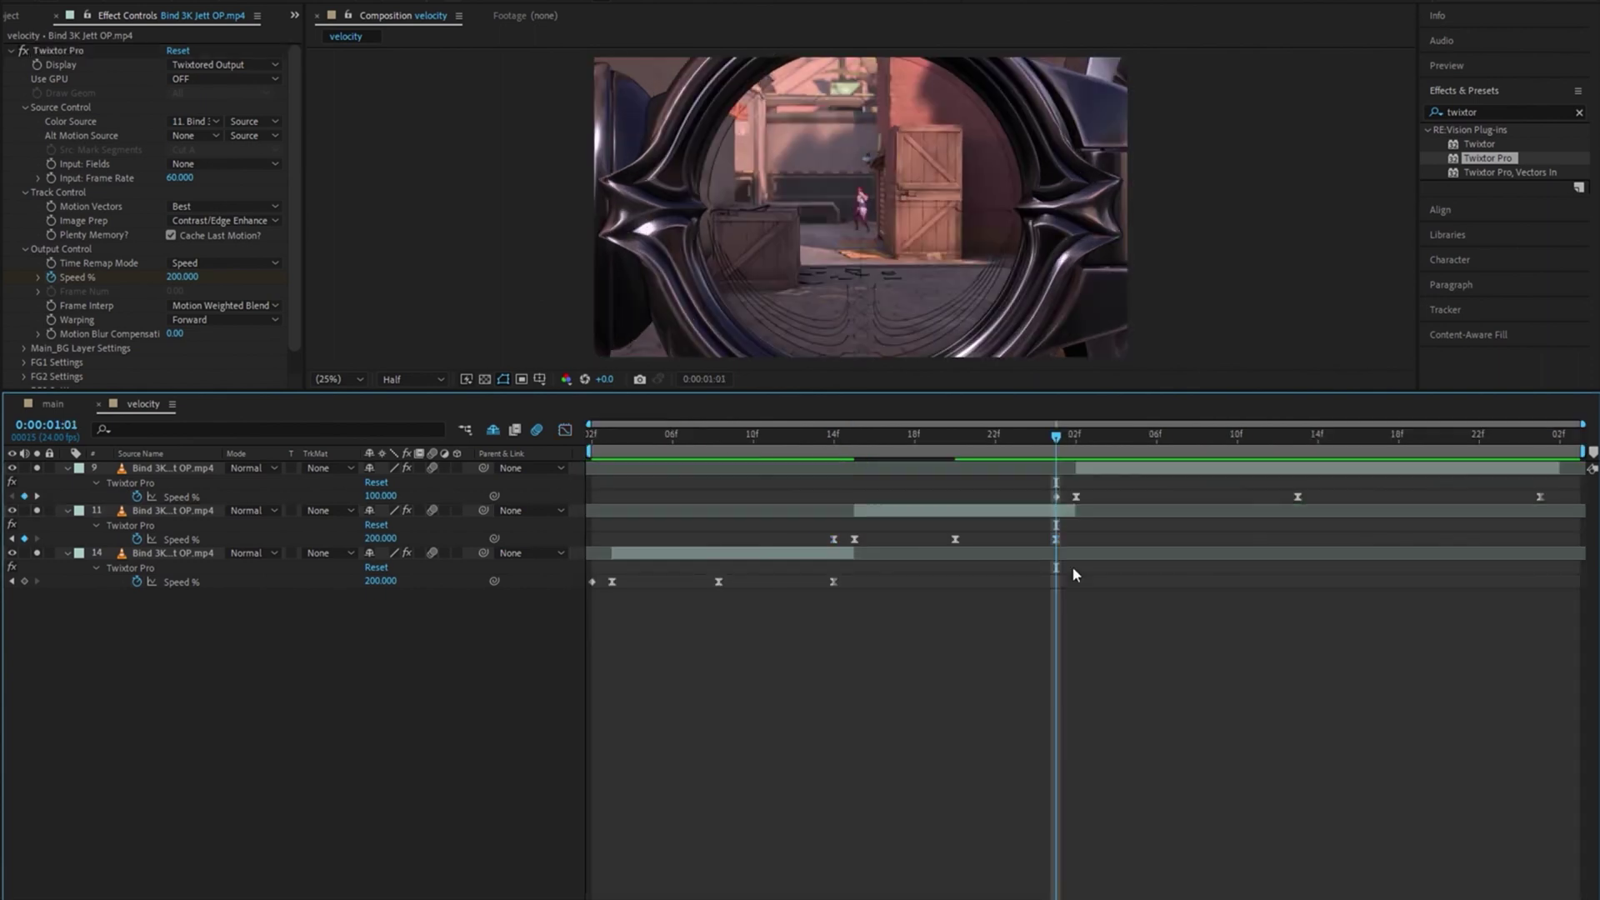
left_click_drag(1052, 442, 586, 479)
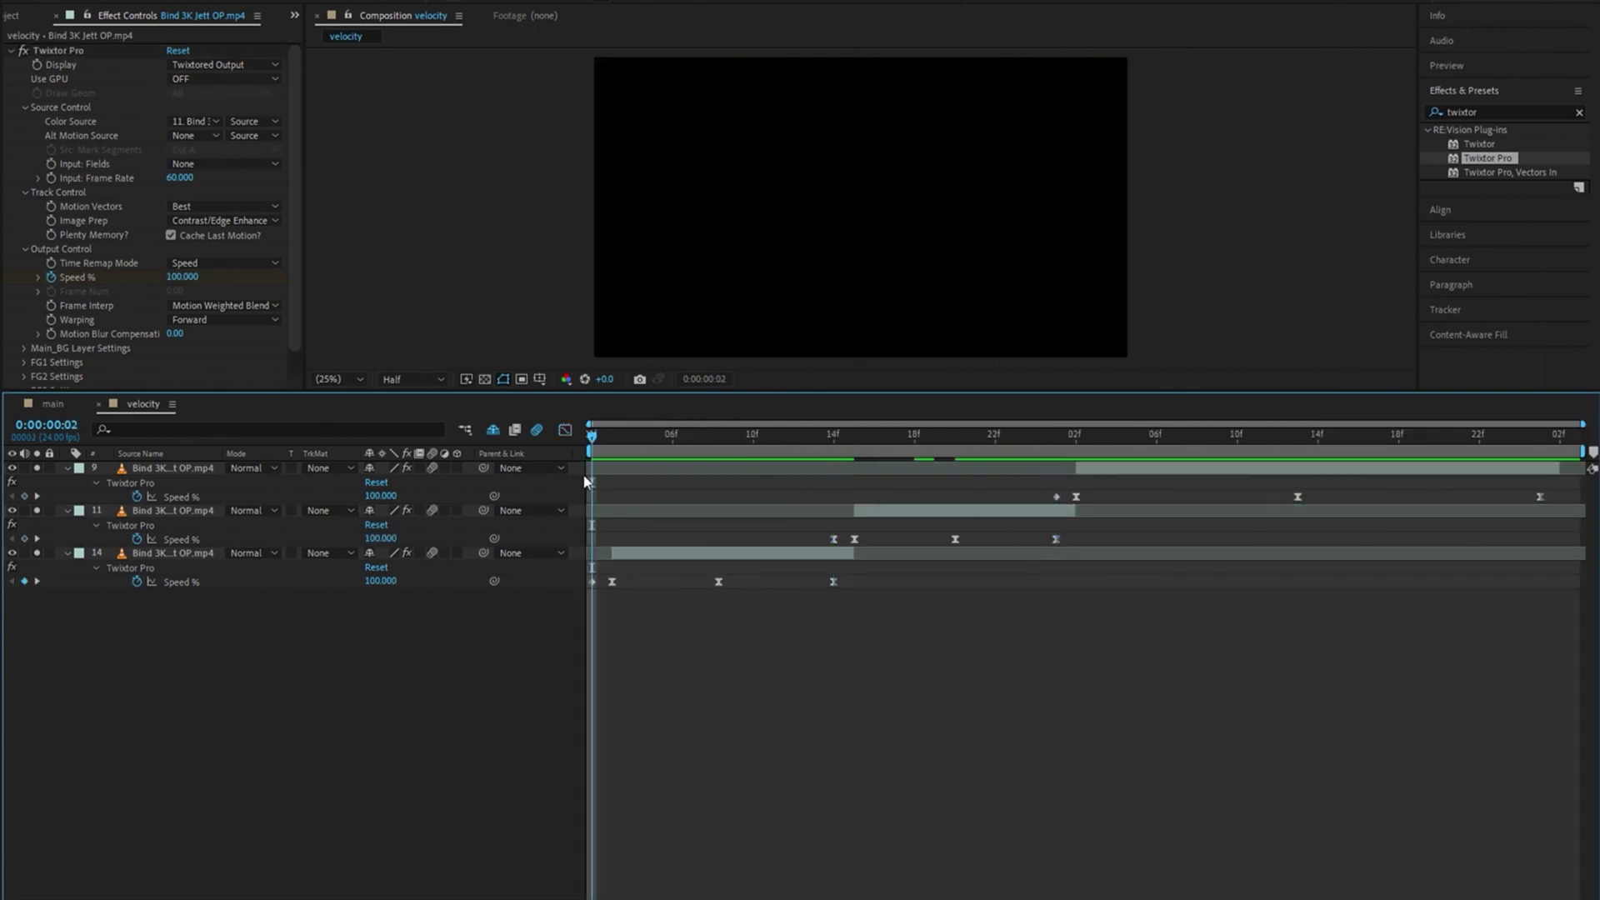
key("space")
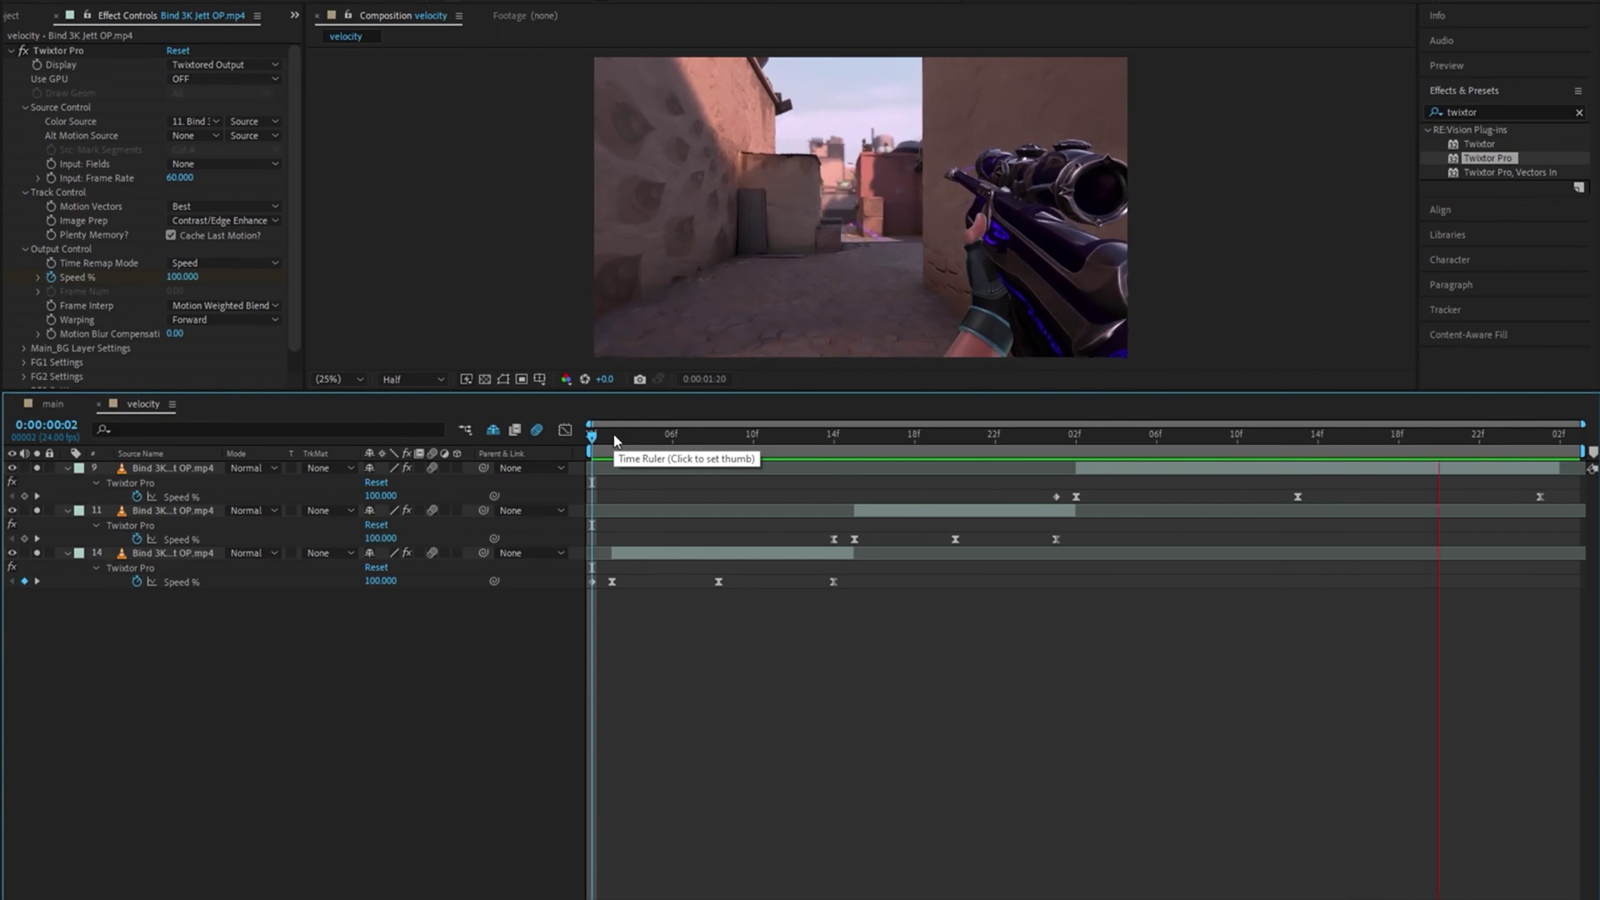